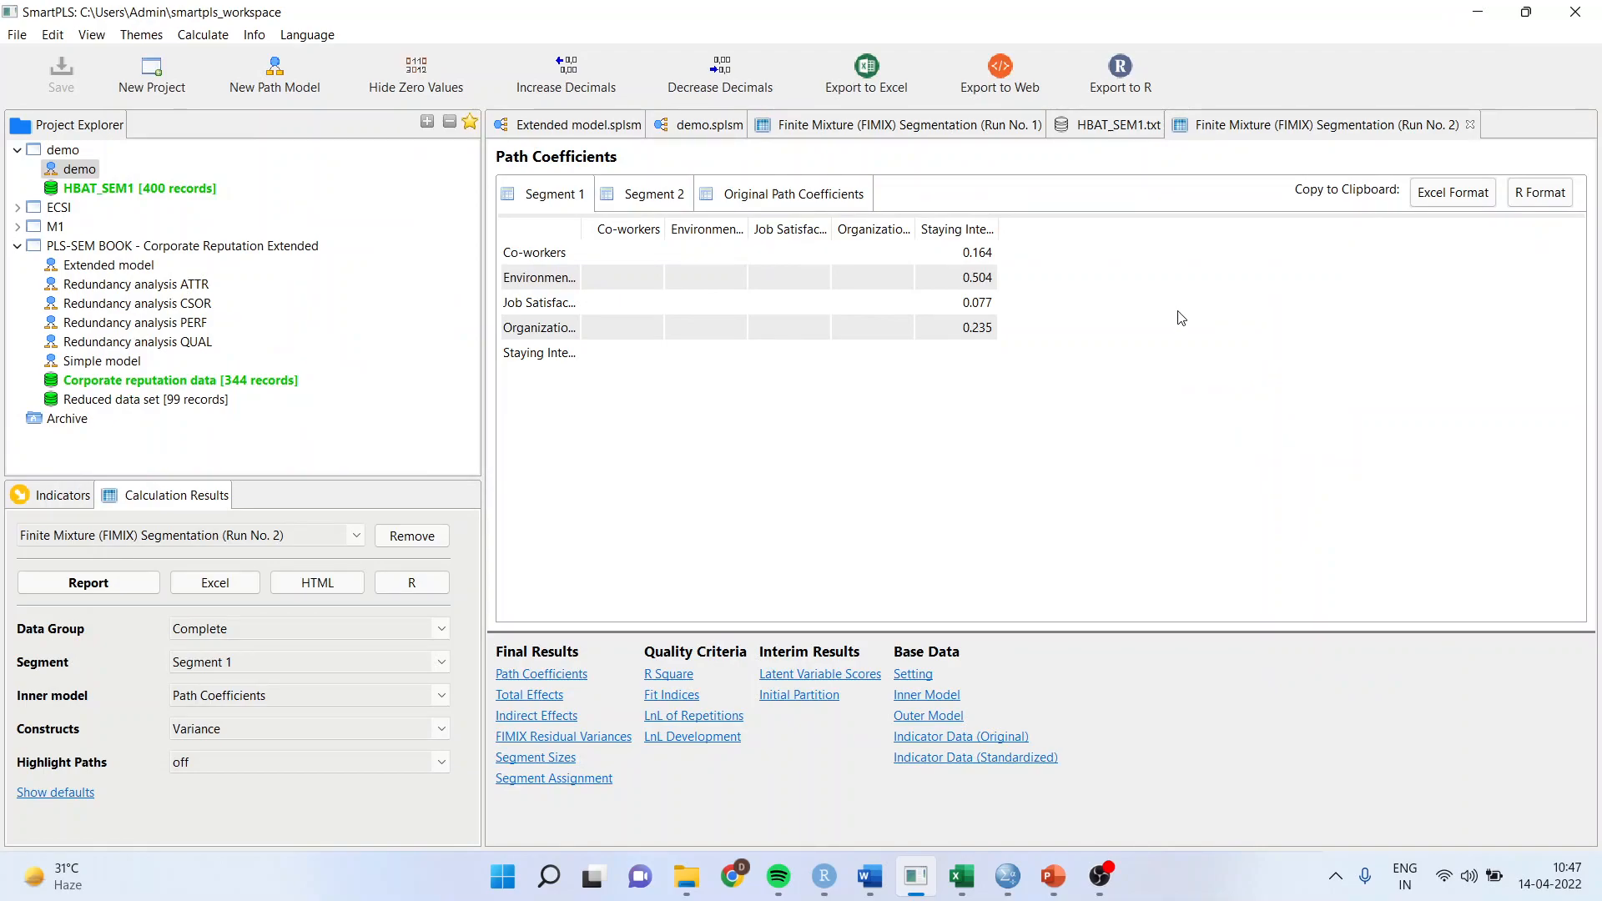
# - Show the discrete segment assignment for each case in the FIMIX Segmentation (Run No. 2) report
pyautogui.click(556, 779)
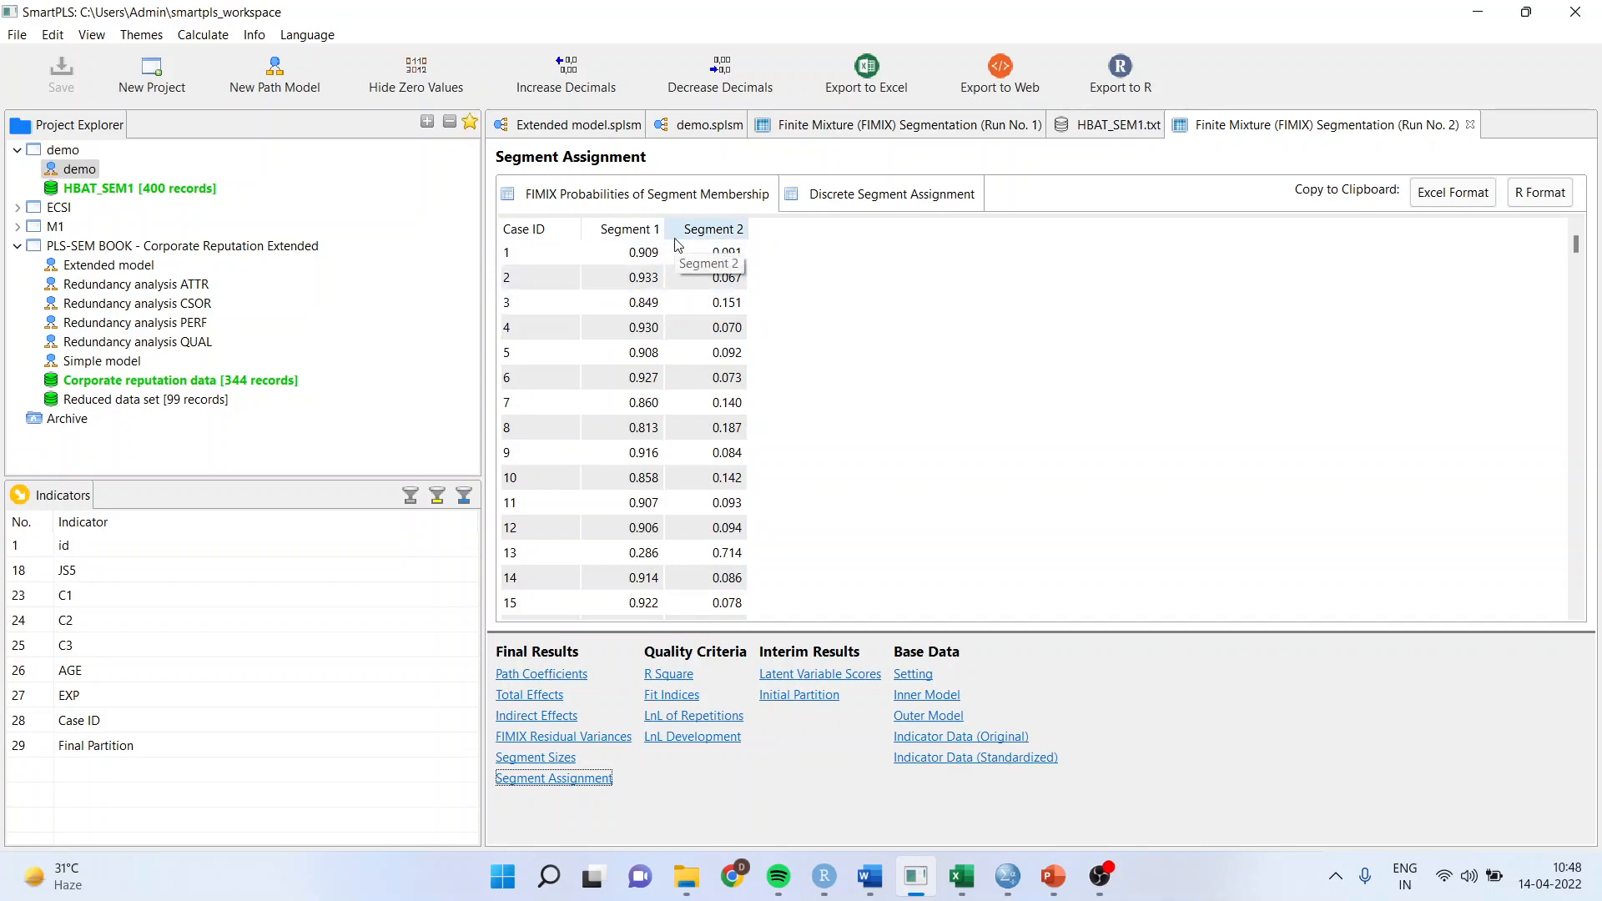
pyautogui.click(854, 200)
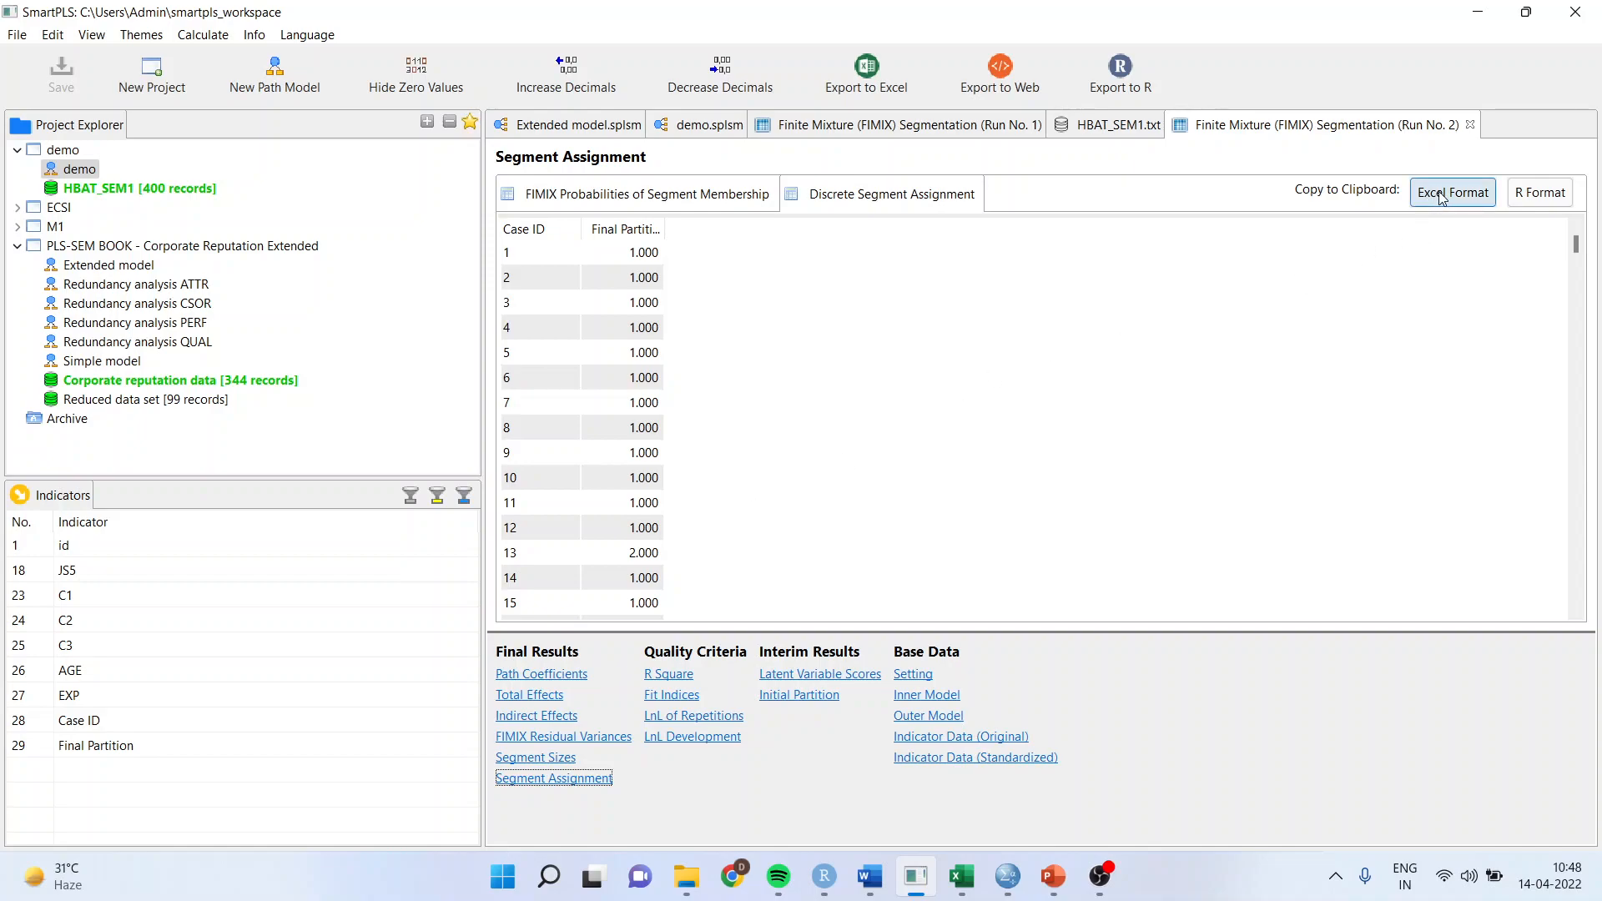
# - Switch to the HBAT_SEM1(partition) workbook in Excel and view its Case ID and Final Partition columns
pyautogui.click(961, 877)
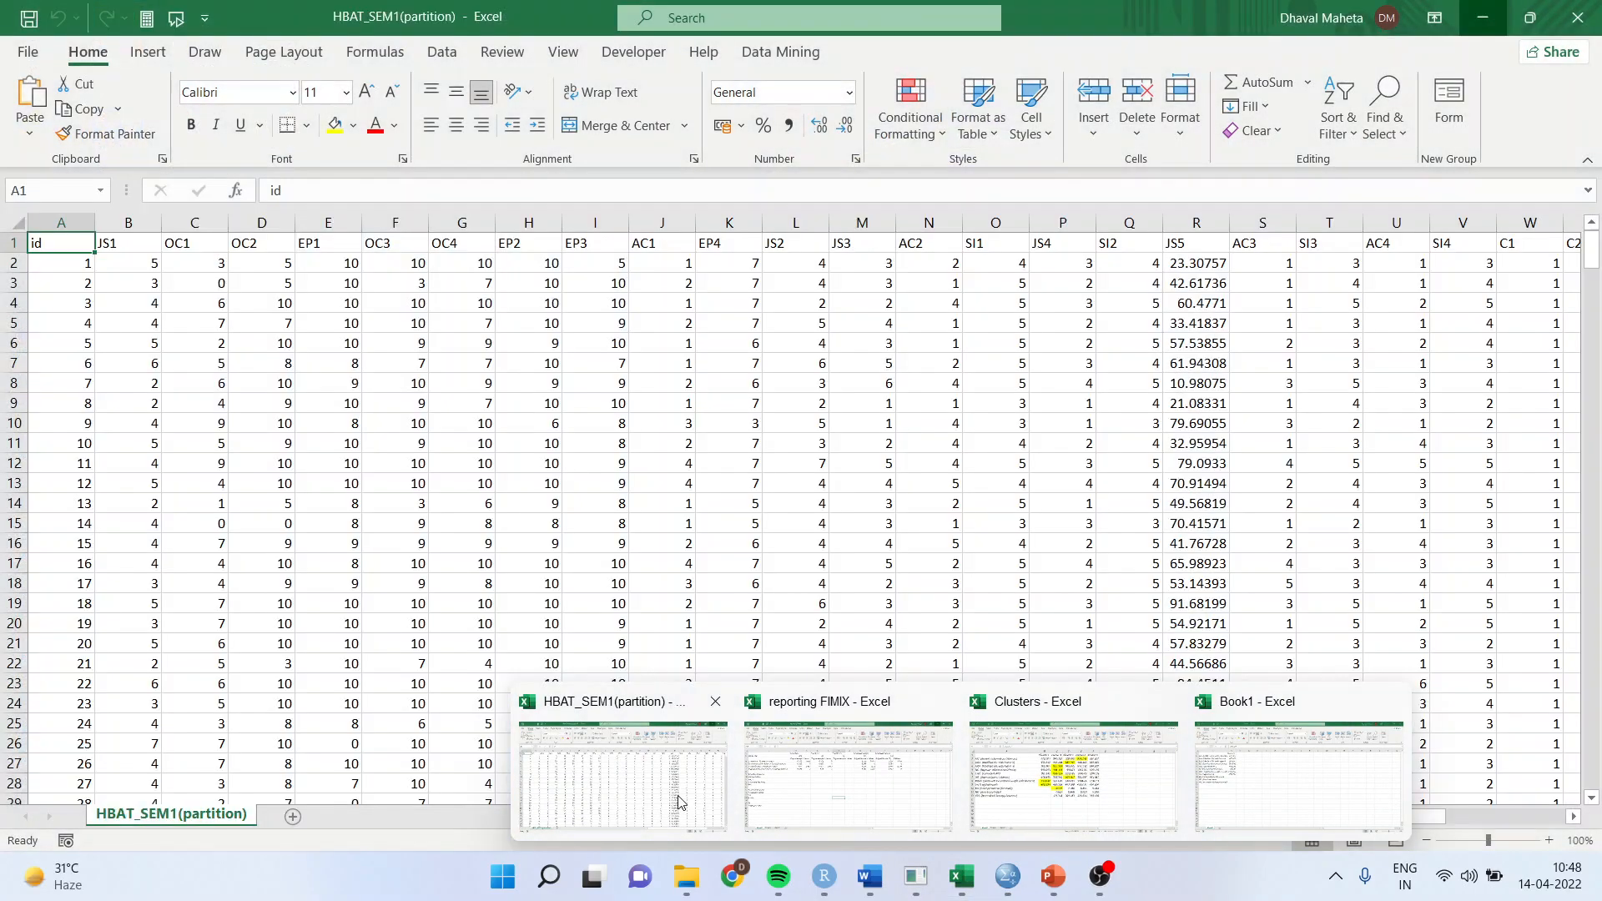
pyautogui.click(624, 772)
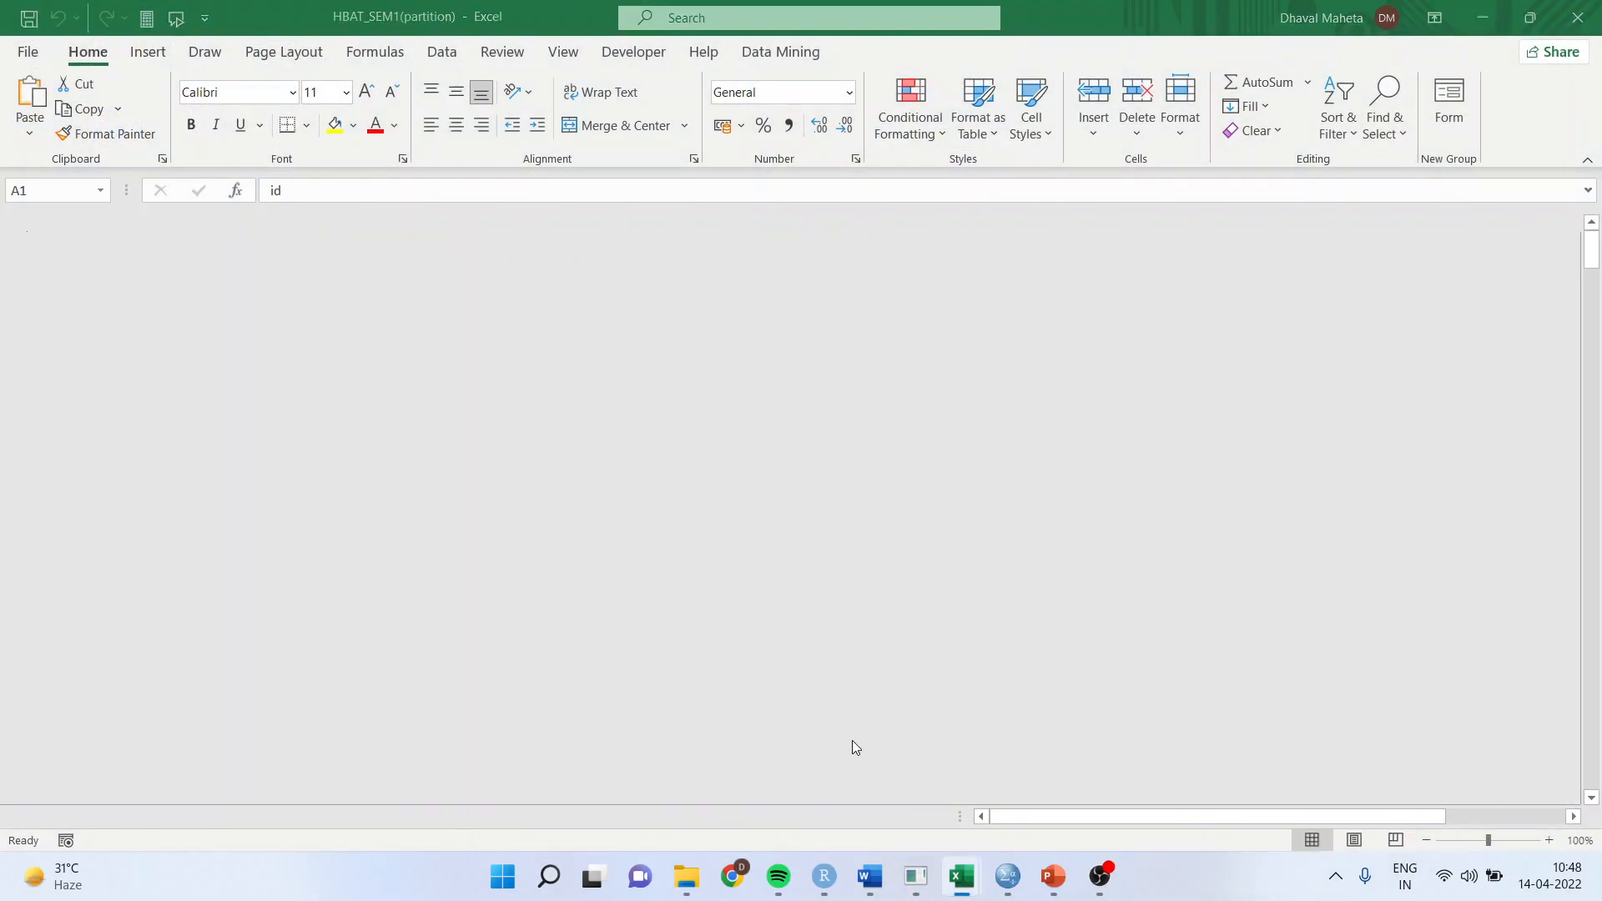
pyautogui.moveTo(1207, 817); pyautogui.dragTo(1416, 807)
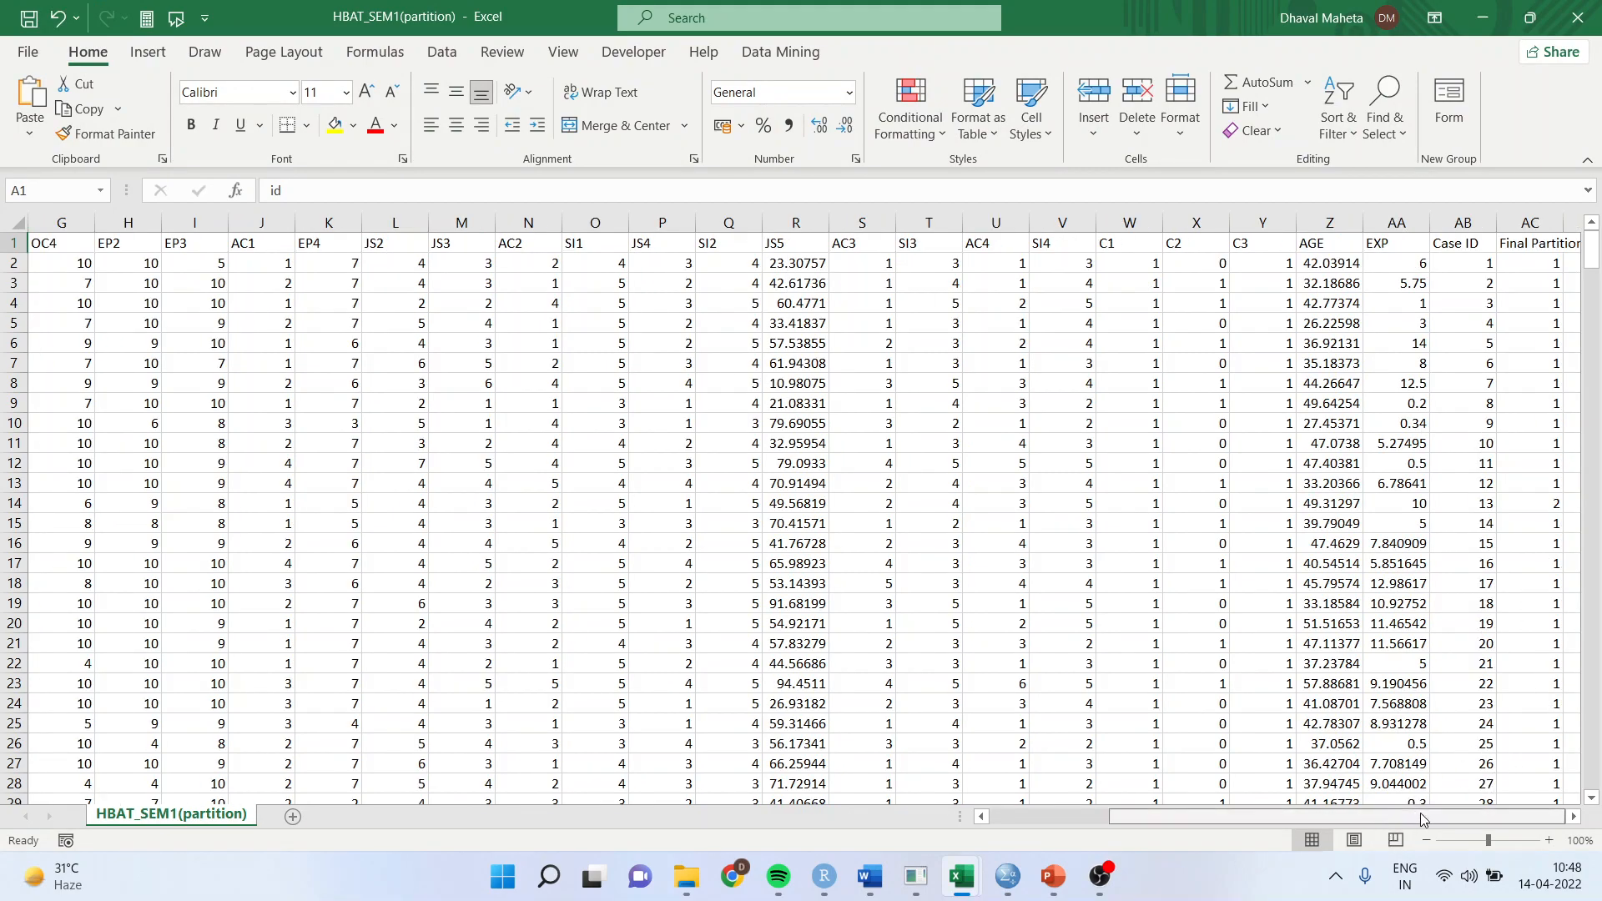
pyautogui.click(1455, 243)
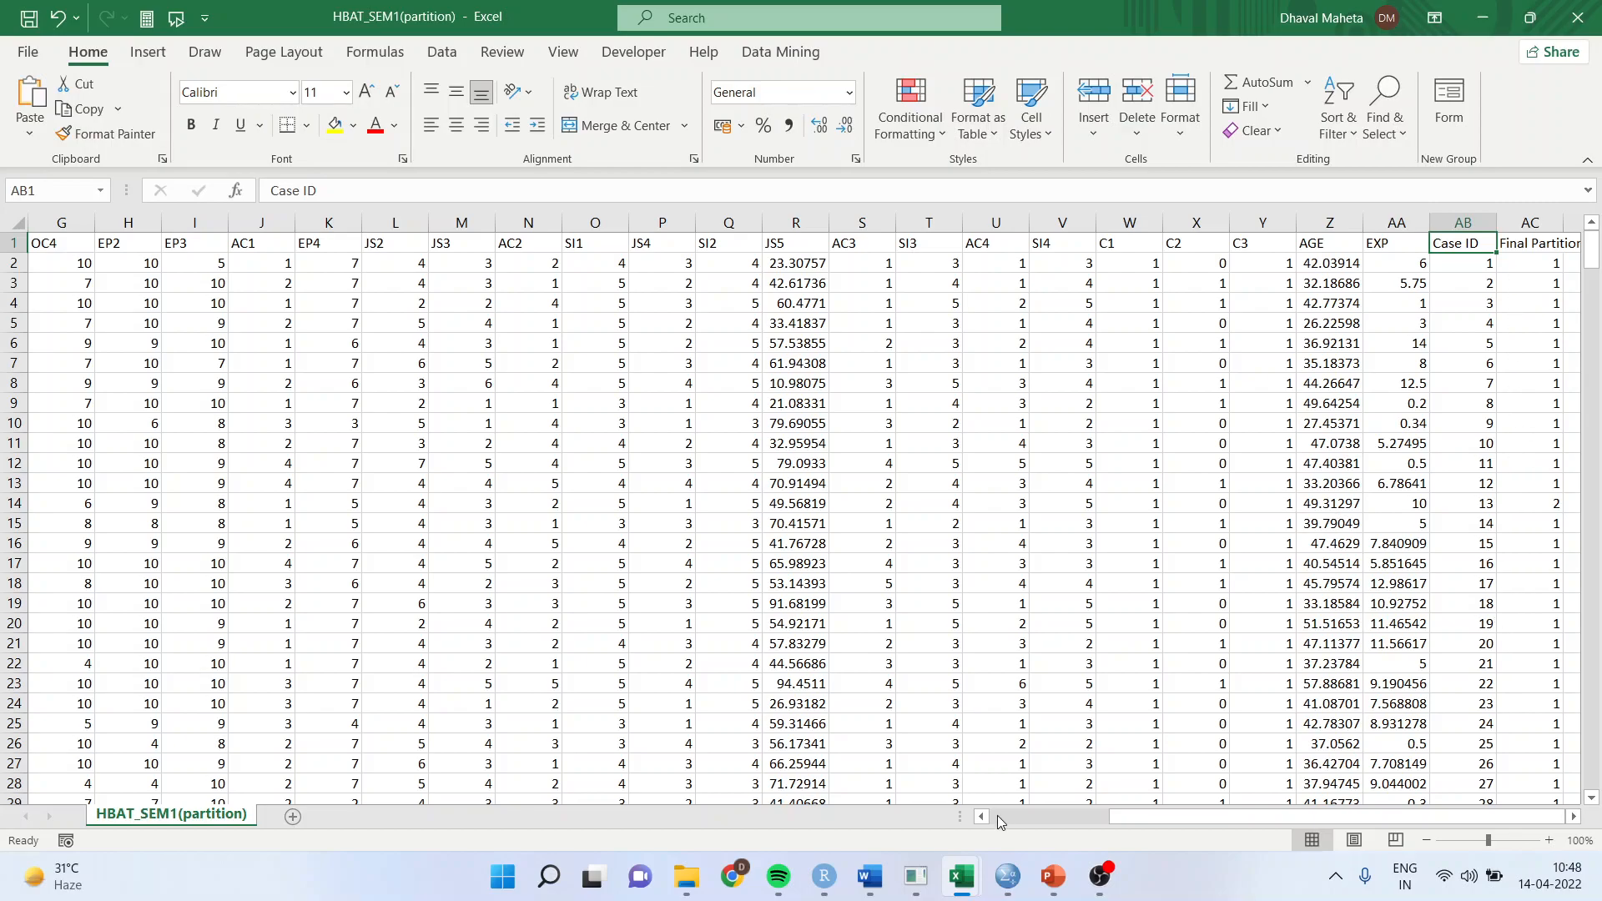
# - Return to SmartPLS and import the HBAT_SEM1(partition) data file into the demo project under its default name
pyautogui.click(916, 877)
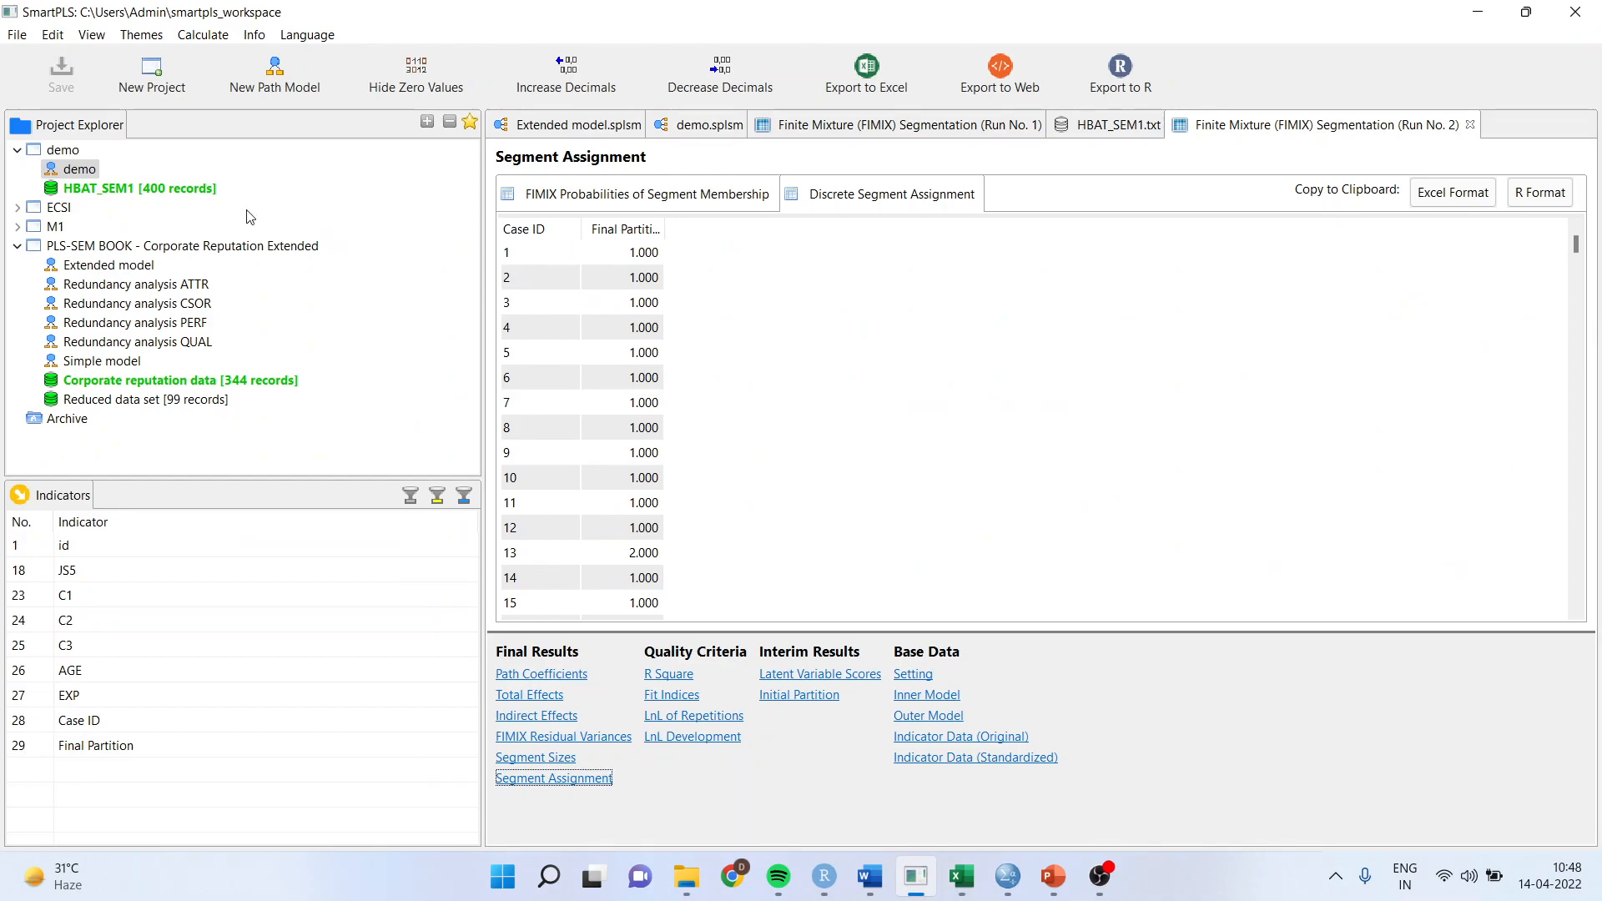
pyautogui.click(69, 171)
pyautogui.rightClick(69, 170)
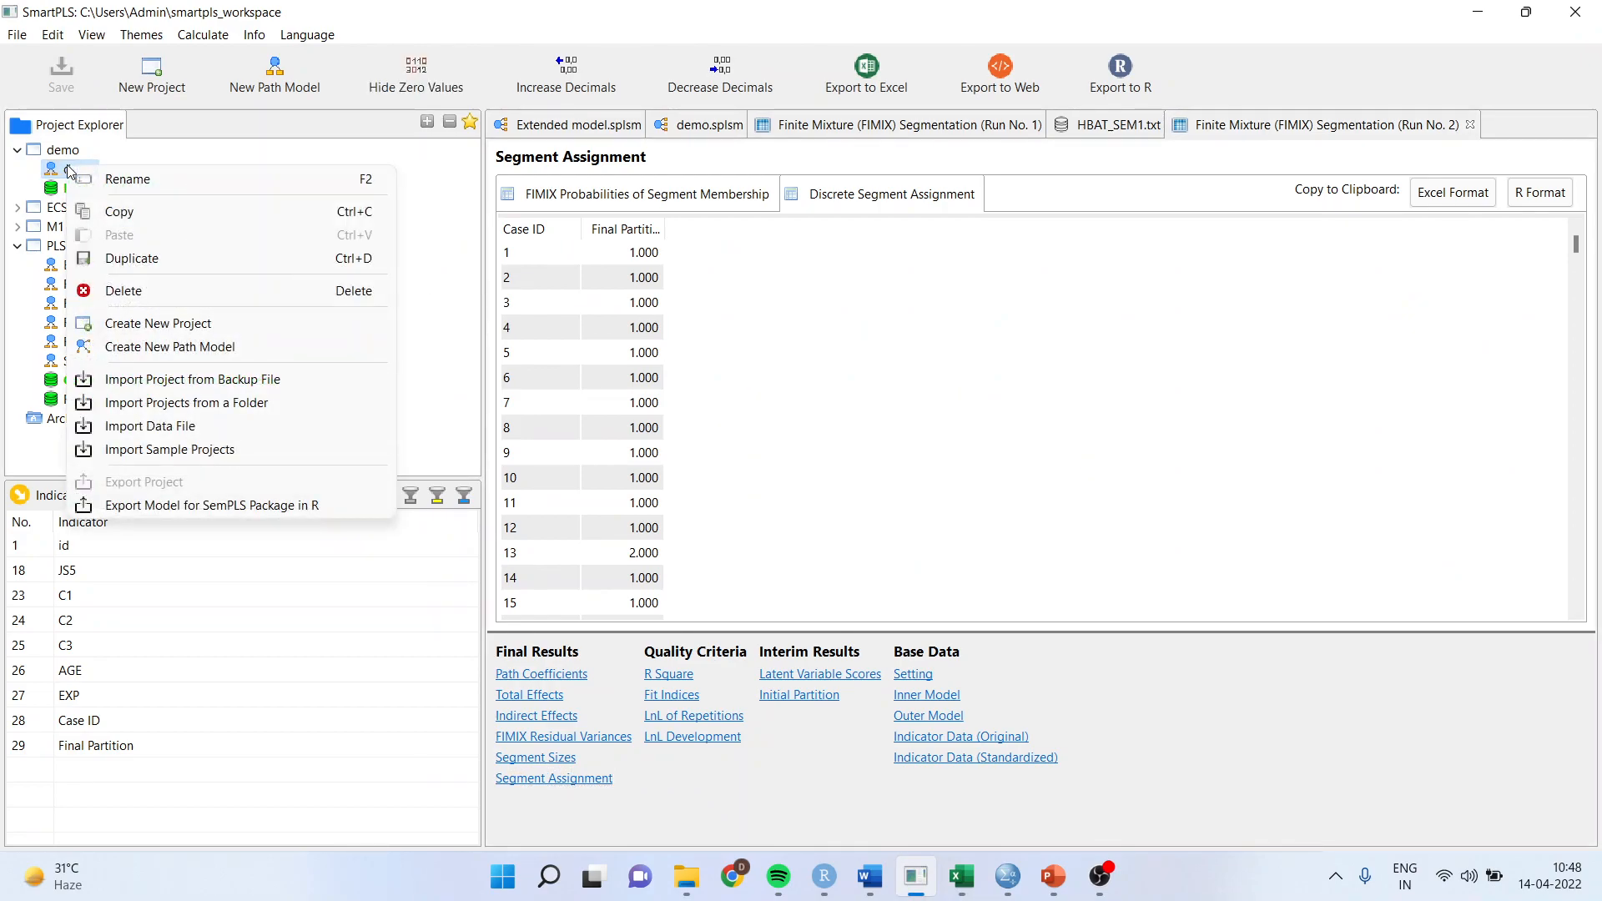
pyautogui.click(217, 427)
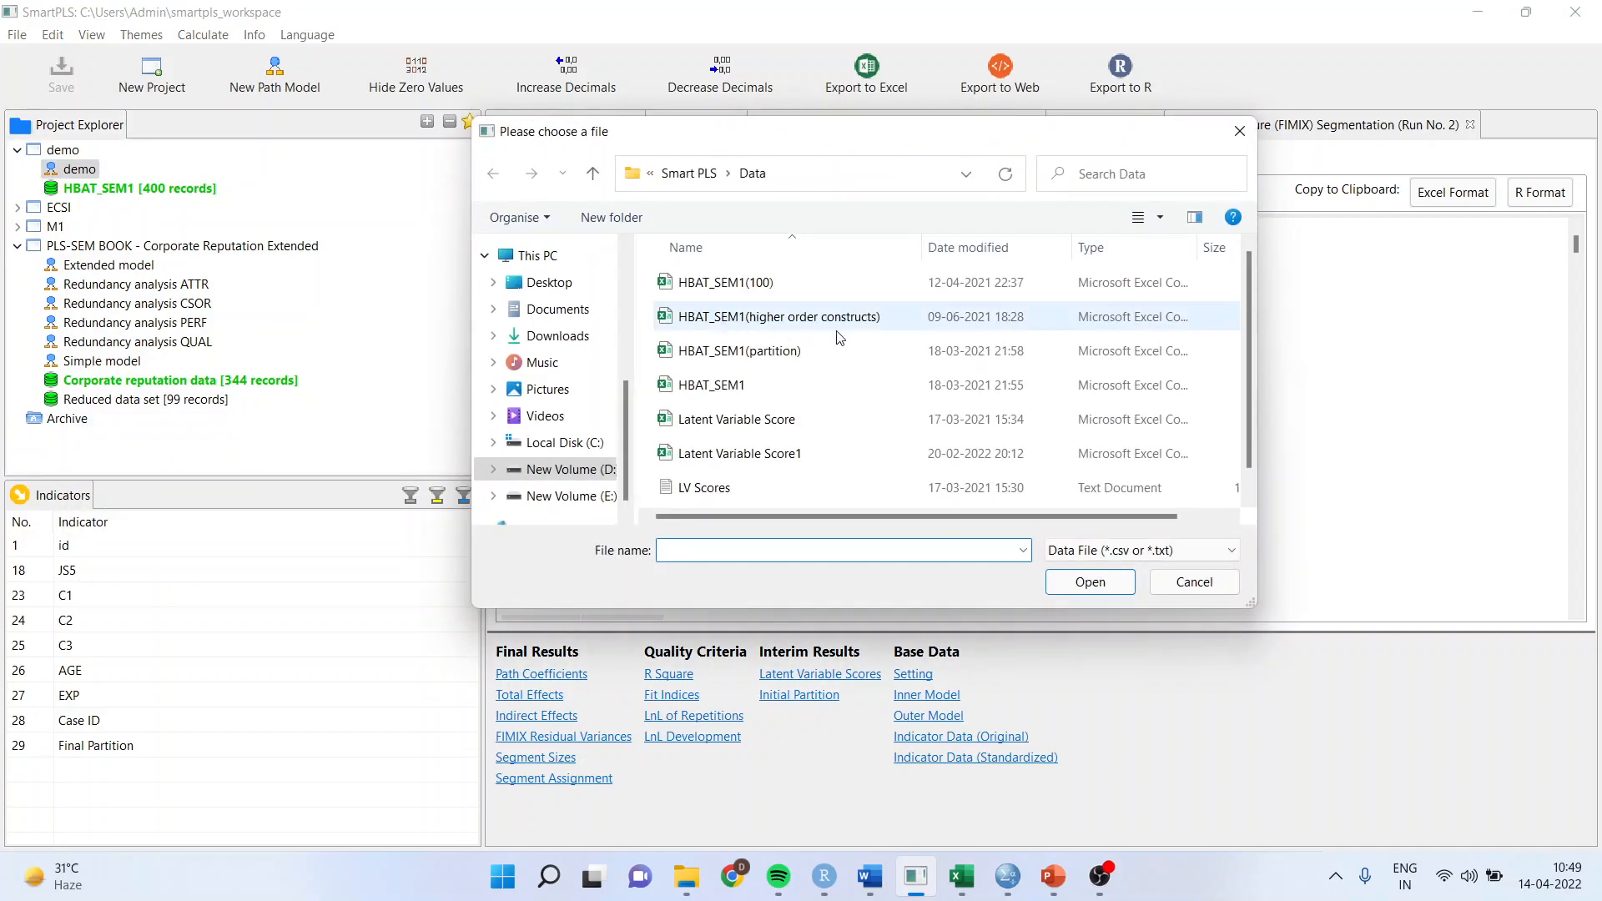
pyautogui.click(813, 350)
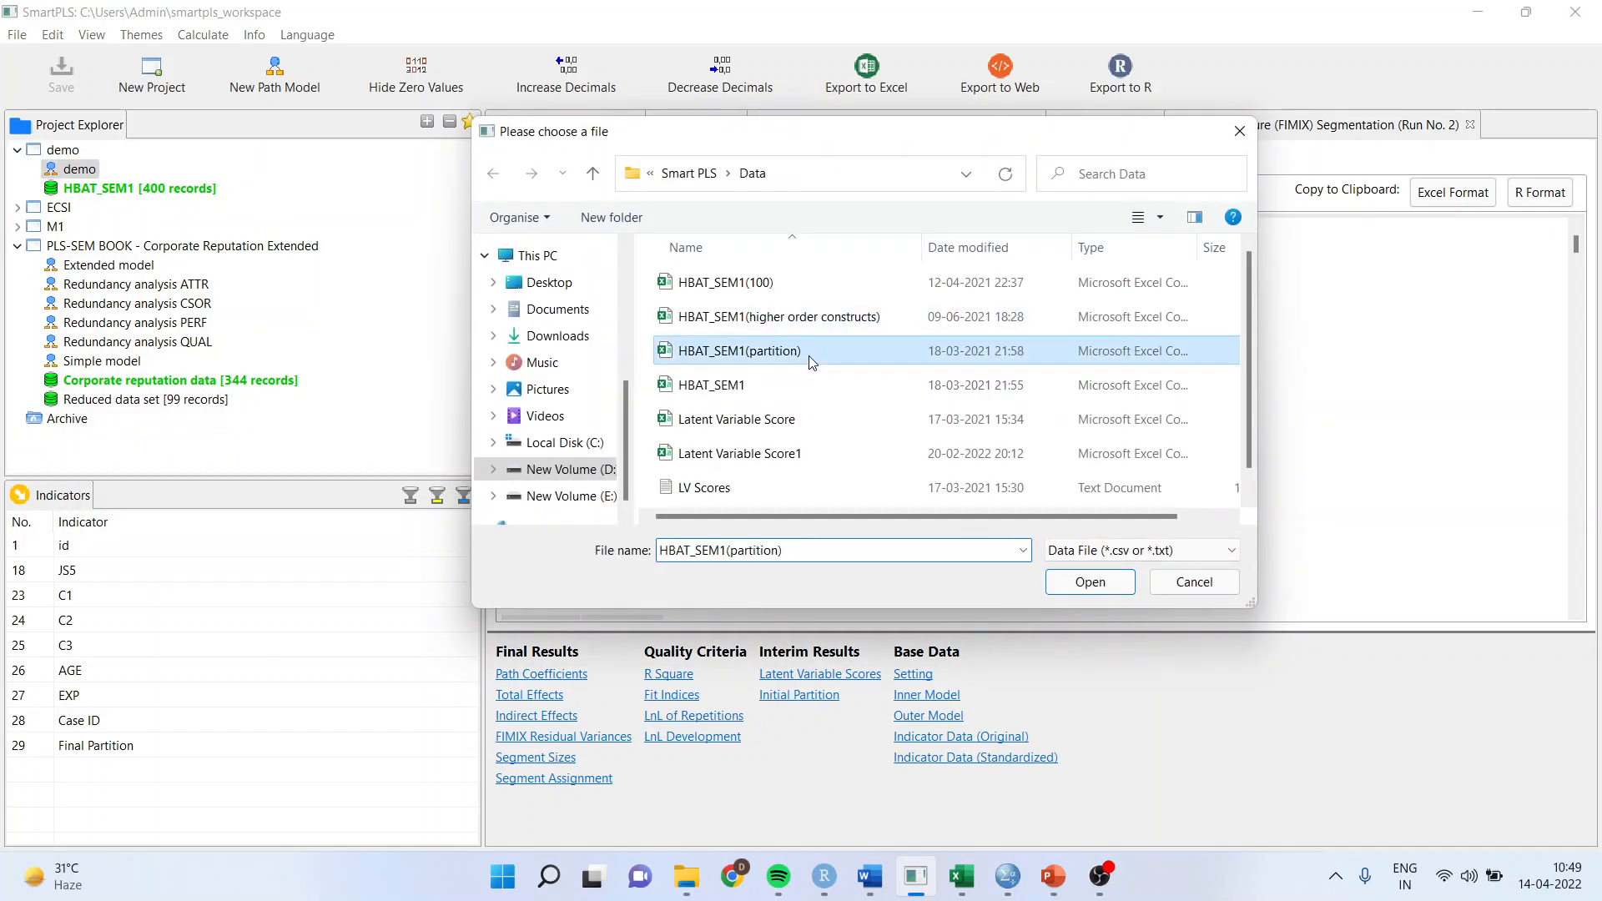
pyautogui.click(1091, 584)
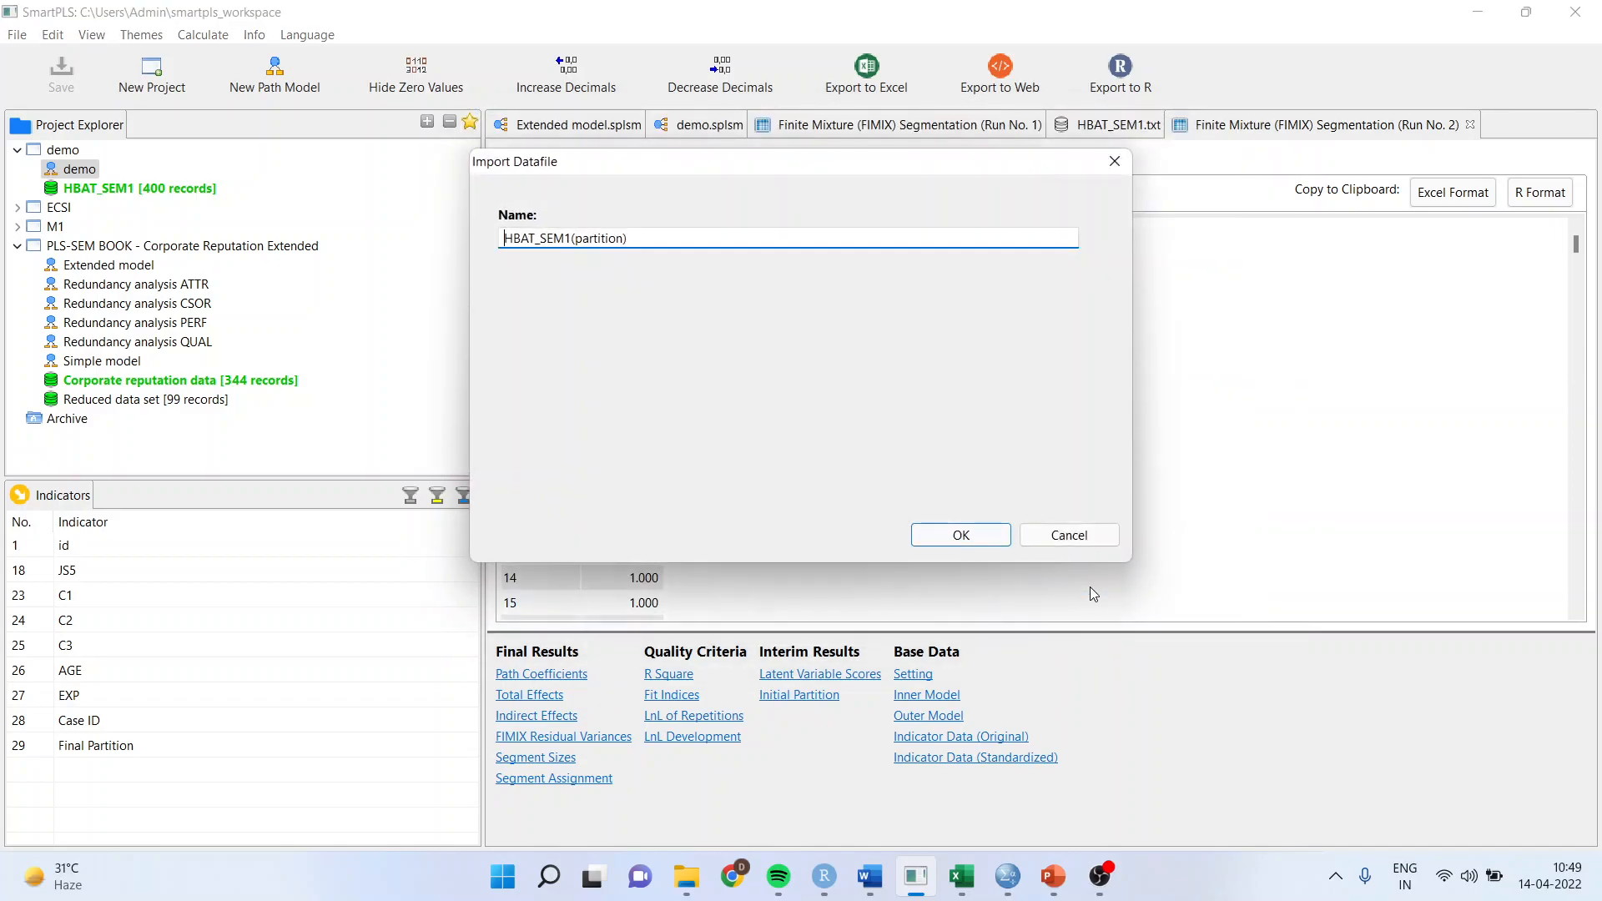
pyautogui.click(982, 545)
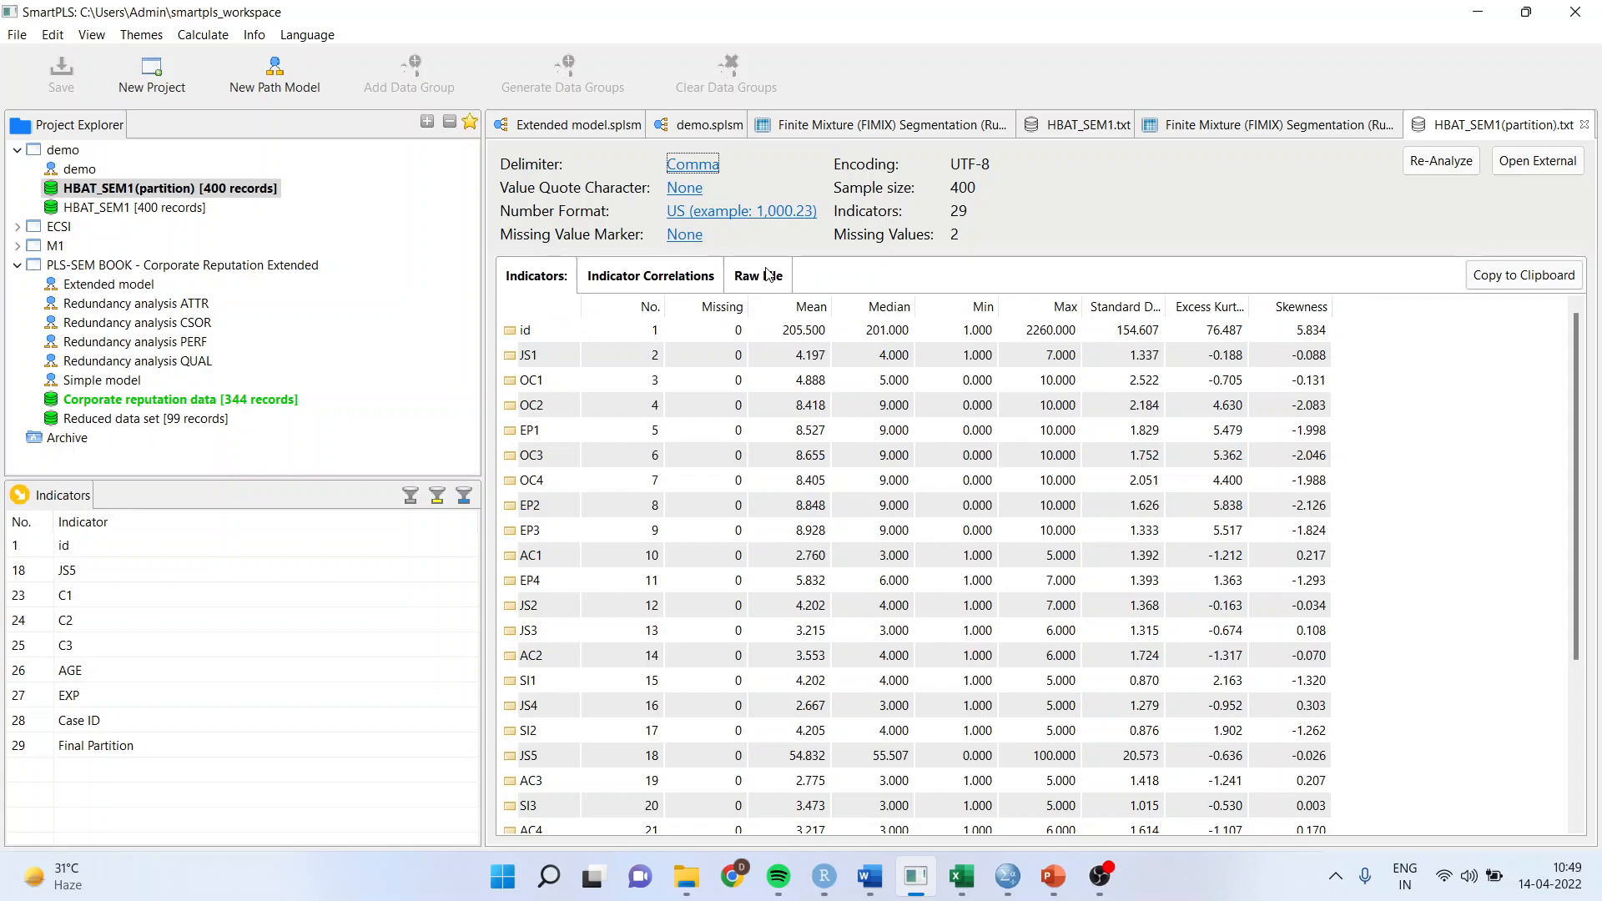
# - Generate data groups for HBAT_SEM1(partition) with the name prefix Partition and Final Partition as the first group column
pyautogui.click(125, 187)
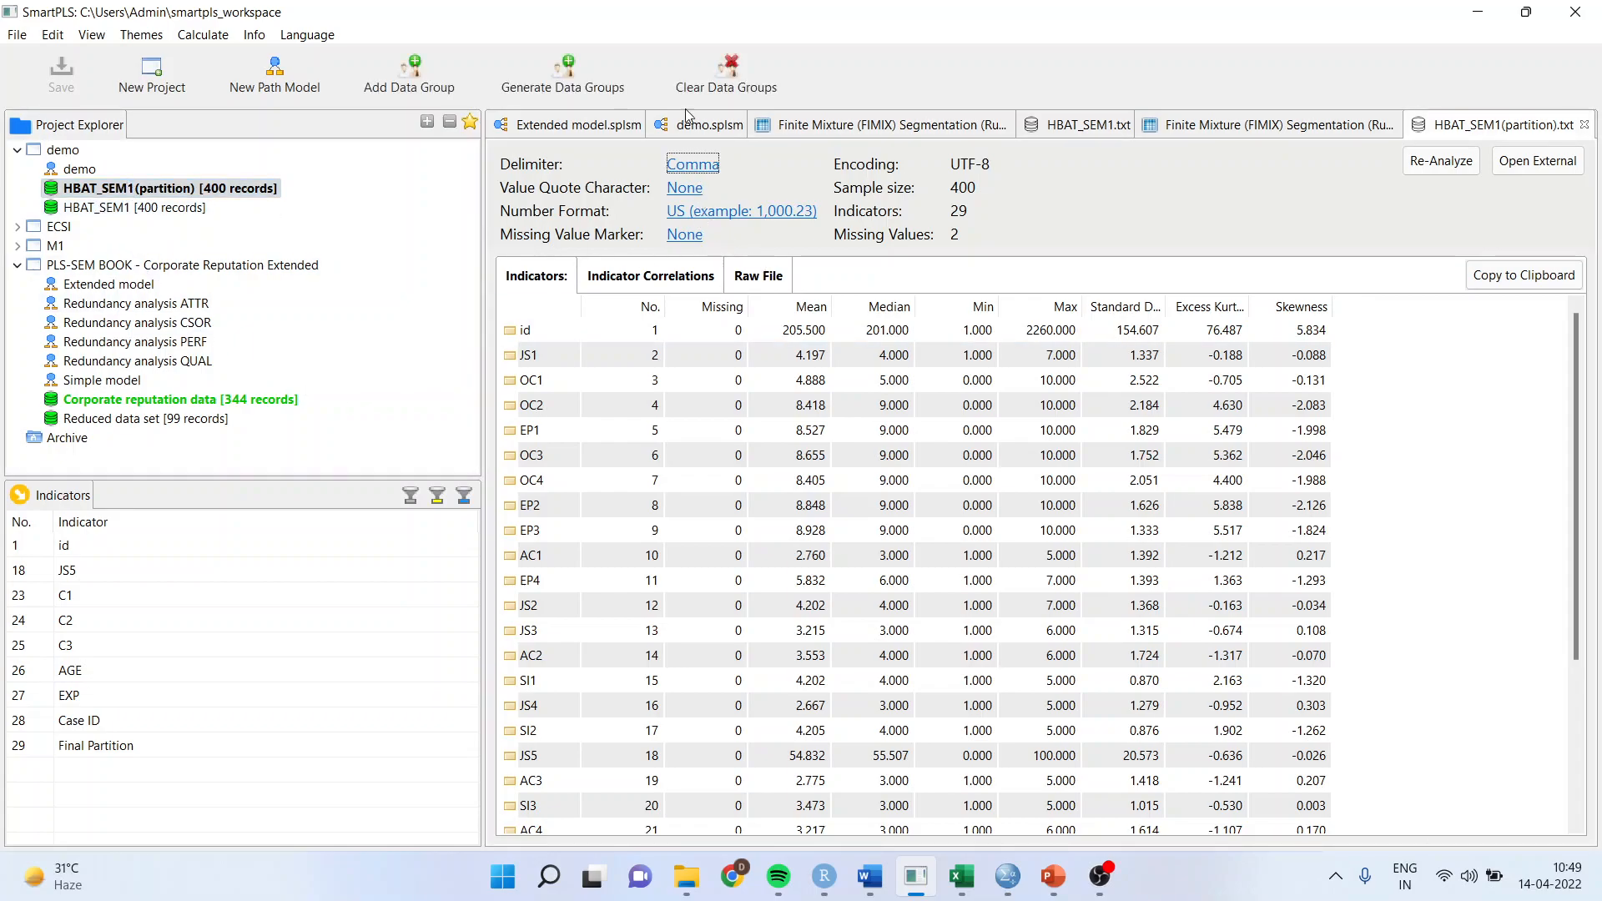
pyautogui.click(571, 87)
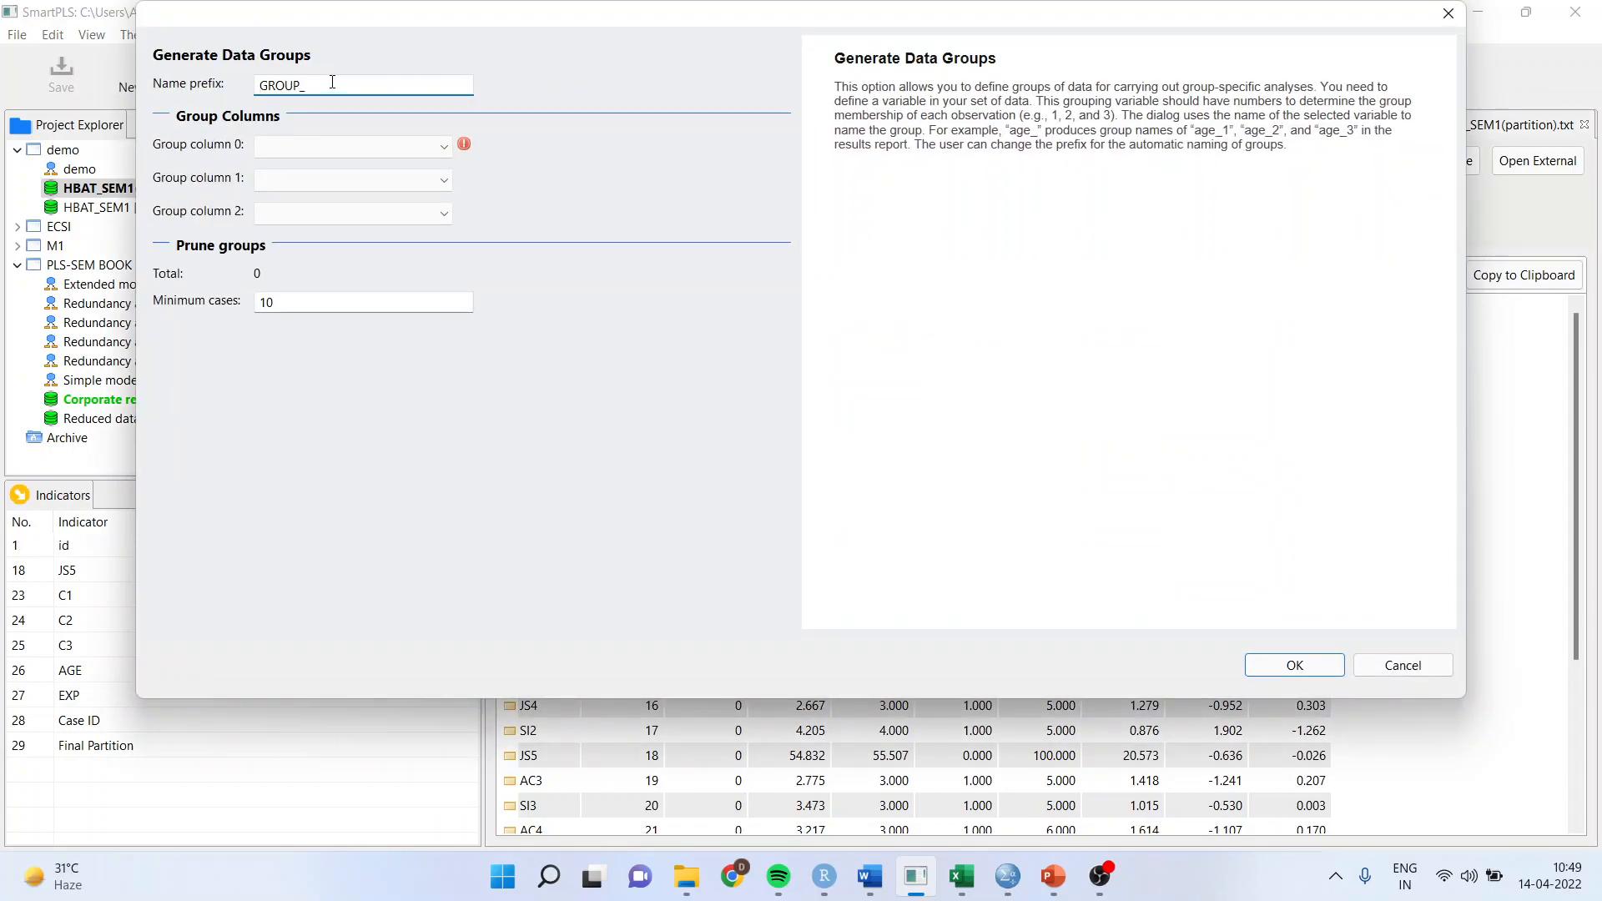
pyautogui.moveTo(330, 84); pyautogui.dragTo(257, 84)
pyautogui.write('Partition')
pyautogui.click(449, 148)
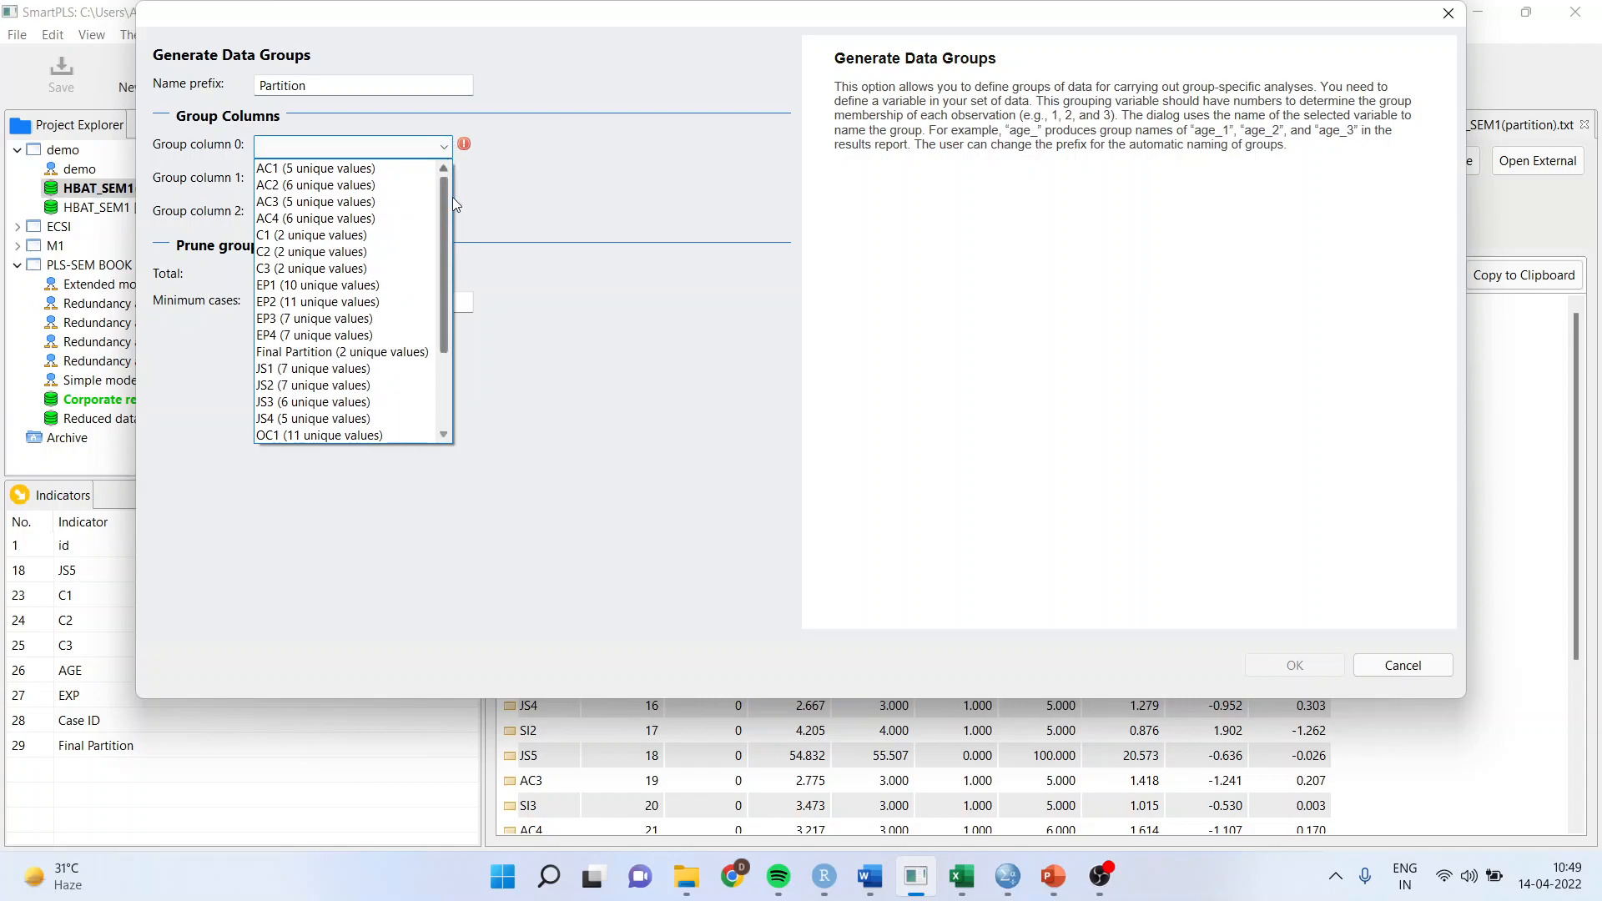
pyautogui.moveTo(444, 222); pyautogui.dragTo(447, 262)
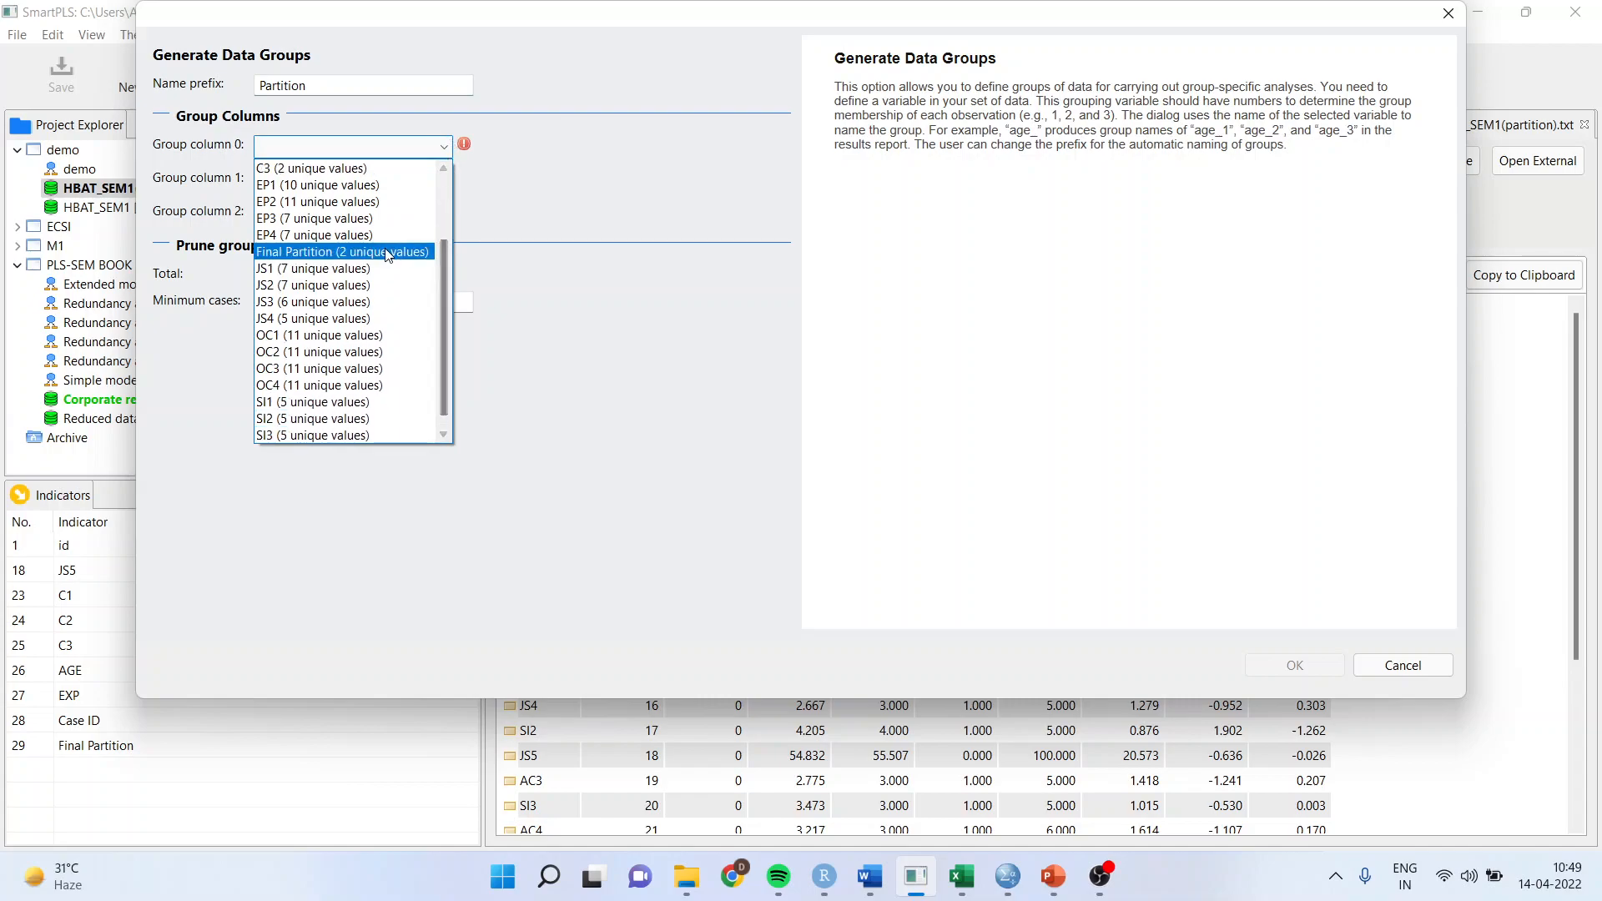
pyautogui.click(359, 252)
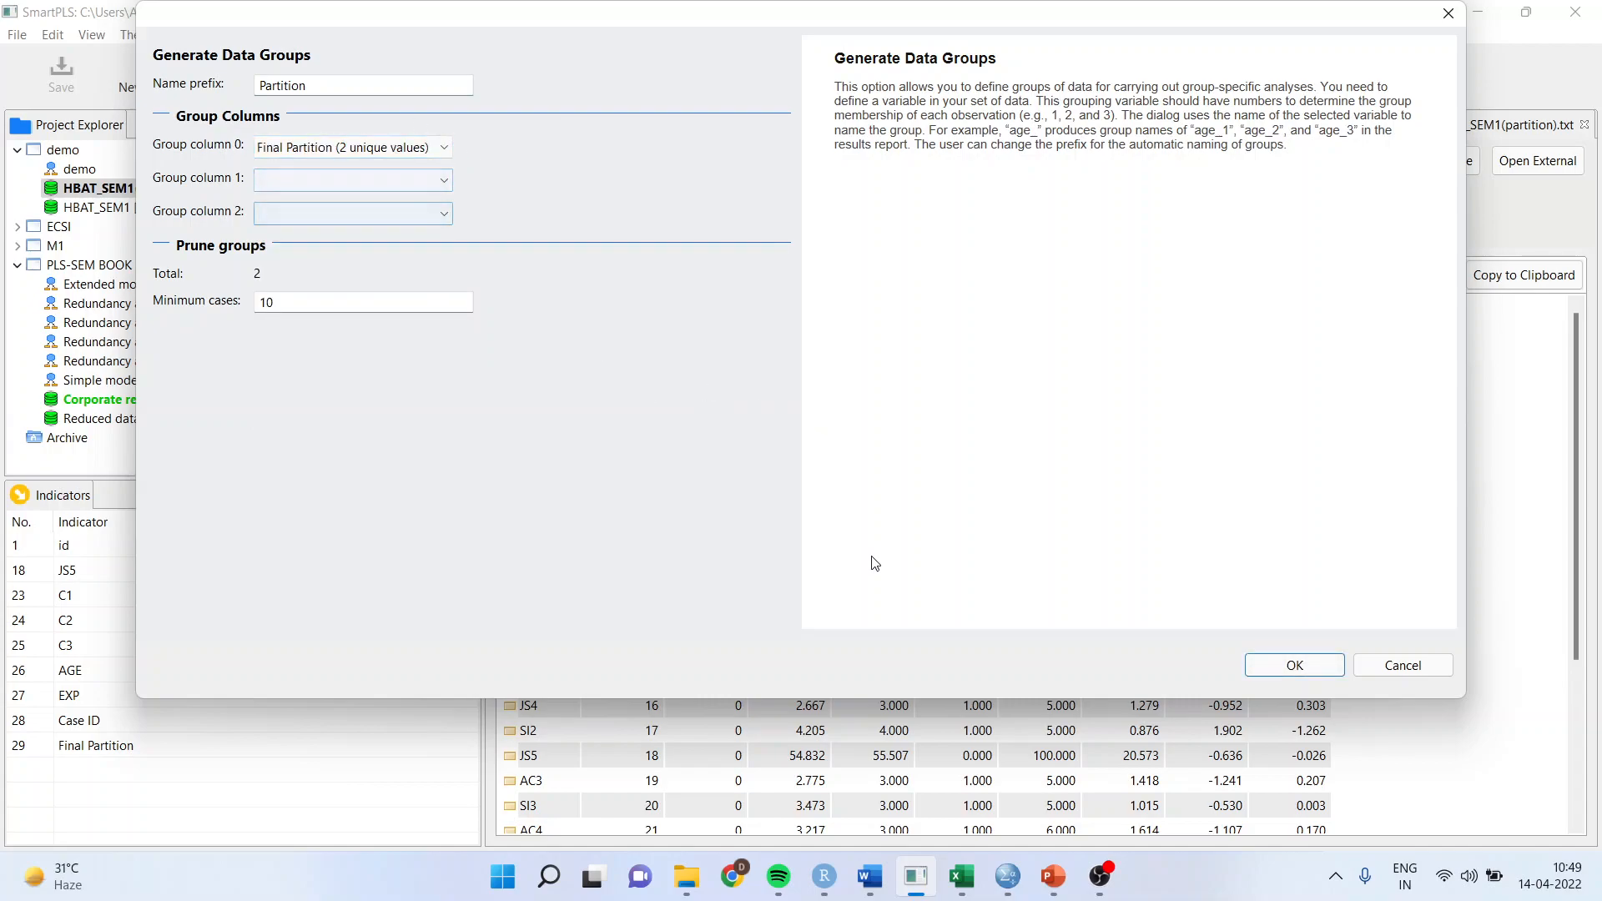
pyautogui.click(1274, 670)
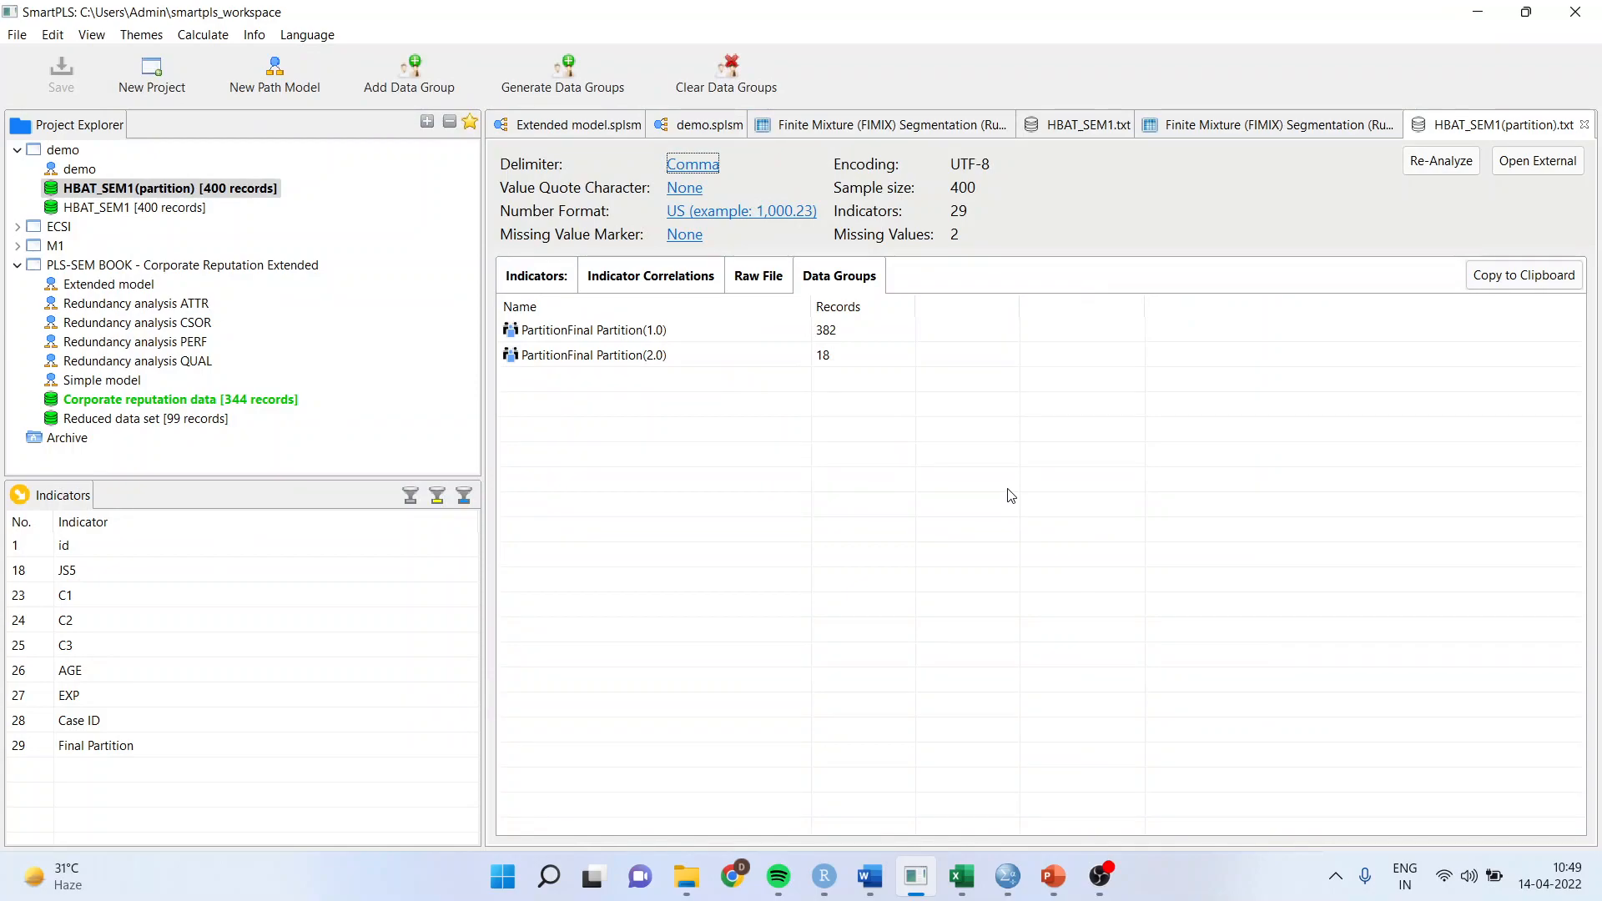
# - Review the record counts of the generated data groups and switch to the HBAT_SEM.sav dataset in IBM SPSS Statistics
pyautogui.moveTo(731, 335)
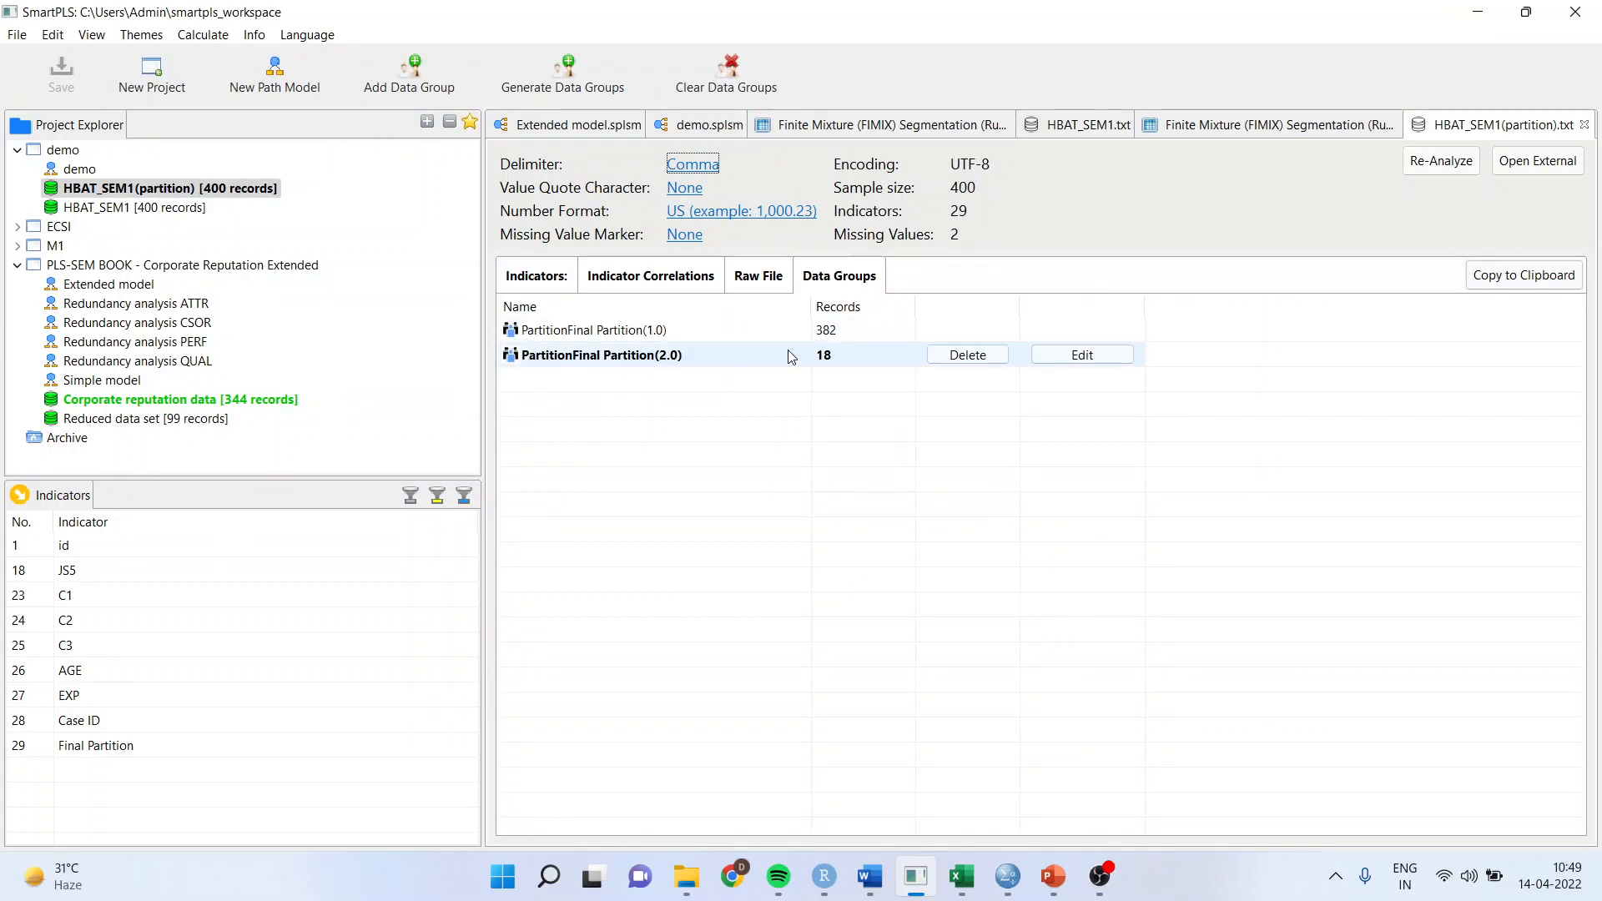
pyautogui.moveTo(813, 364)
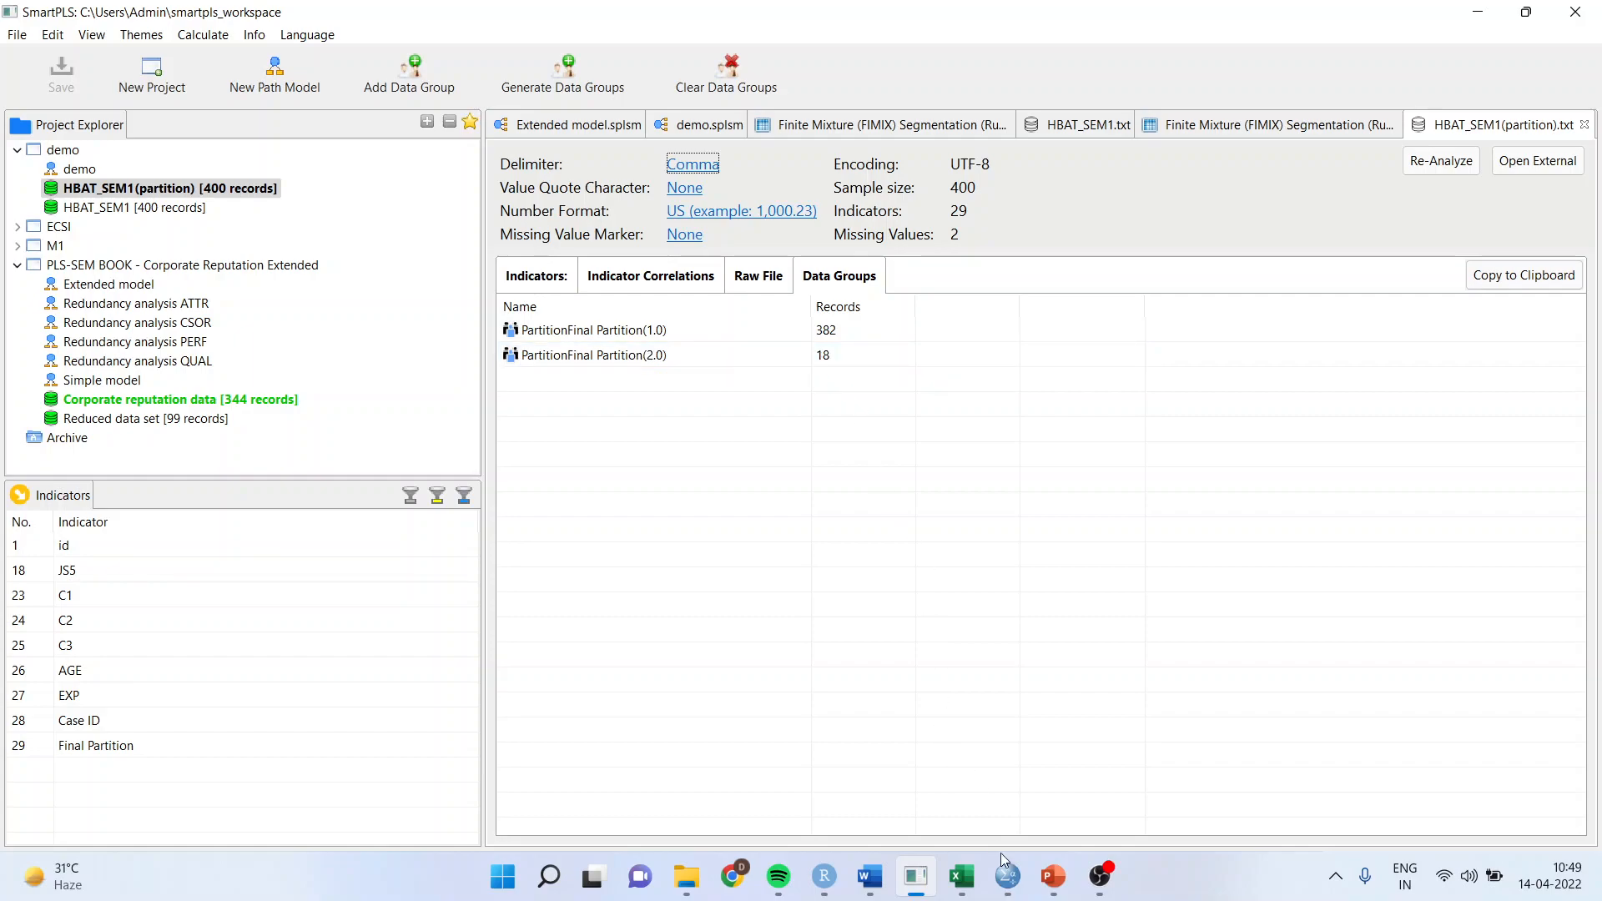
pyautogui.moveTo(1007, 876)
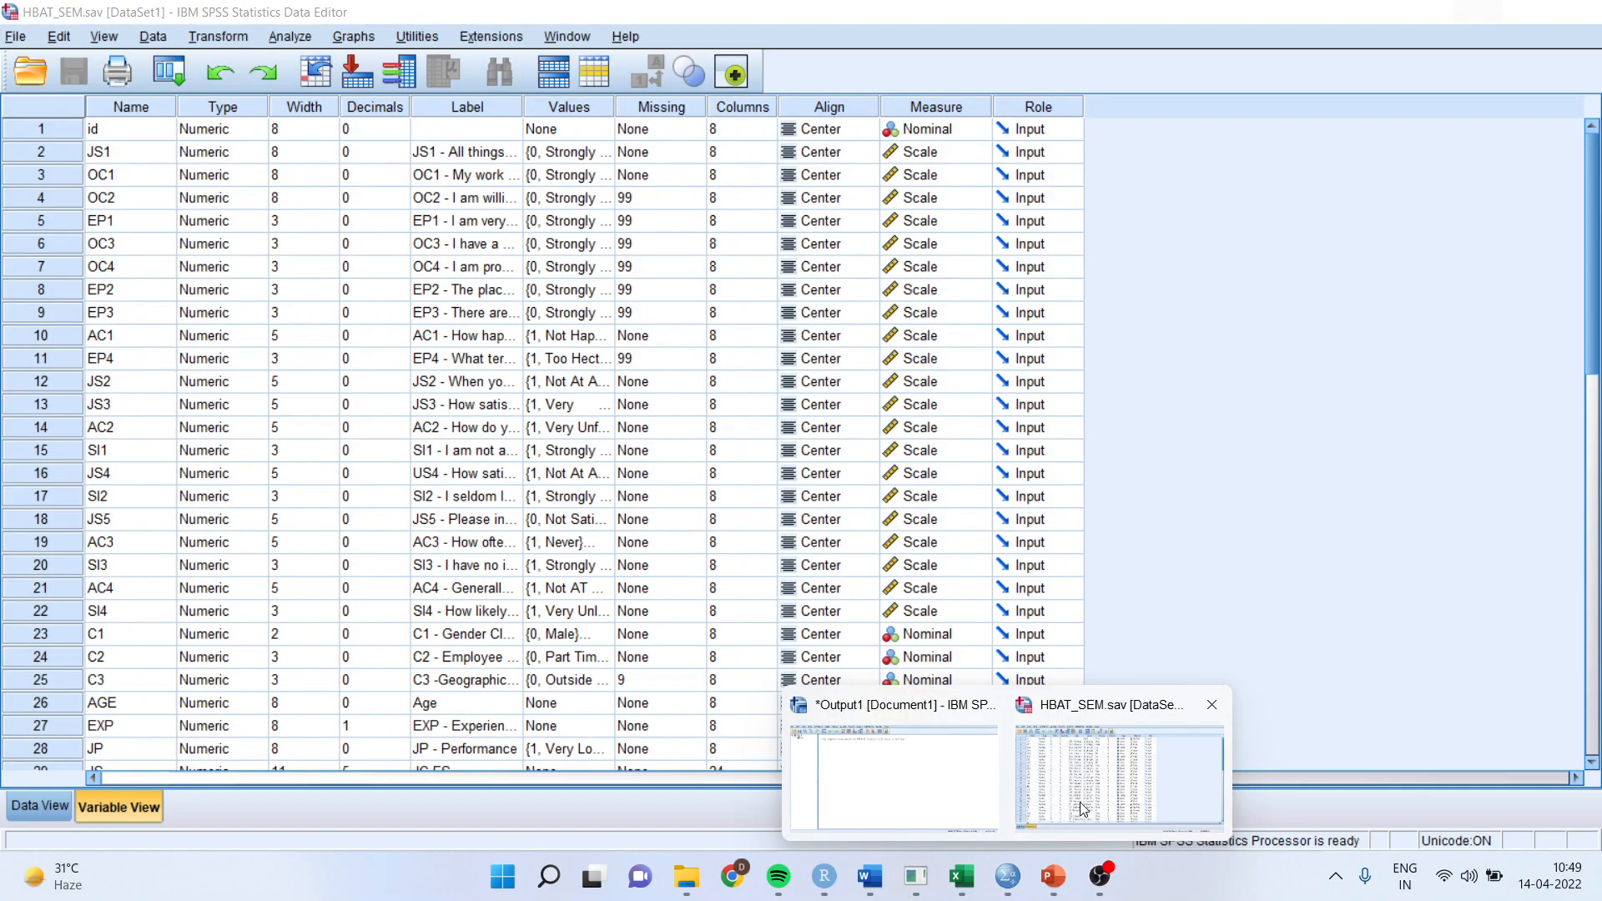
pyautogui.click(1080, 803)
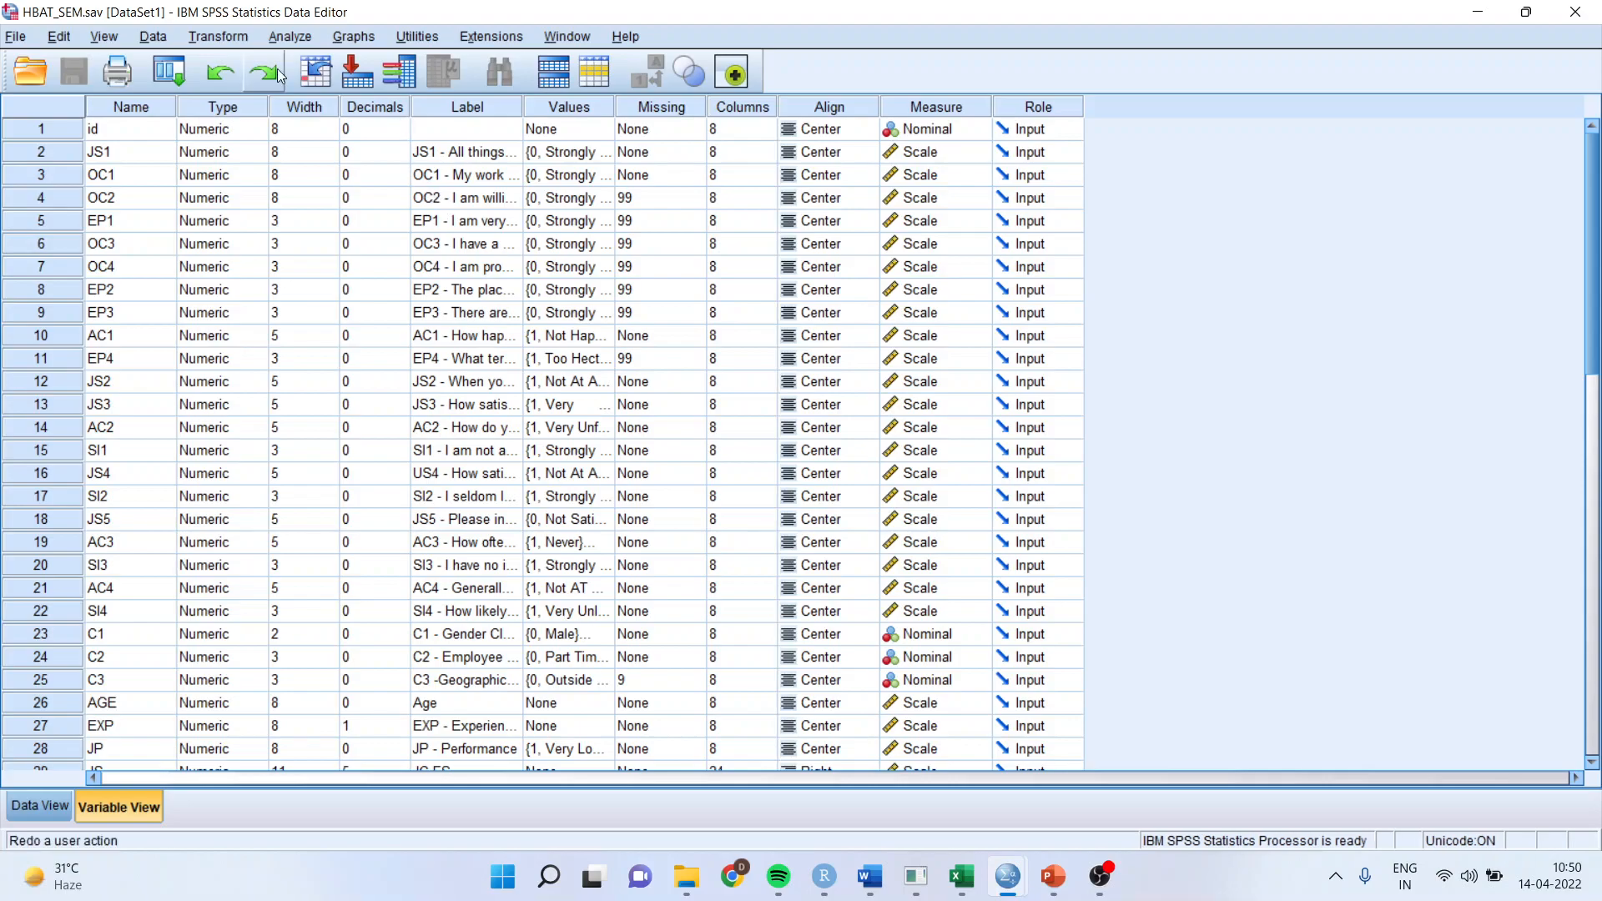
pyautogui.click(283, 42)
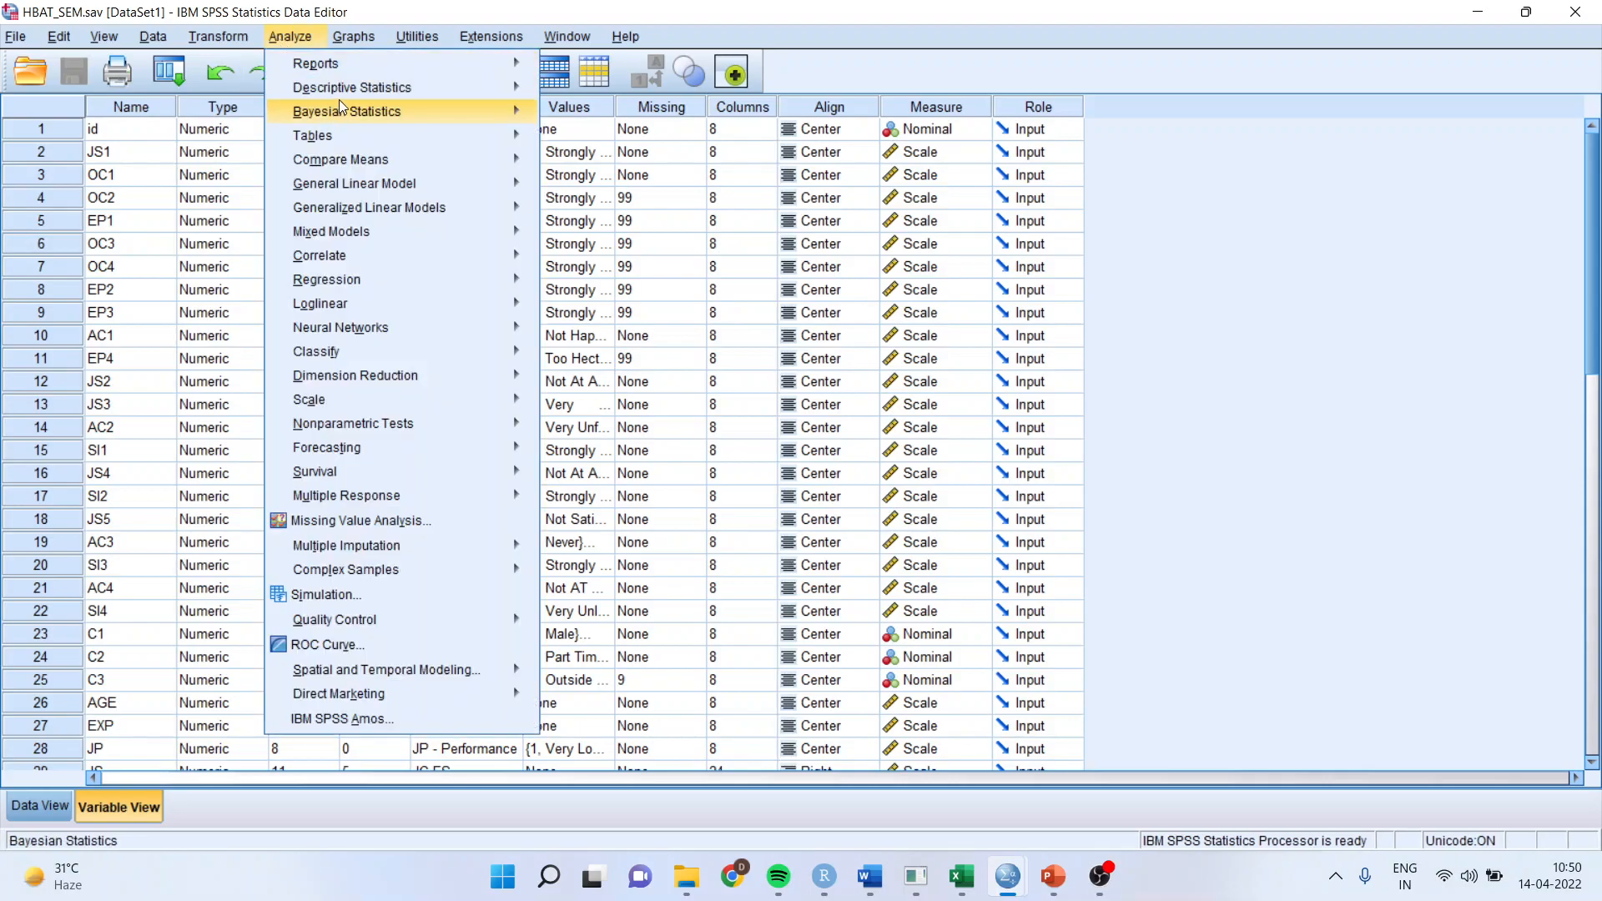
pyautogui.moveTo(359, 87)
pyautogui.click(585, 119)
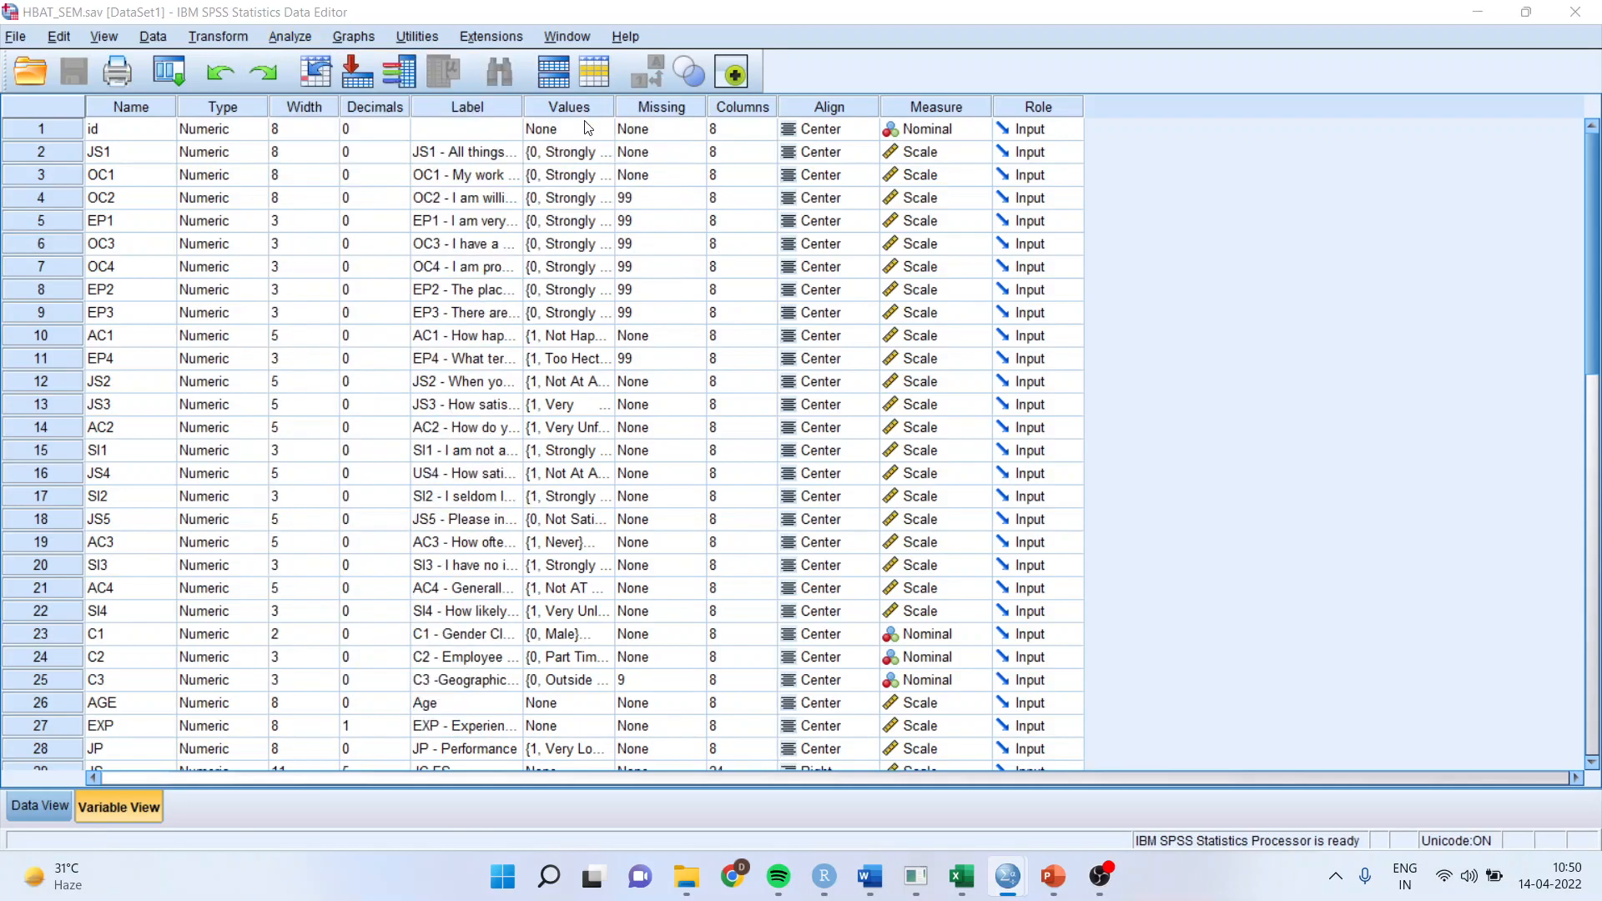
pyautogui.moveTo(715, 368); pyautogui.dragTo(713, 449)
pyautogui.moveTo(619, 377); pyautogui.dragTo(621, 407)
pyautogui.click(754, 429)
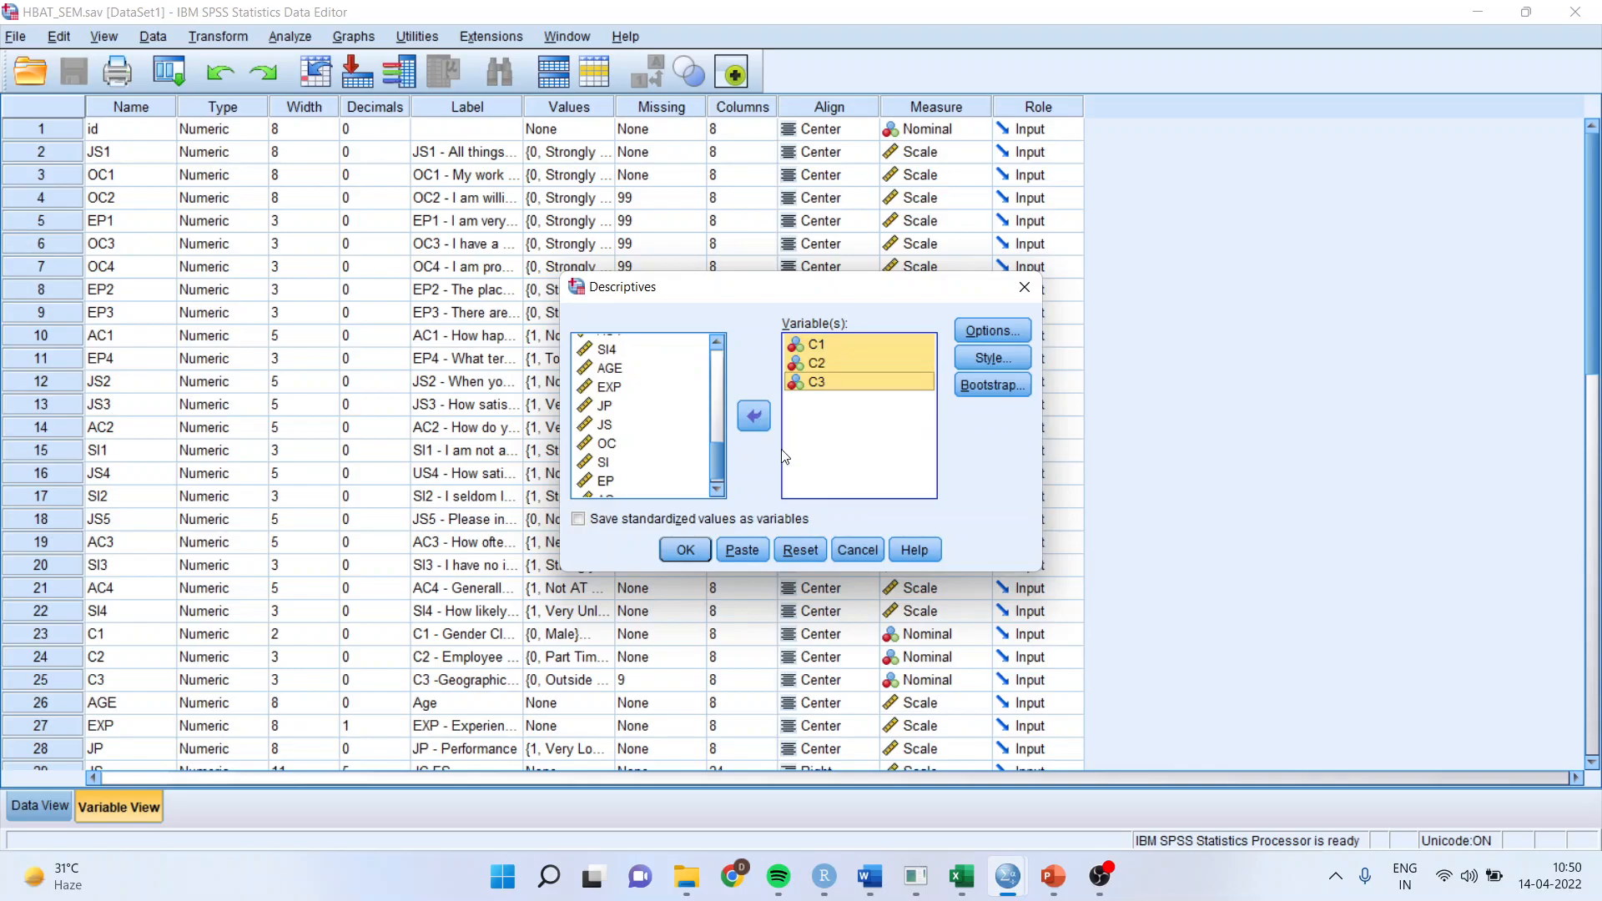
pyautogui.click(851, 551)
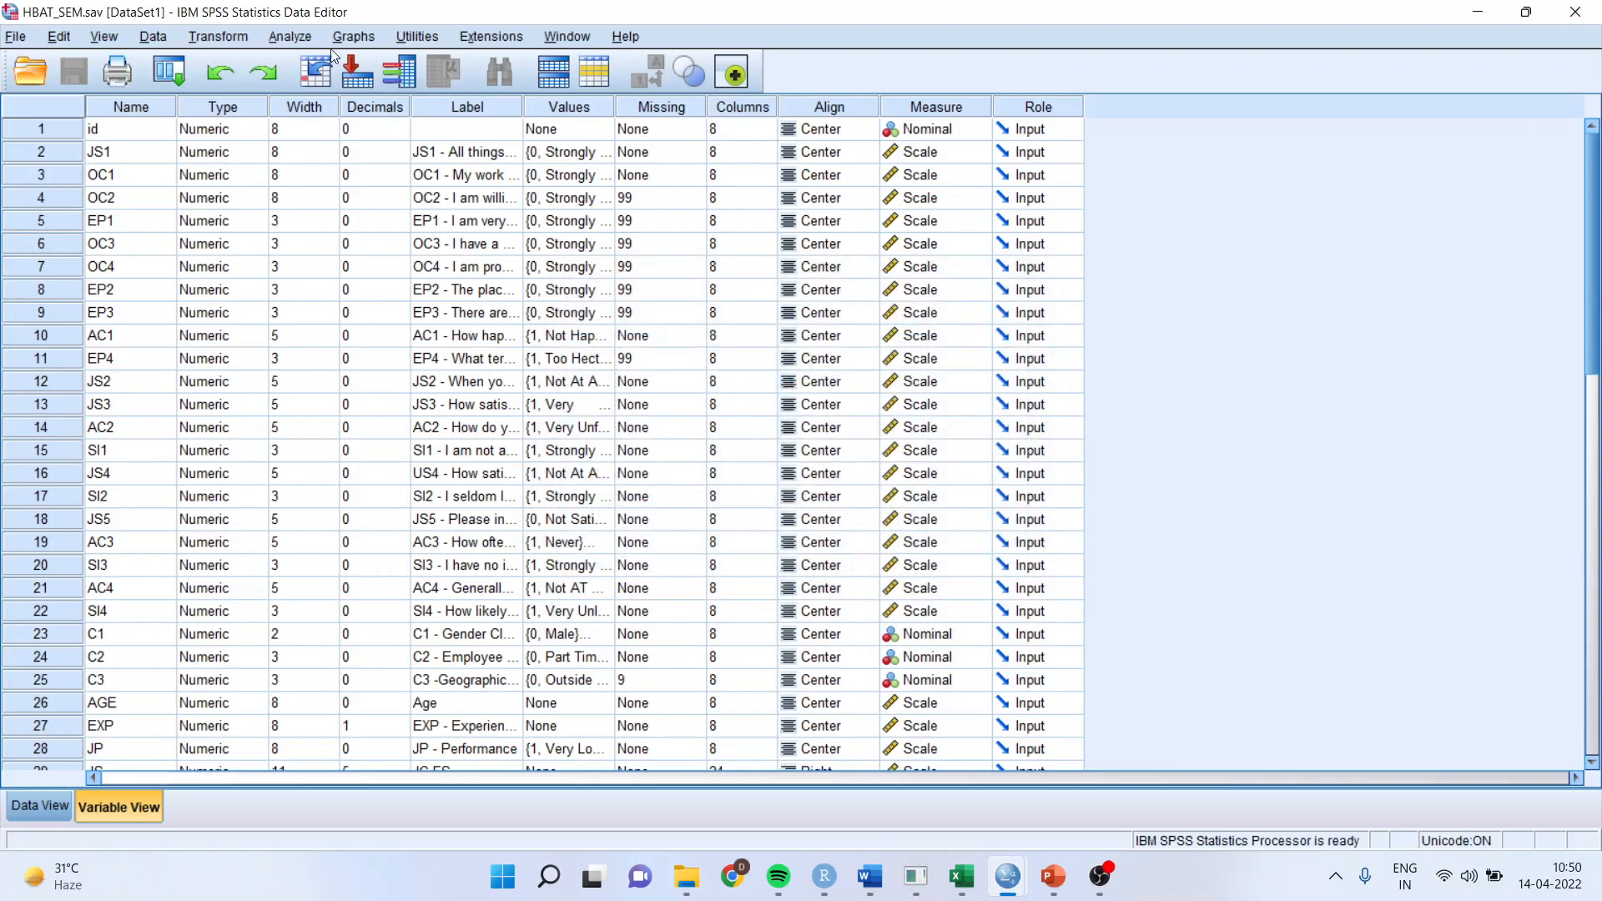
# - Run a Frequencies analysis with frequency tables for the variables C1, C2 and C3
pyautogui.click(290, 35)
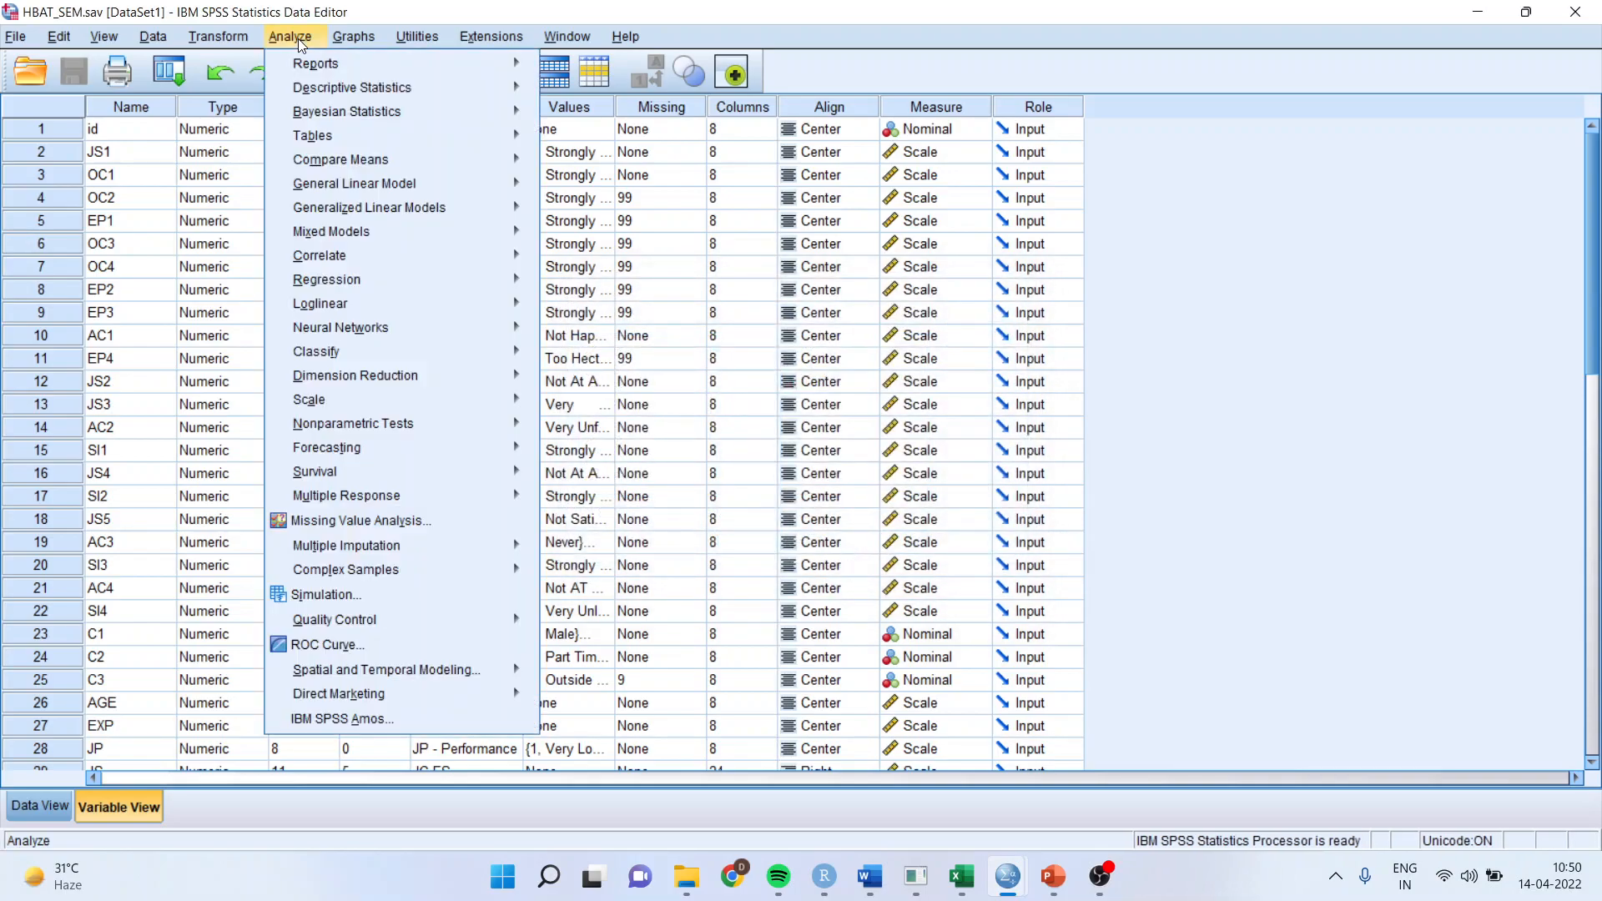
pyautogui.click(571, 91)
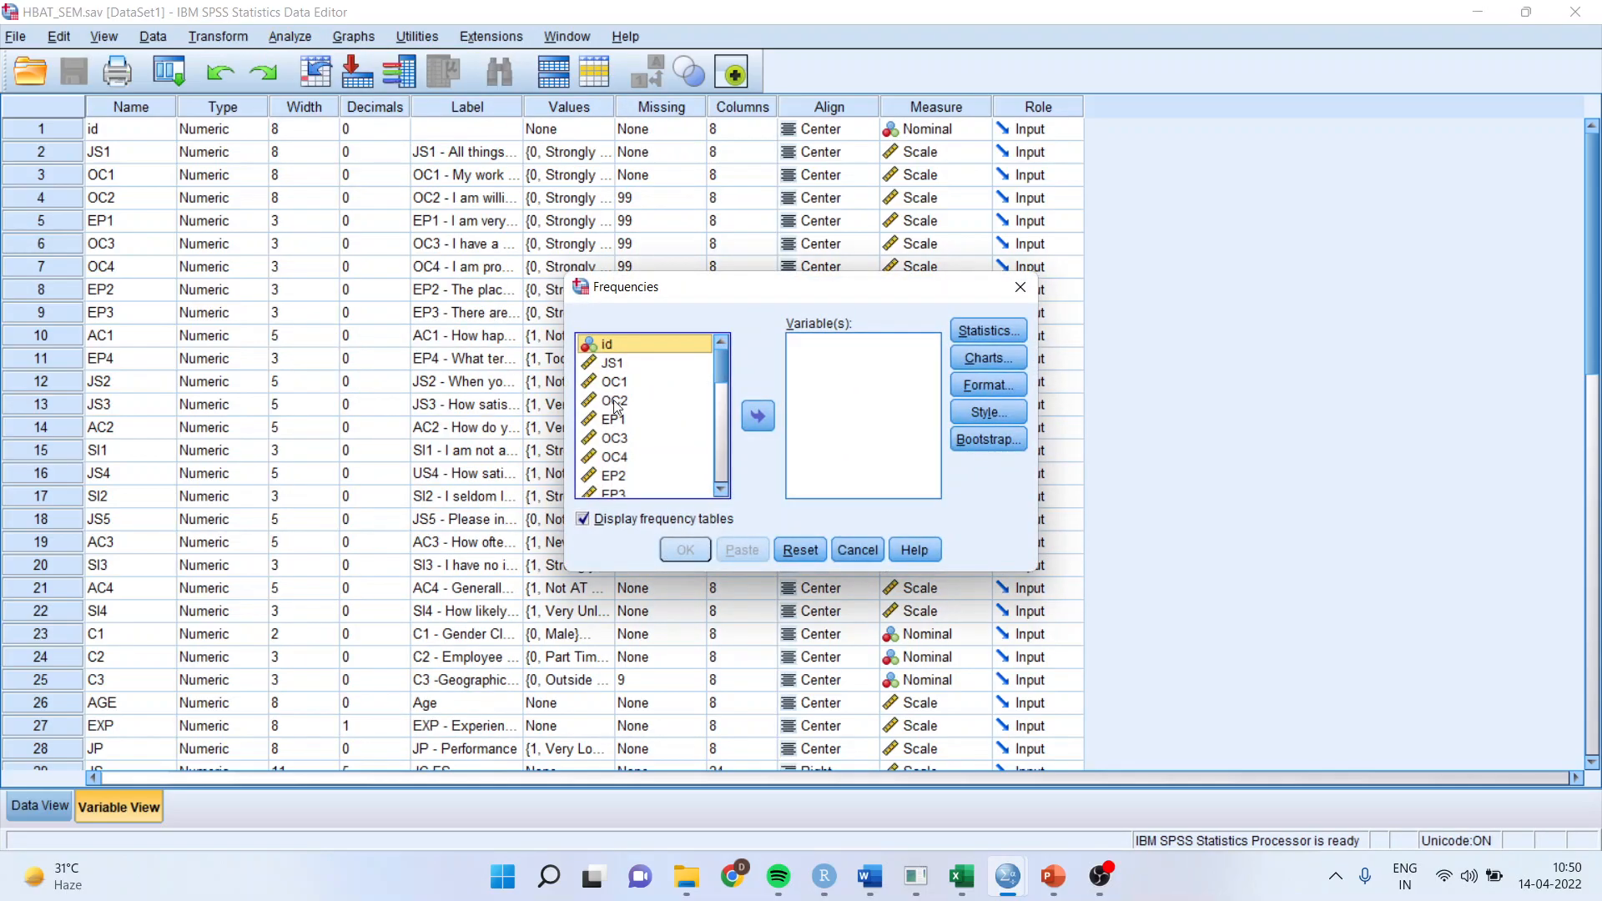
pyautogui.moveTo(723, 368); pyautogui.dragTo(719, 433)
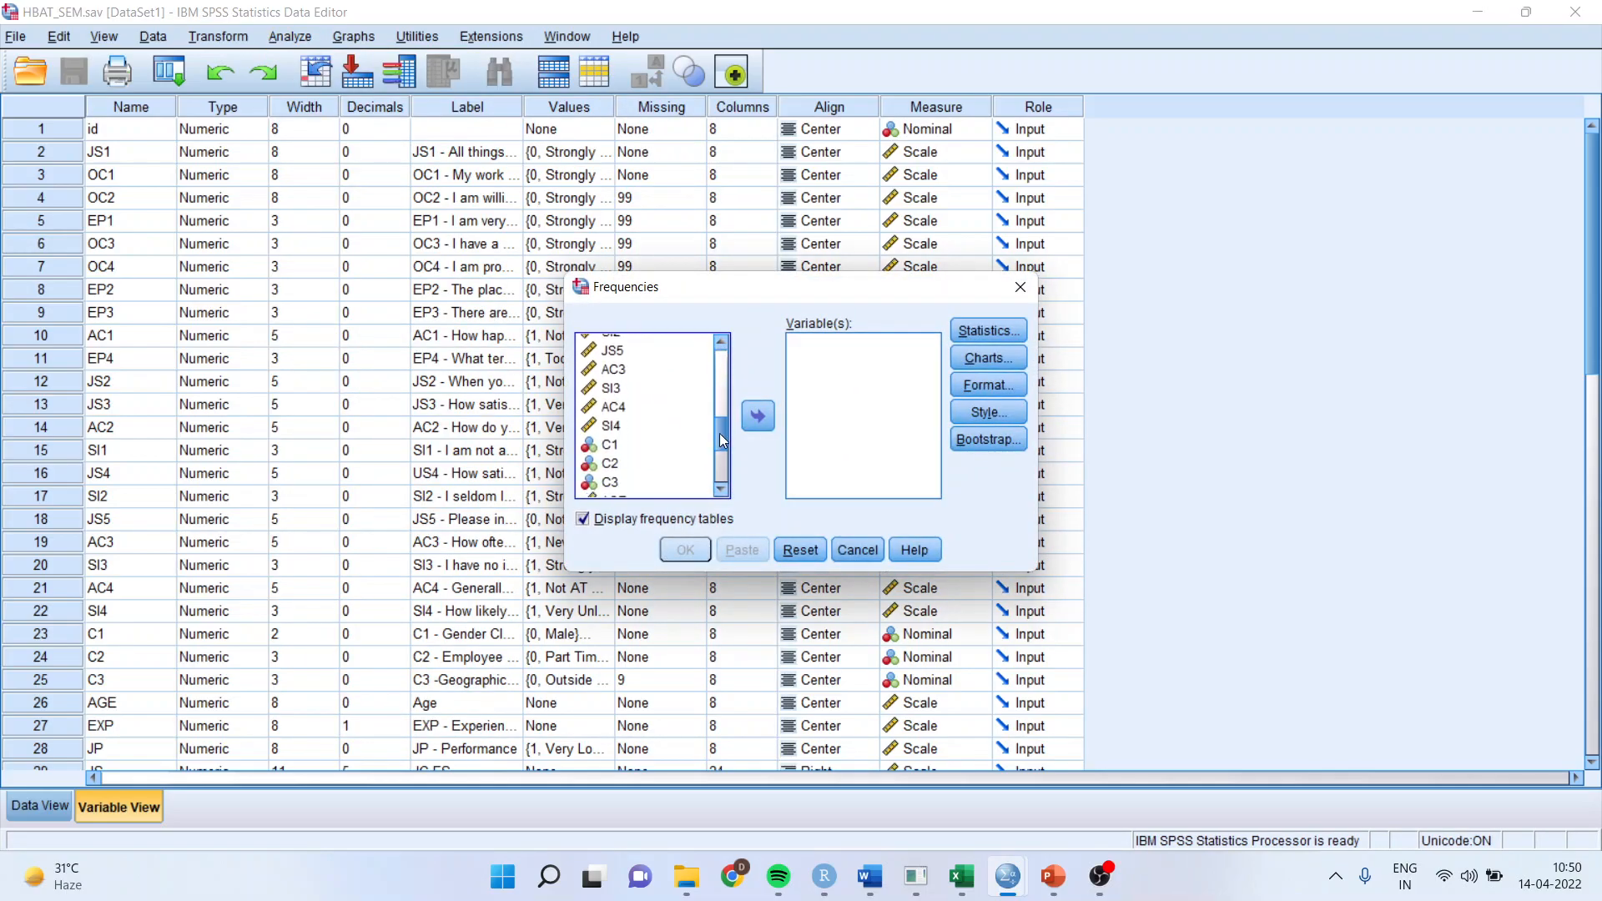
pyautogui.click(619, 445)
pyautogui.keyDown('shift'); pyautogui.click(632, 462); pyautogui.keyUp('shift')
pyautogui.keyDown('shift'); pyautogui.click(631, 481); pyautogui.keyUp('shift')
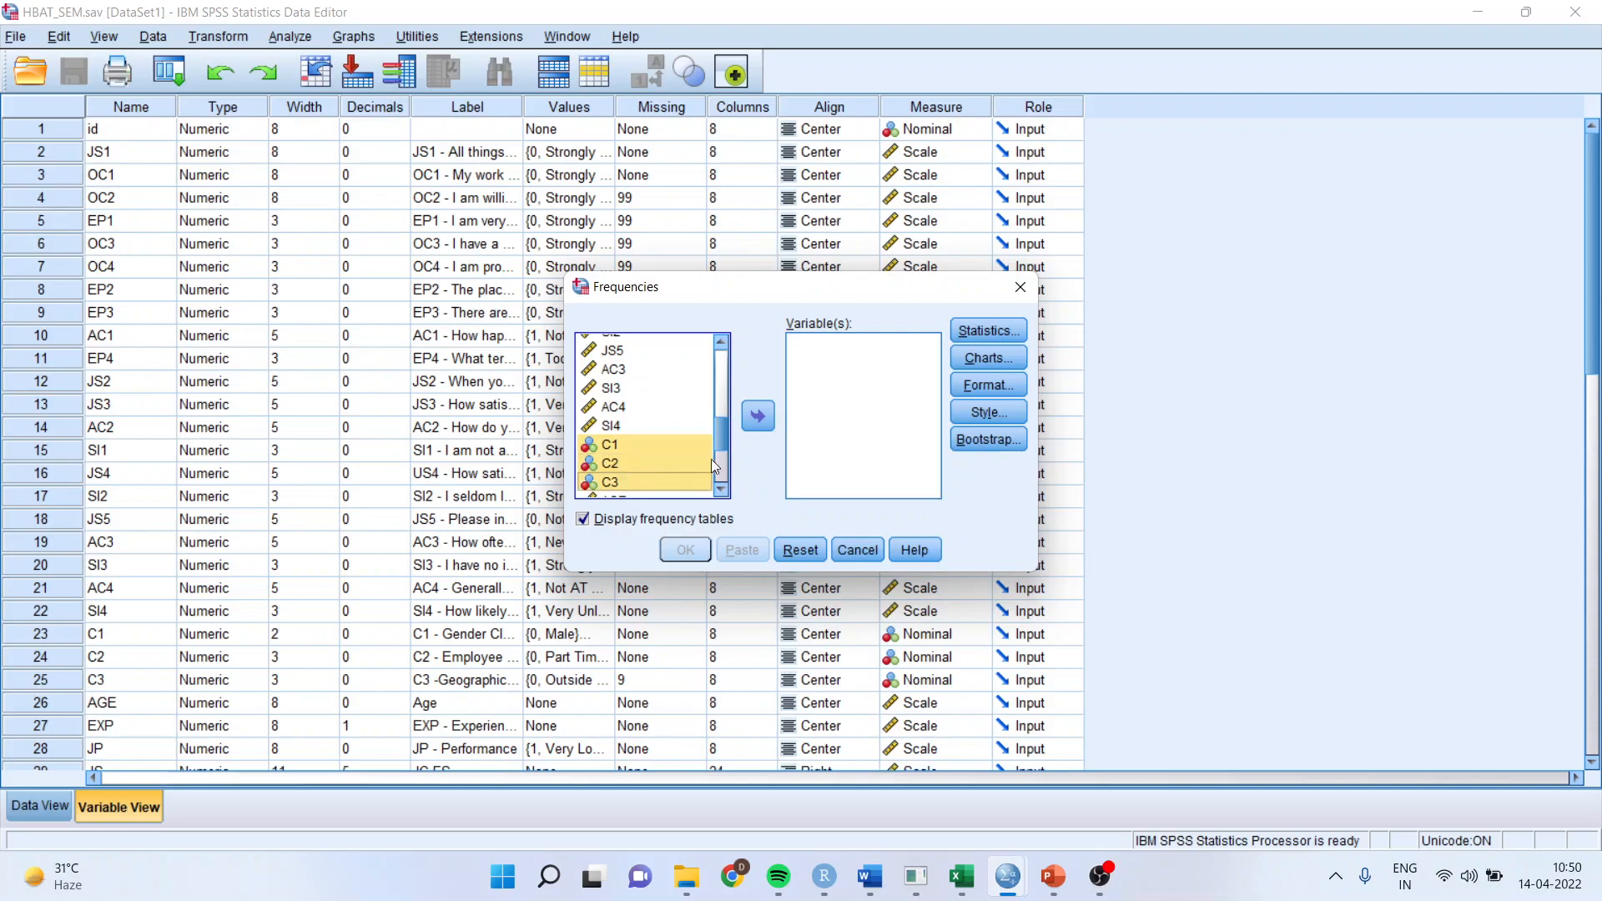
pyautogui.click(758, 416)
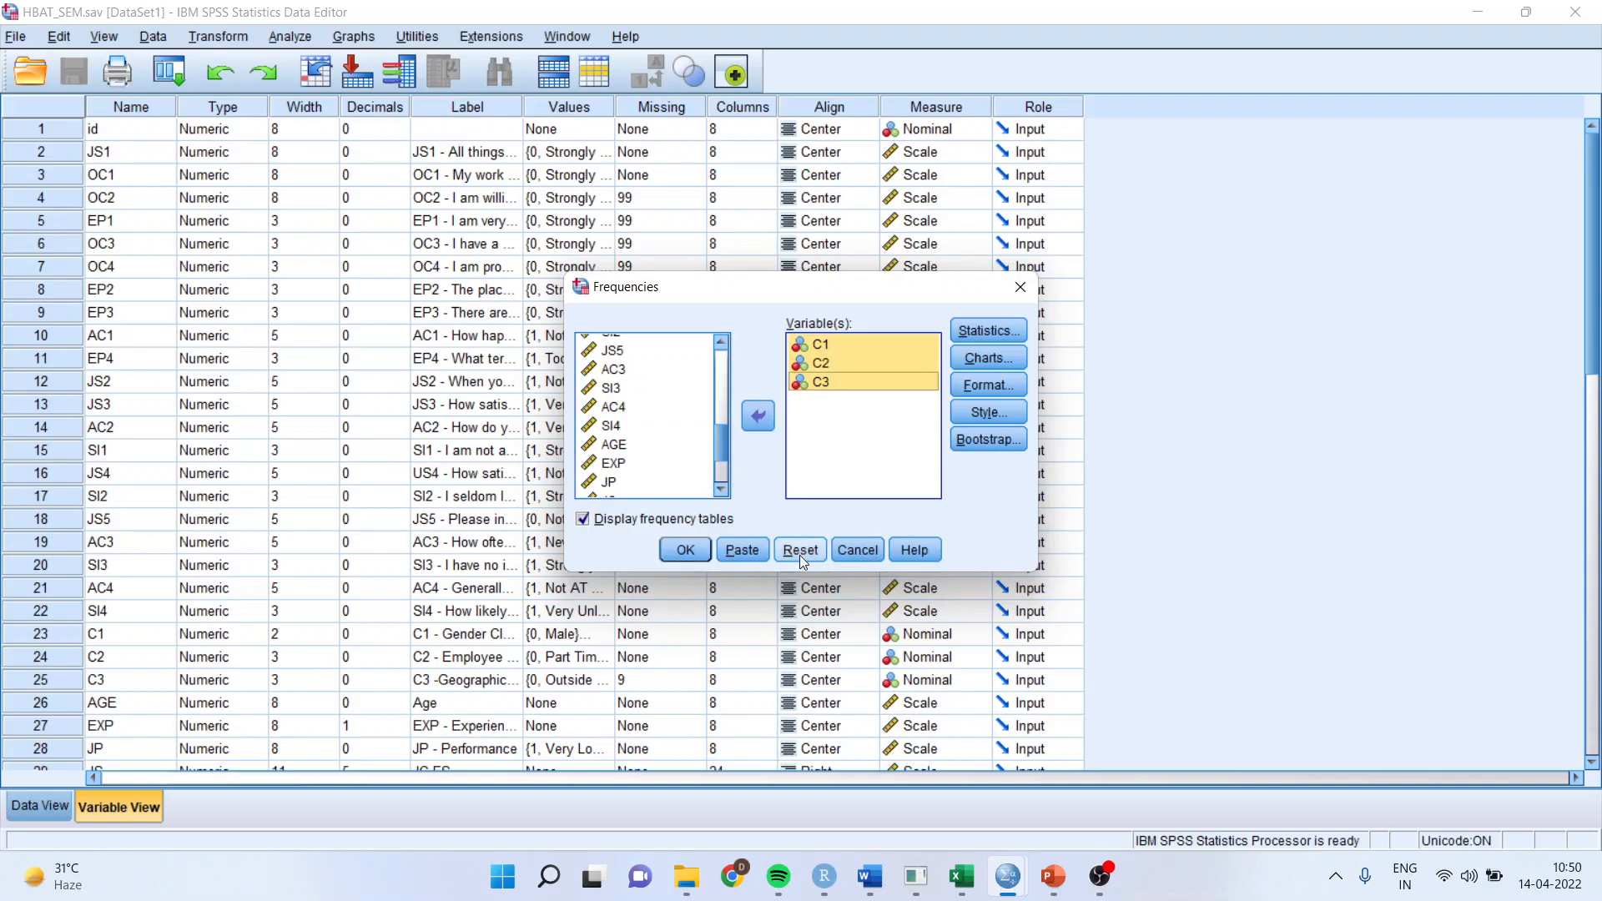
pyautogui.click(686, 550)
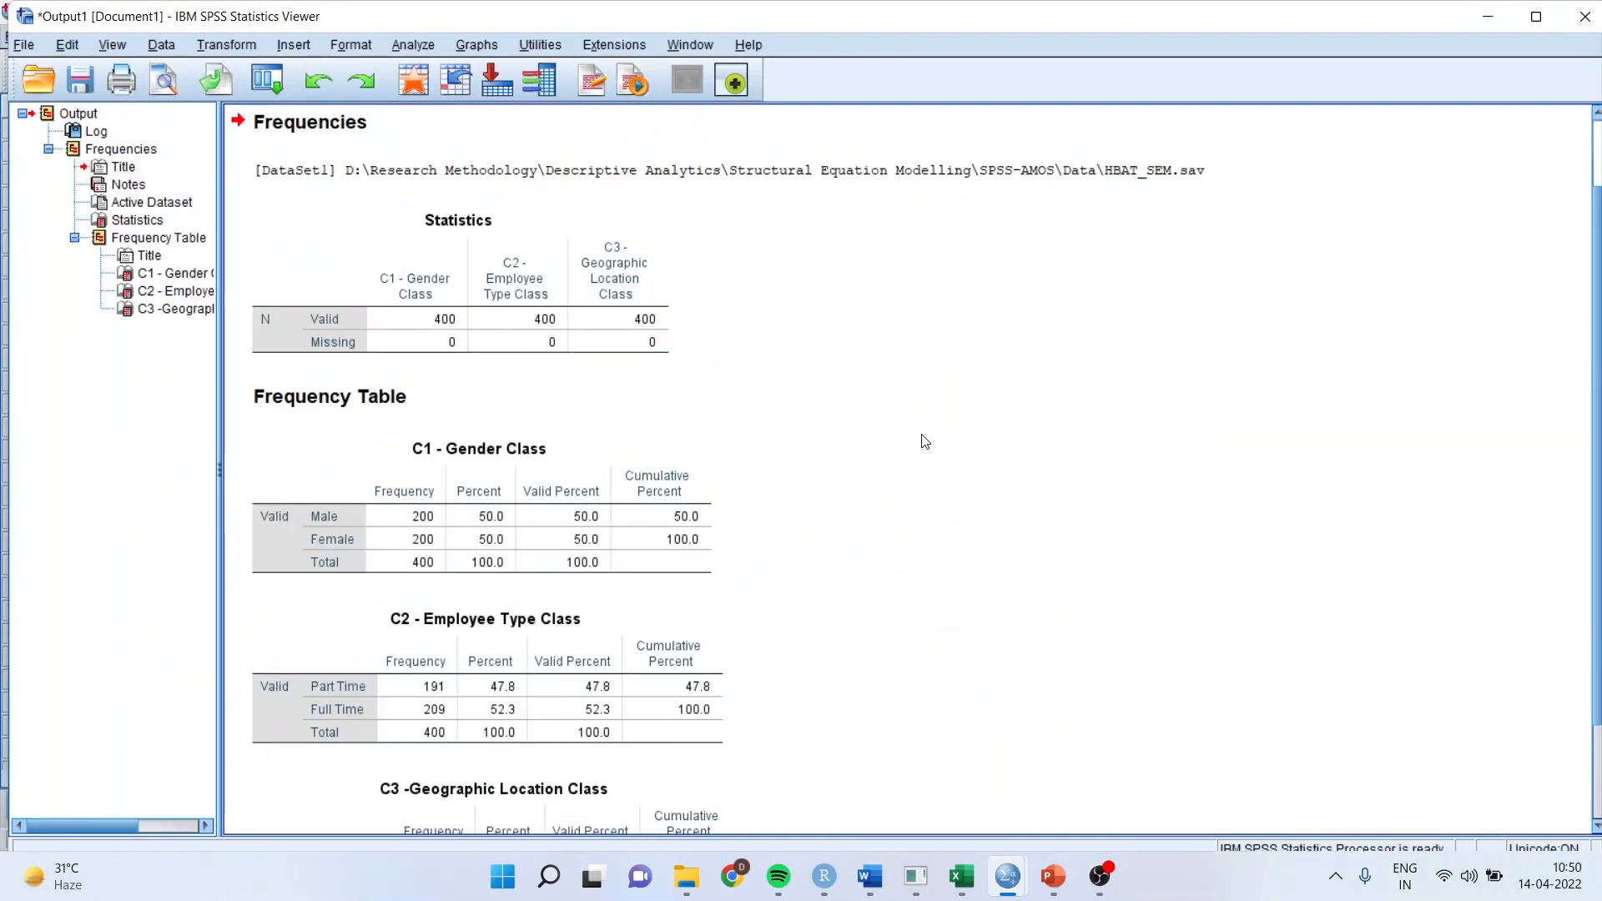
# - Examine the frequency tables for C1 - Gender Class and C2 - Employee Type Class in the output
pyautogui.scroll(-2, 910, 444)
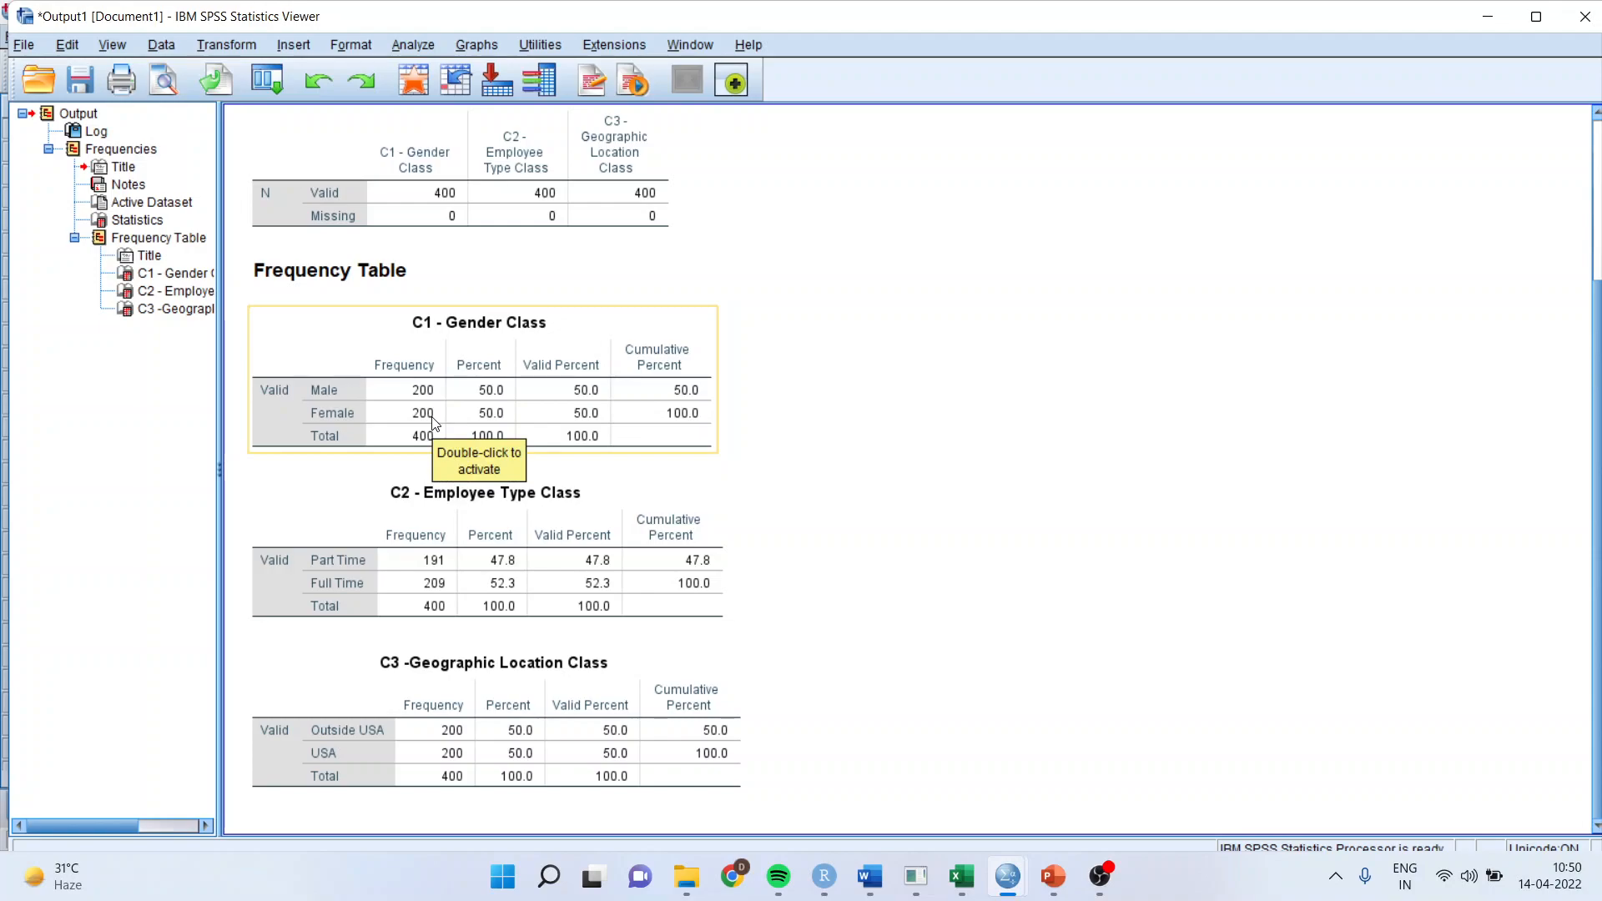
pyautogui.click(373, 345)
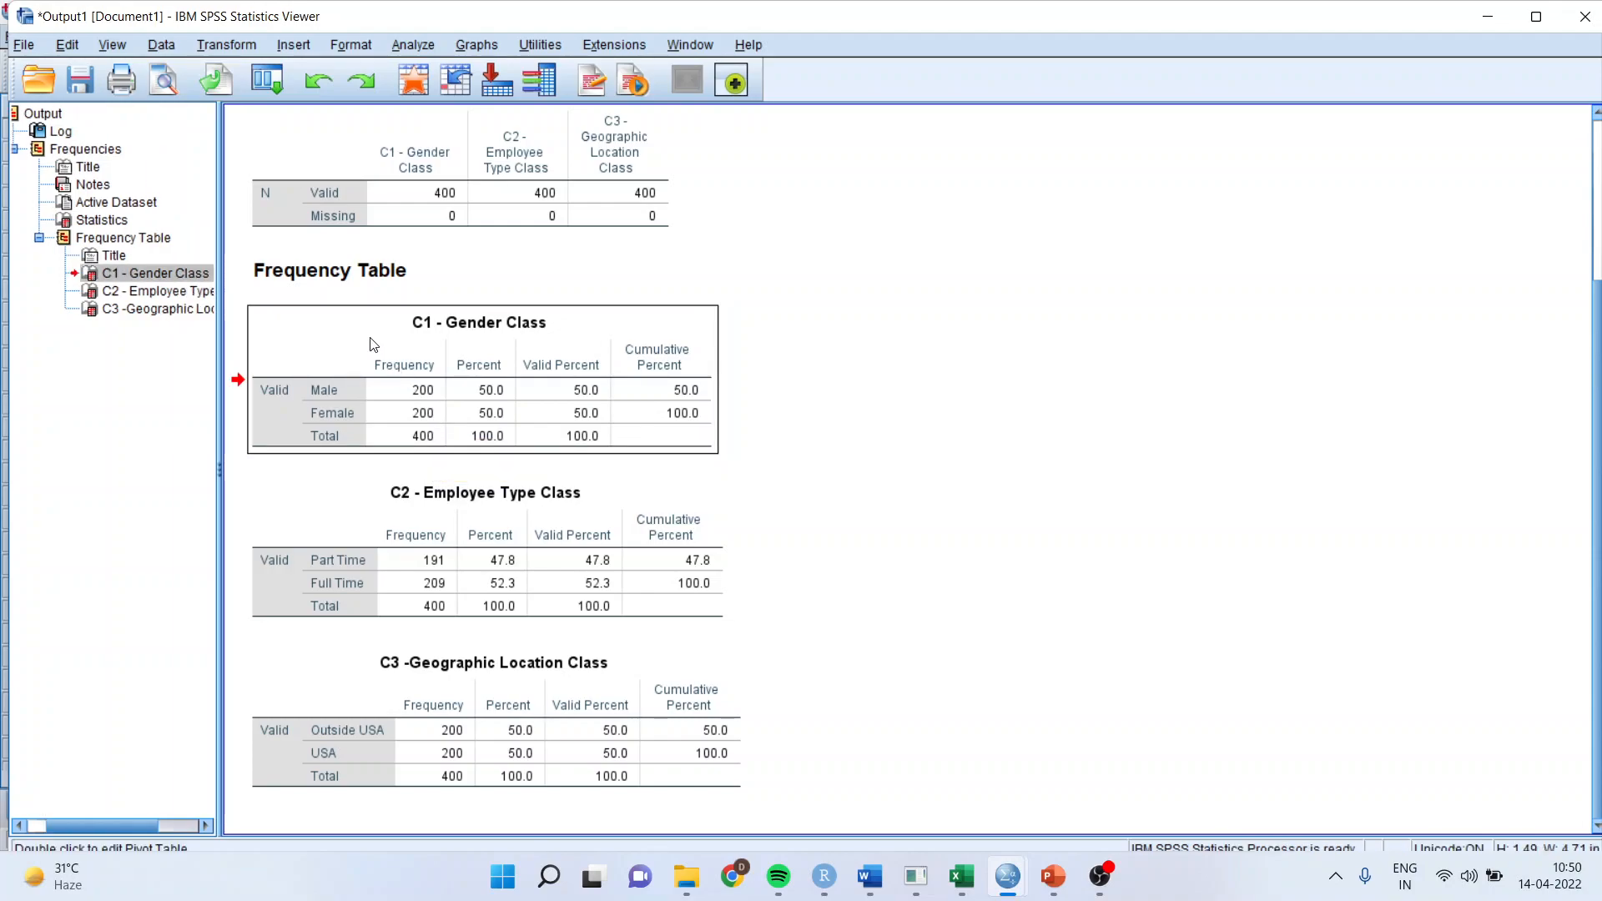
pyautogui.click(378, 505)
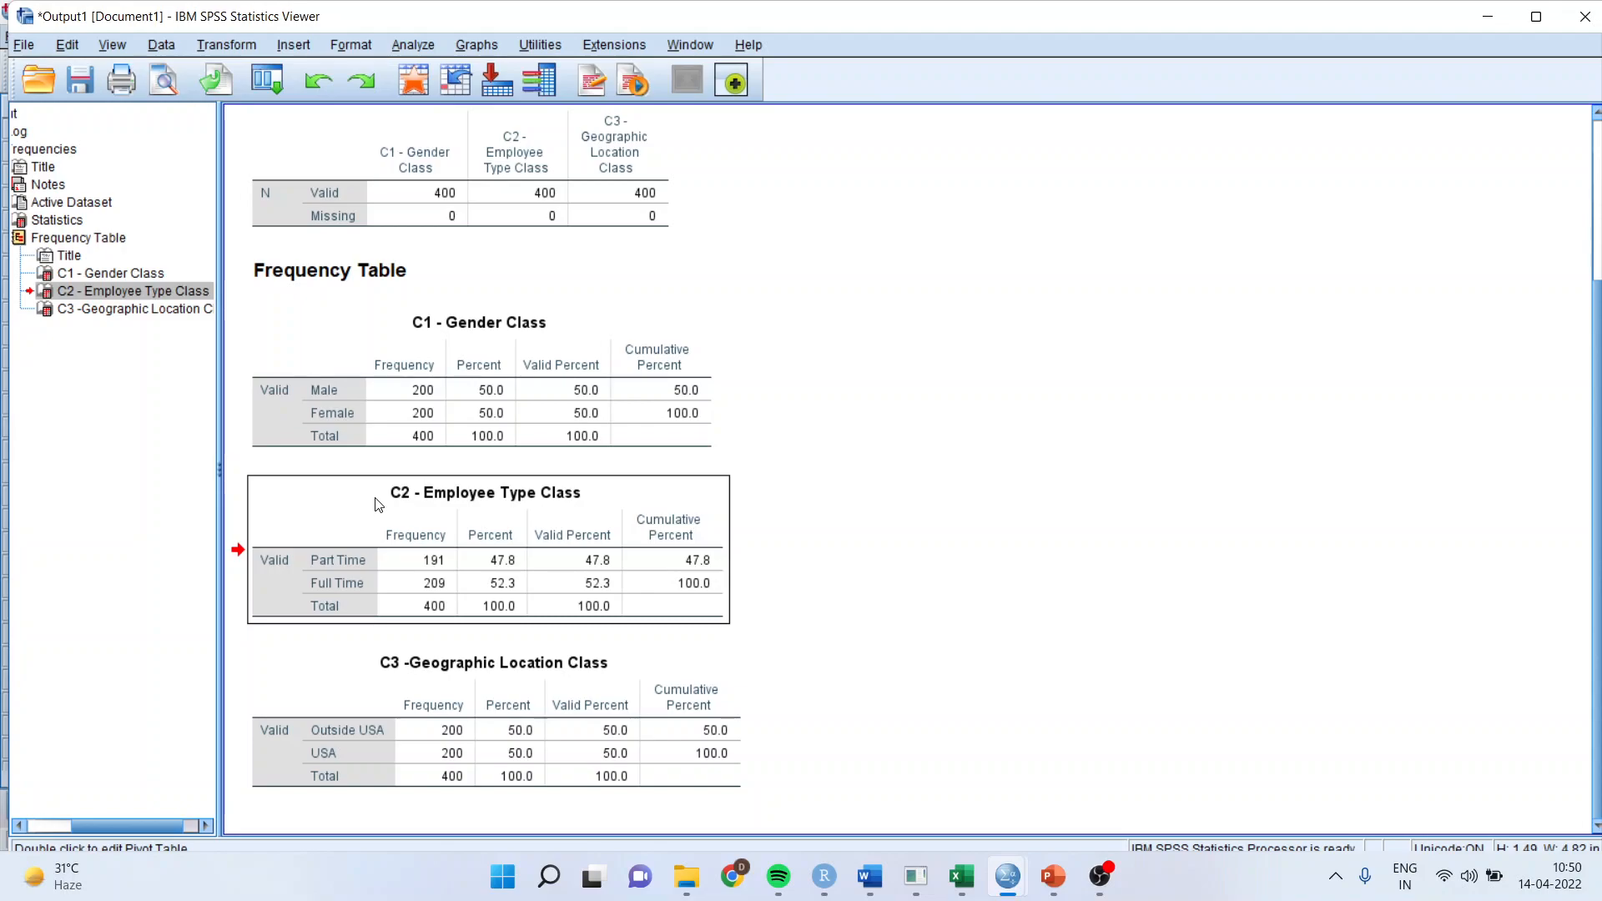
# - Examine the C3 - Geographic Location Class and C2 - Employee Type Class frequency tables, and switch to SmartPLS
pyautogui.click(502, 683)
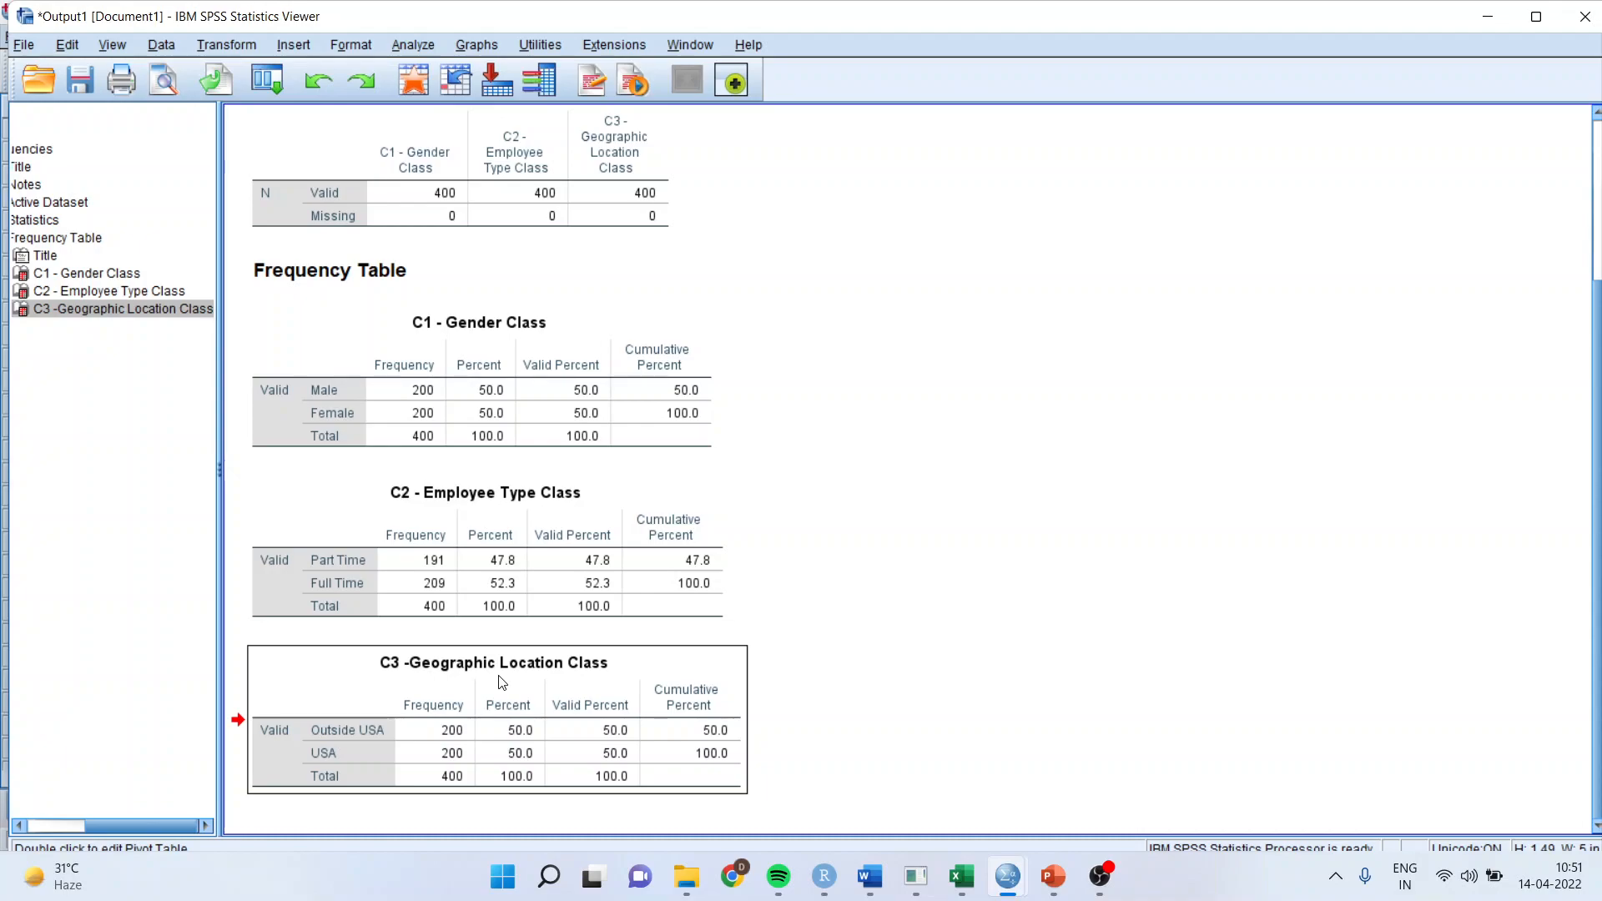
pyautogui.click(508, 494)
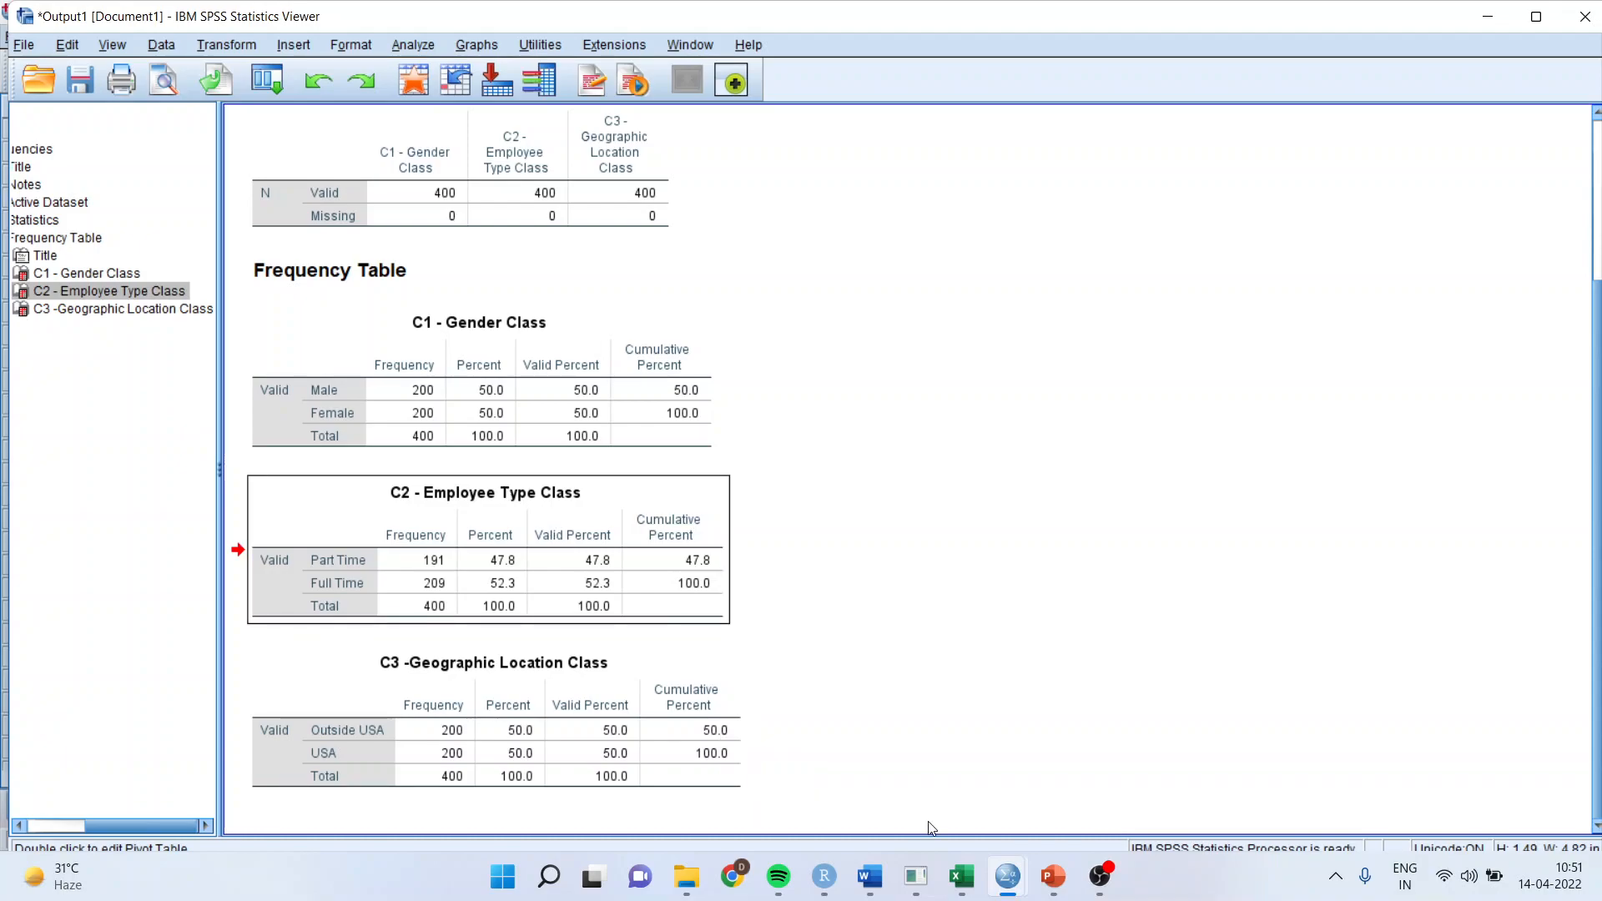
pyautogui.moveTo(916, 877)
pyautogui.click(955, 807)
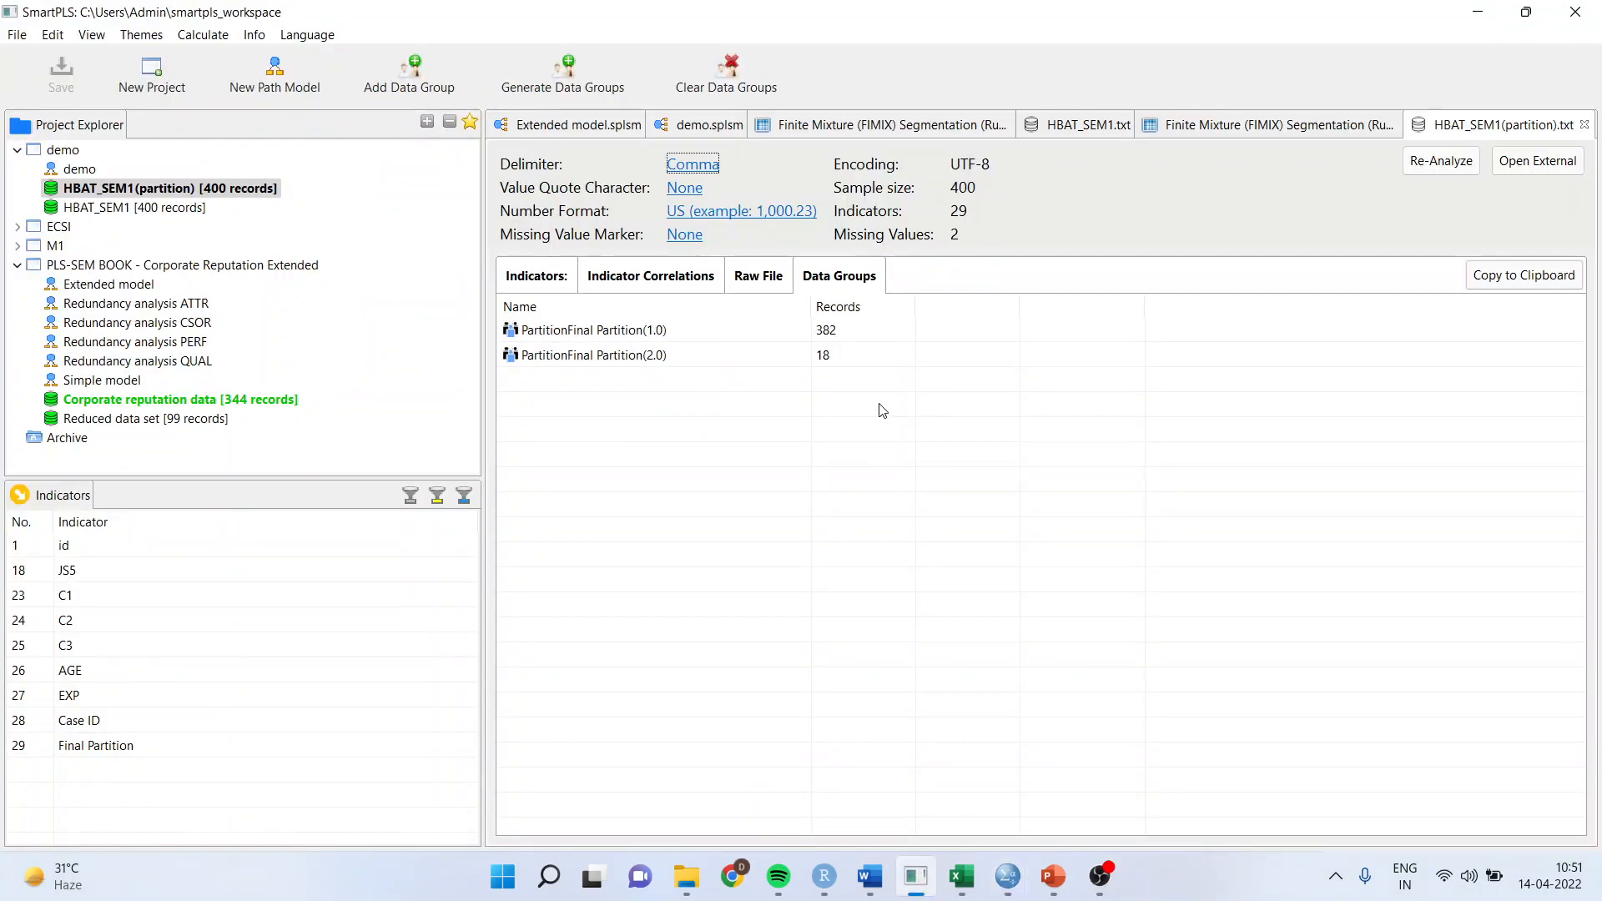
# - Generate data groups for HBAT_SEM1(partition) with the name prefix Employee Class and C2 as the first group column
pyautogui.click(793, 330)
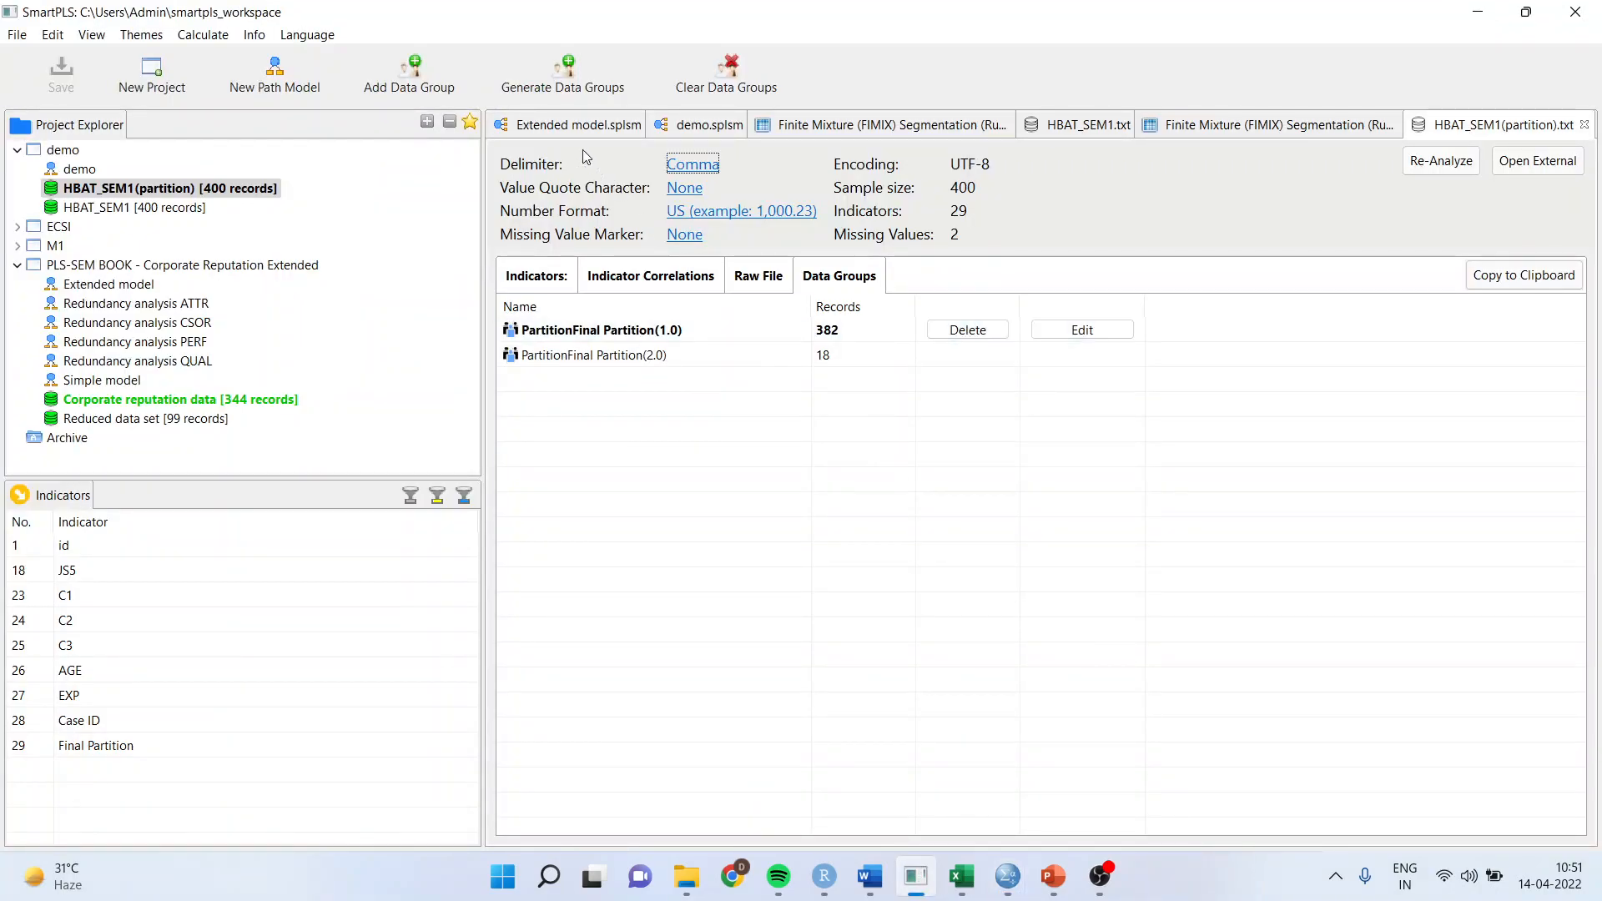
pyautogui.click(562, 90)
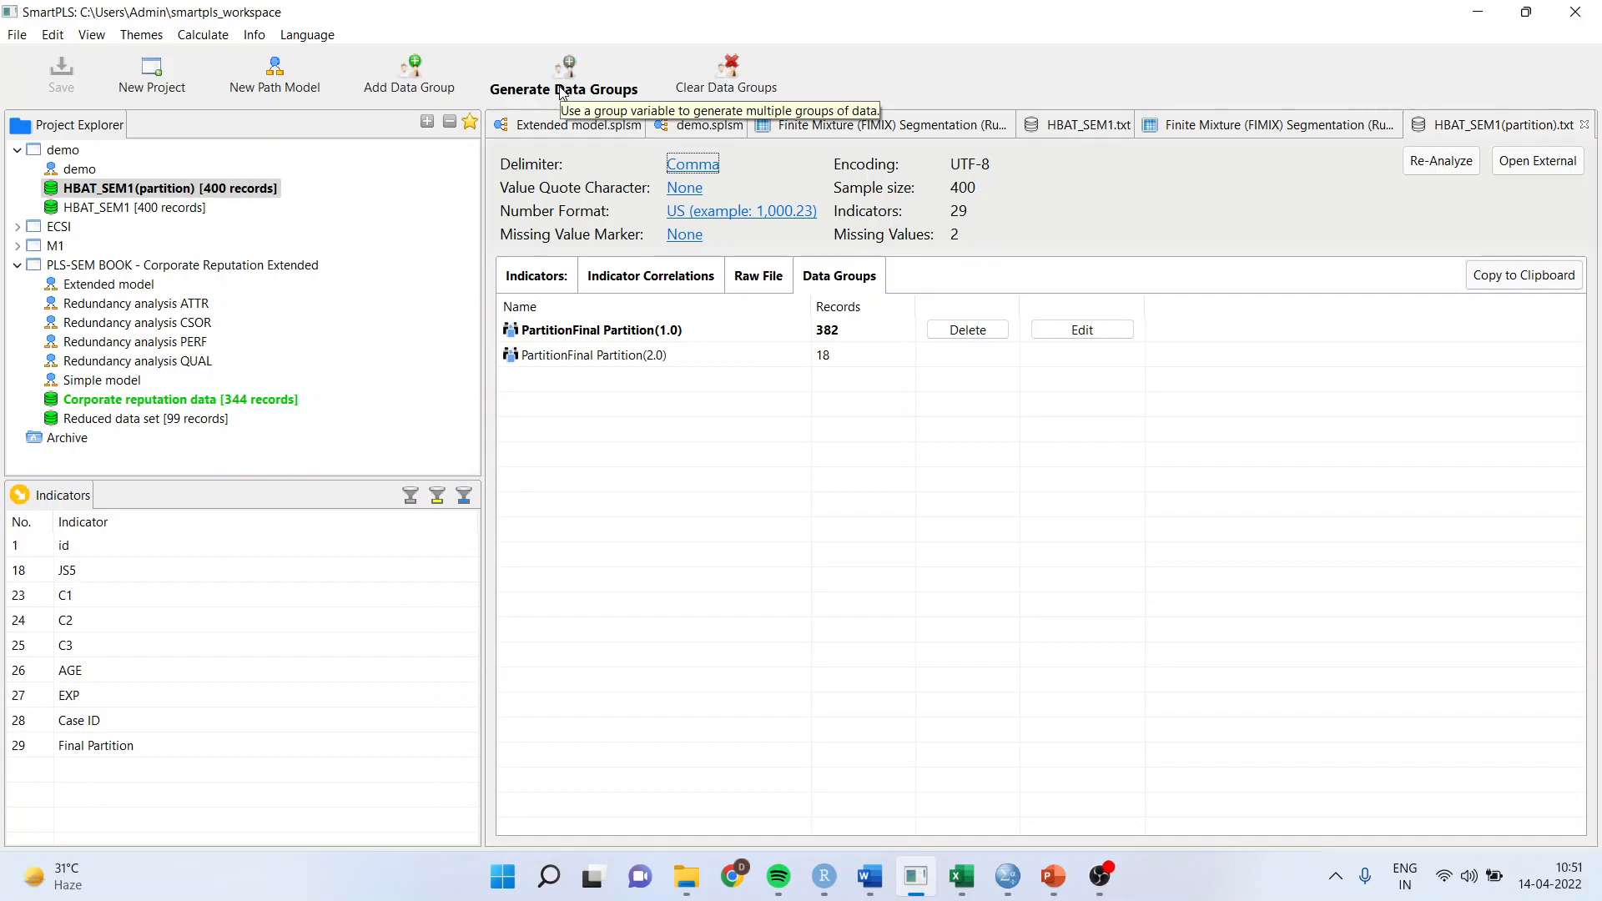
pyautogui.moveTo(305, 85); pyautogui.dragTo(258, 85)
pyautogui.write('E')
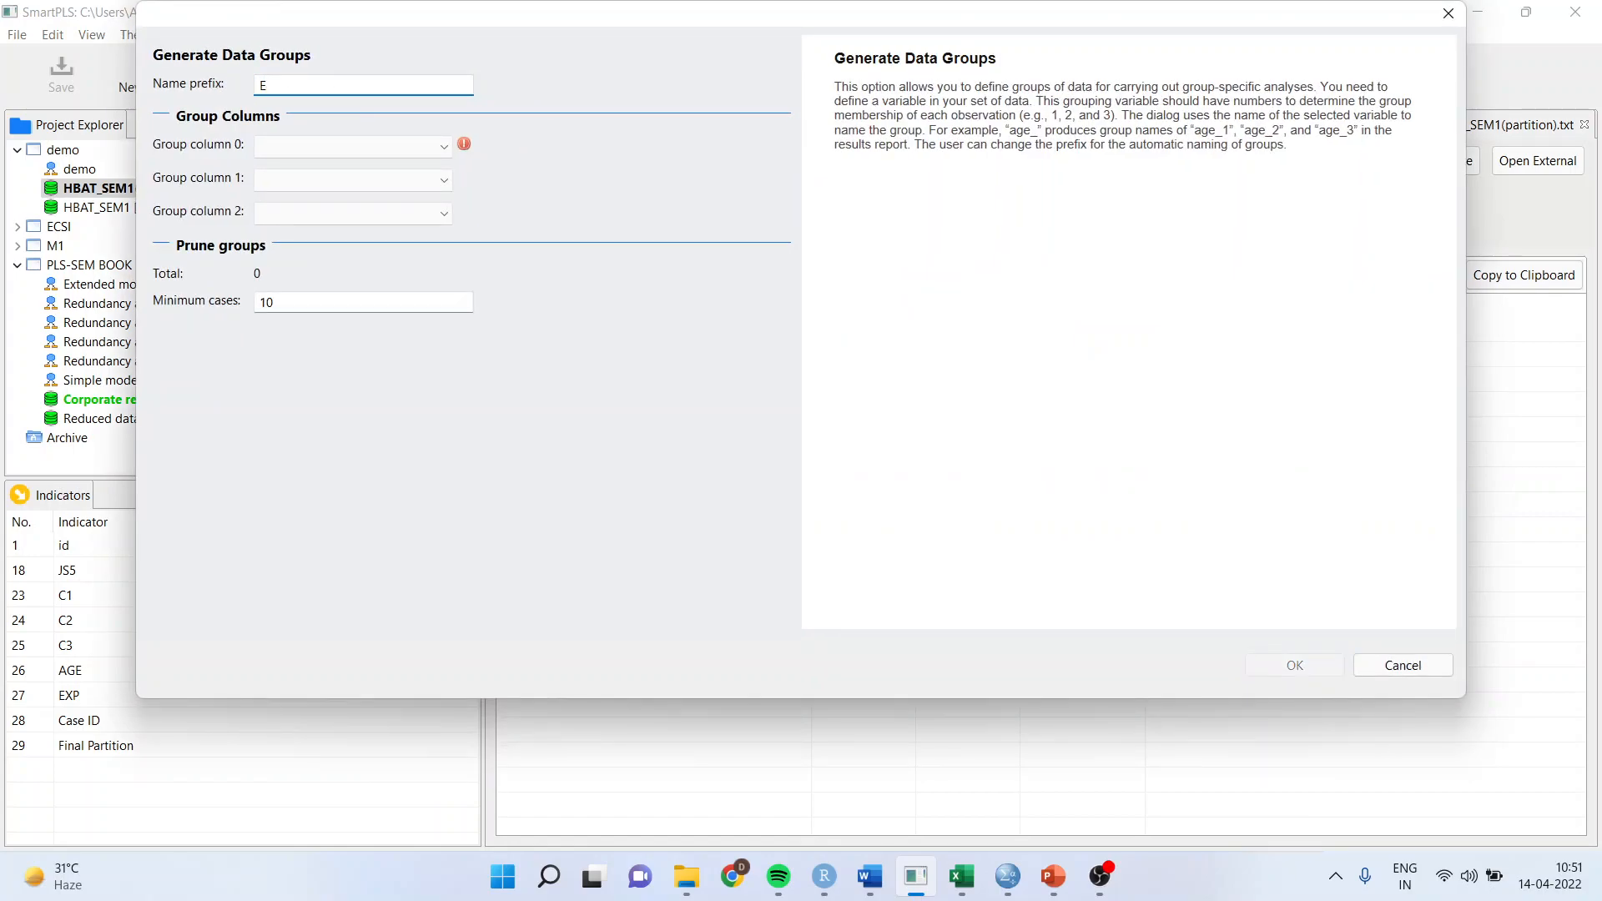
pyautogui.write('mployee Class')
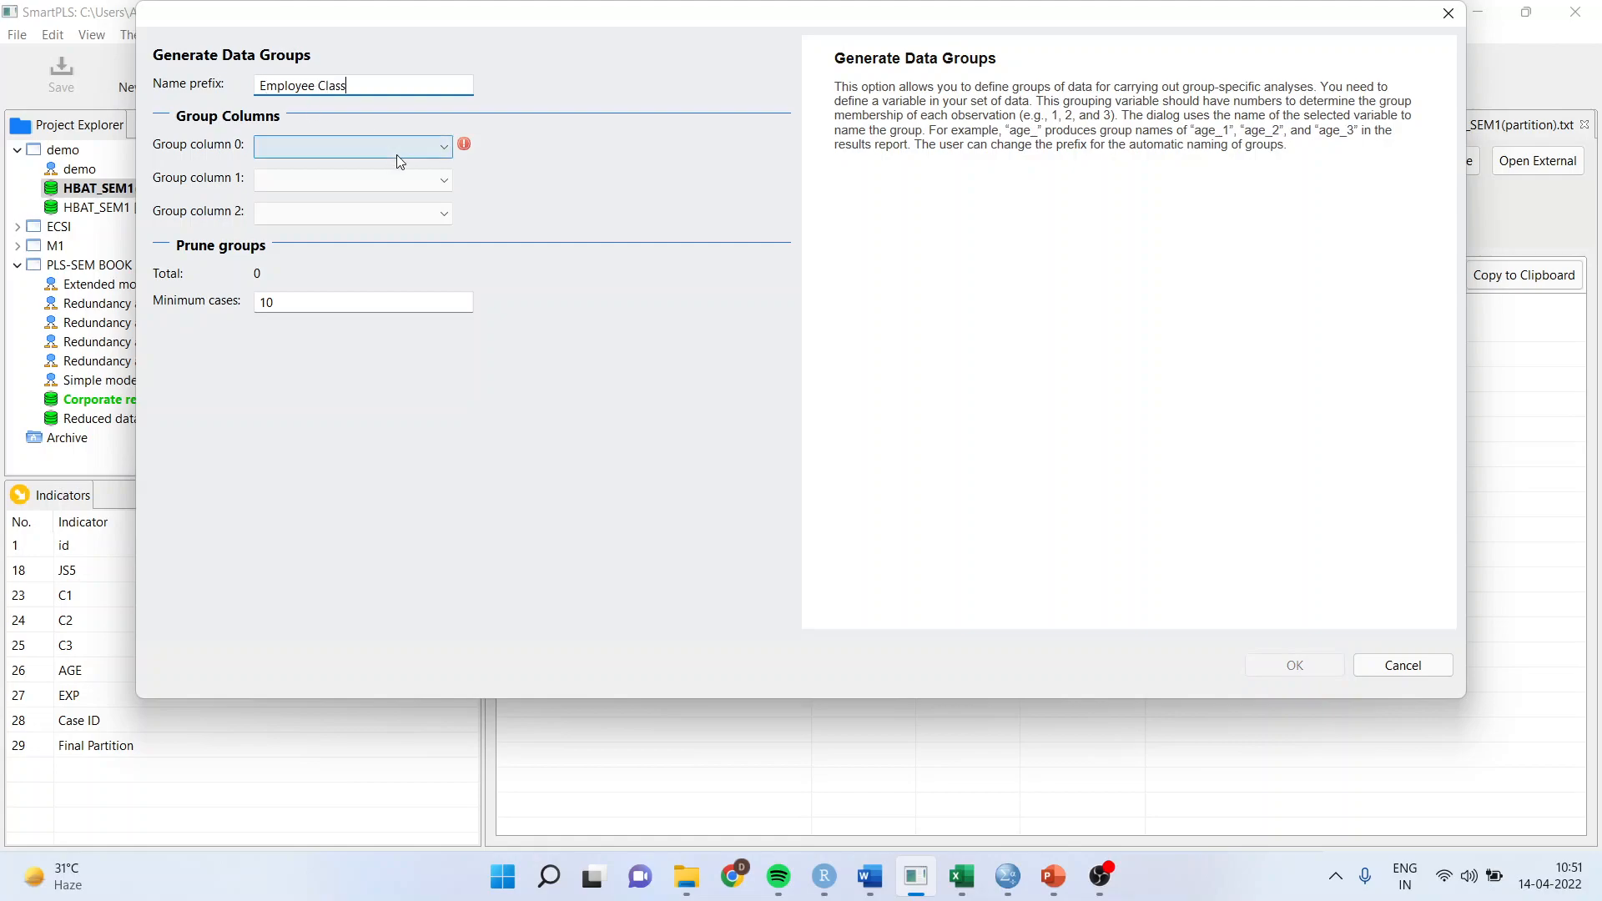
pyautogui.click(445, 148)
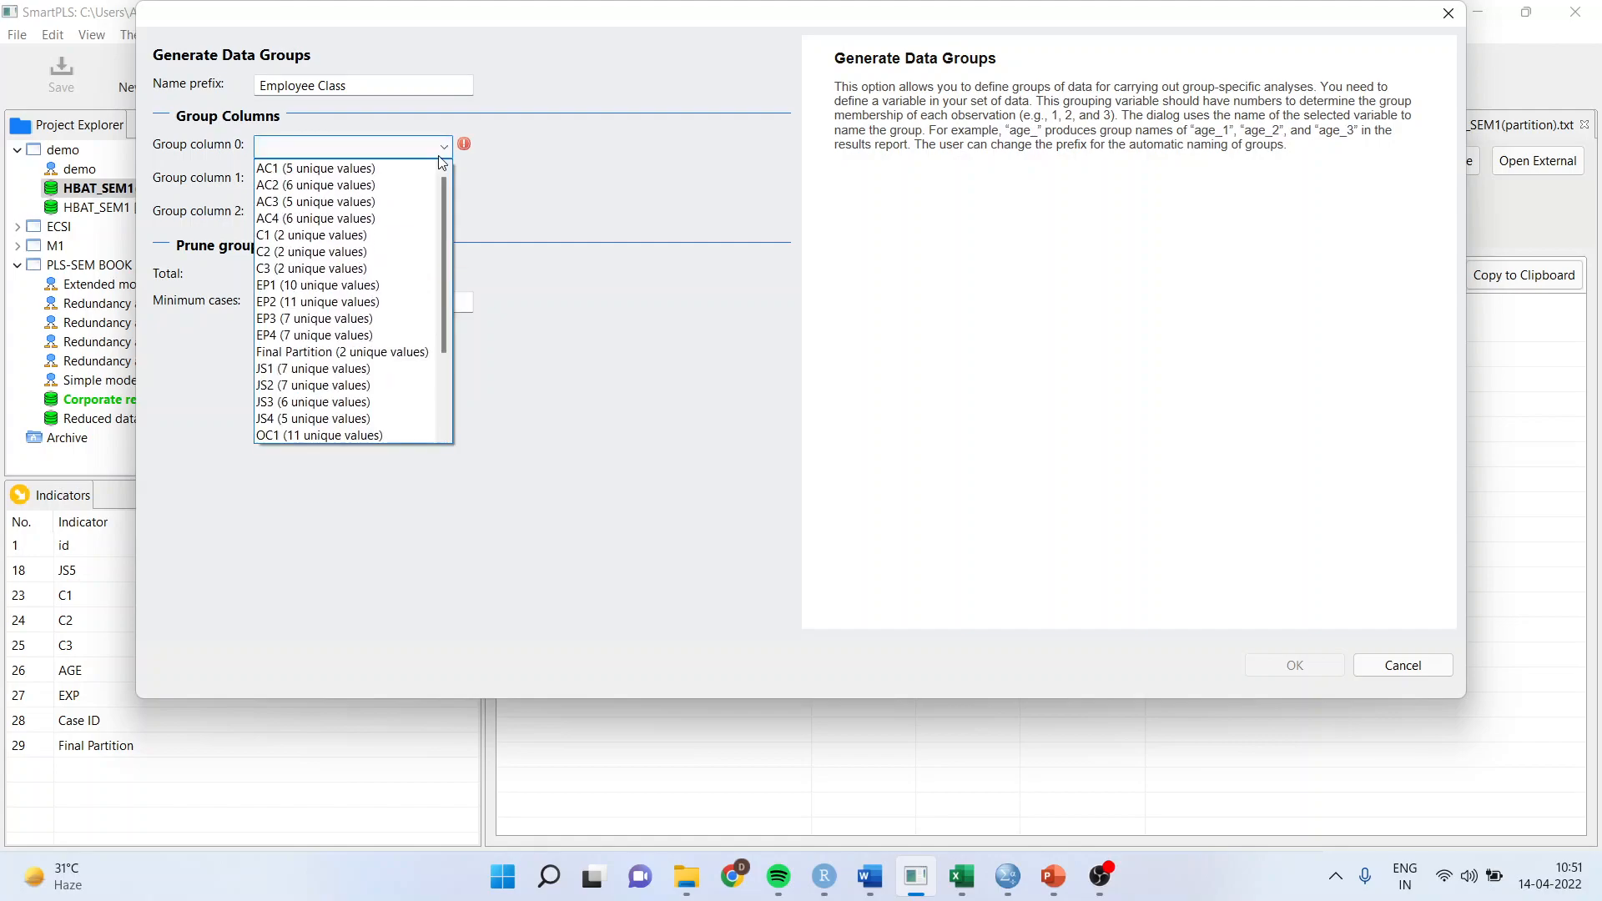
pyautogui.click(392, 251)
pyautogui.click(1296, 667)
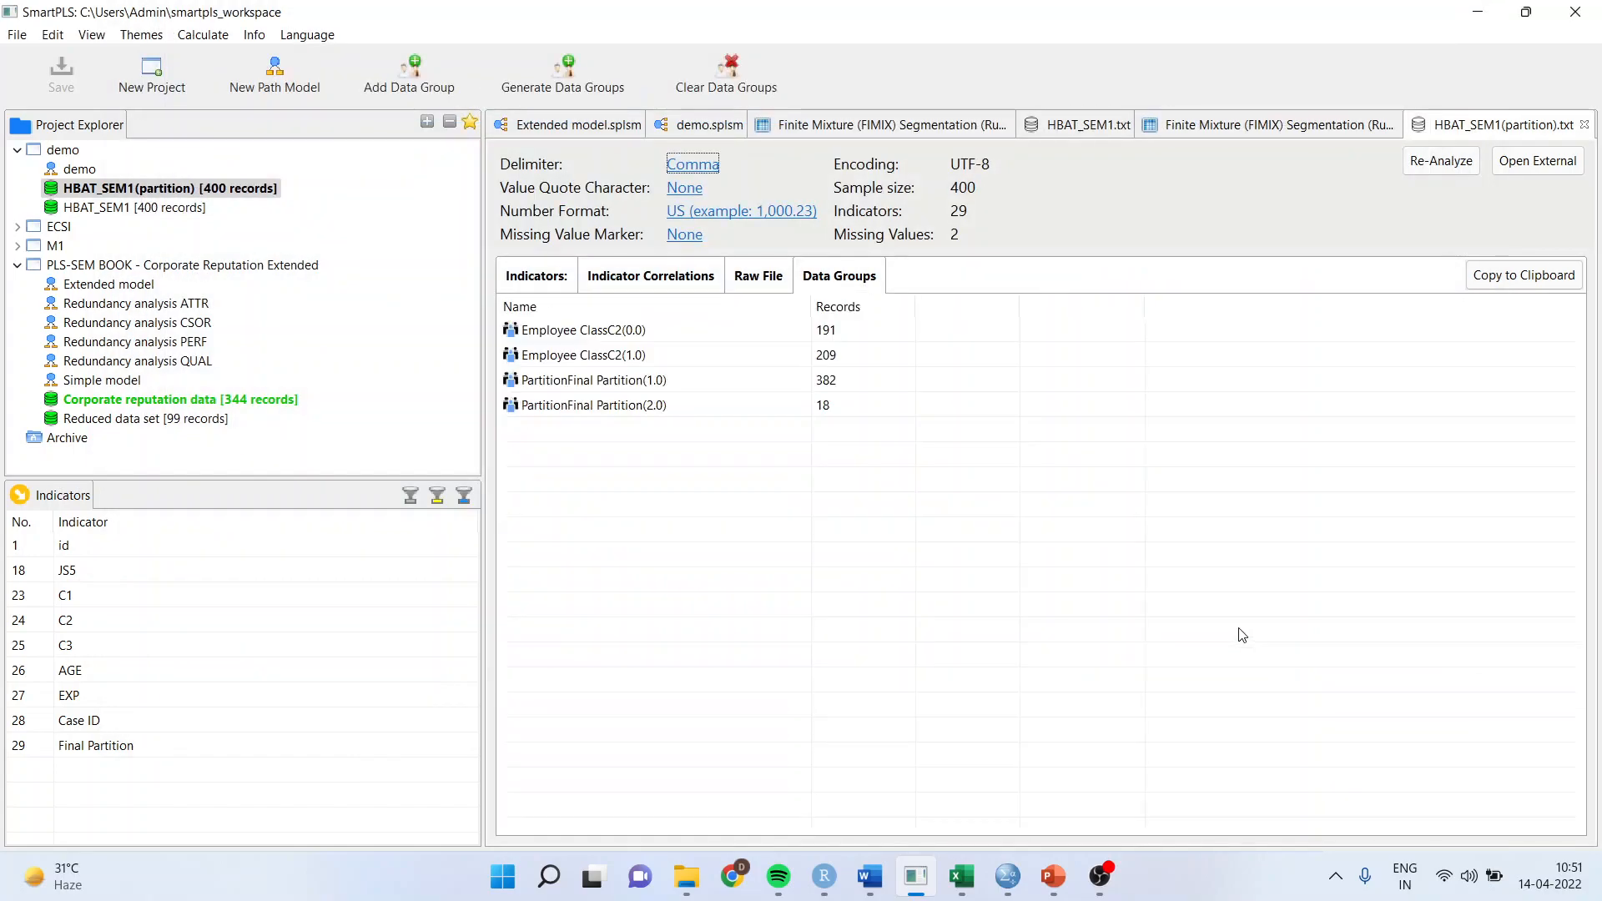
# - Check the value labels of variable C2 in the SPSS dataset and return to the SmartPLS data groups
pyautogui.moveTo(694, 386)
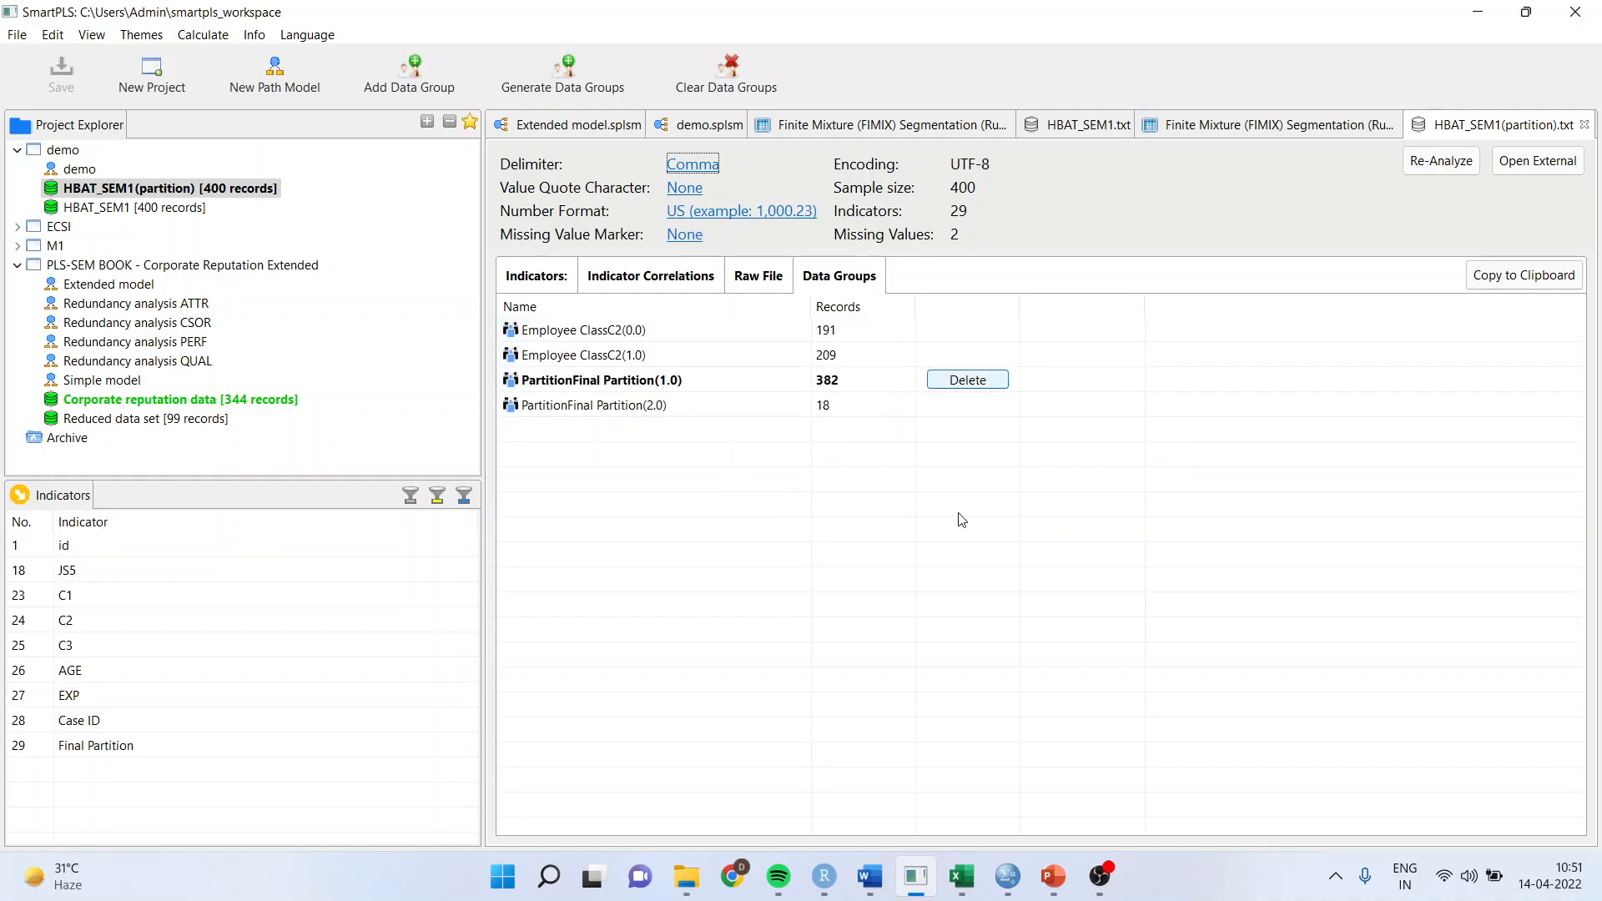
pyautogui.moveTo(1008, 877)
pyautogui.click(1076, 801)
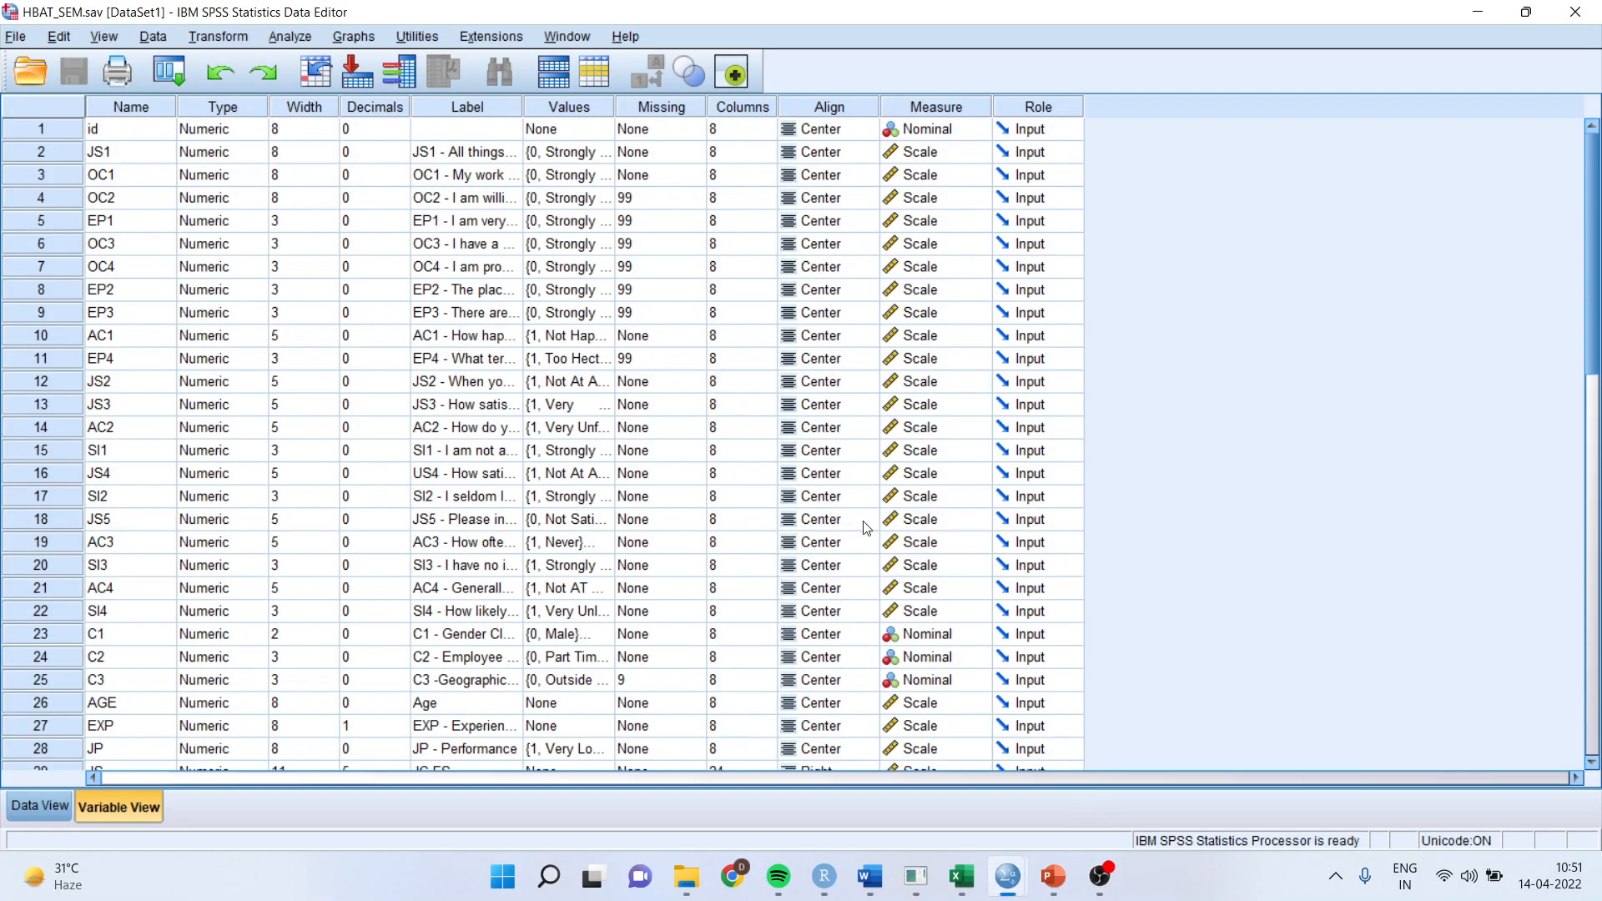
pyautogui.click(593, 659)
pyautogui.click(607, 659)
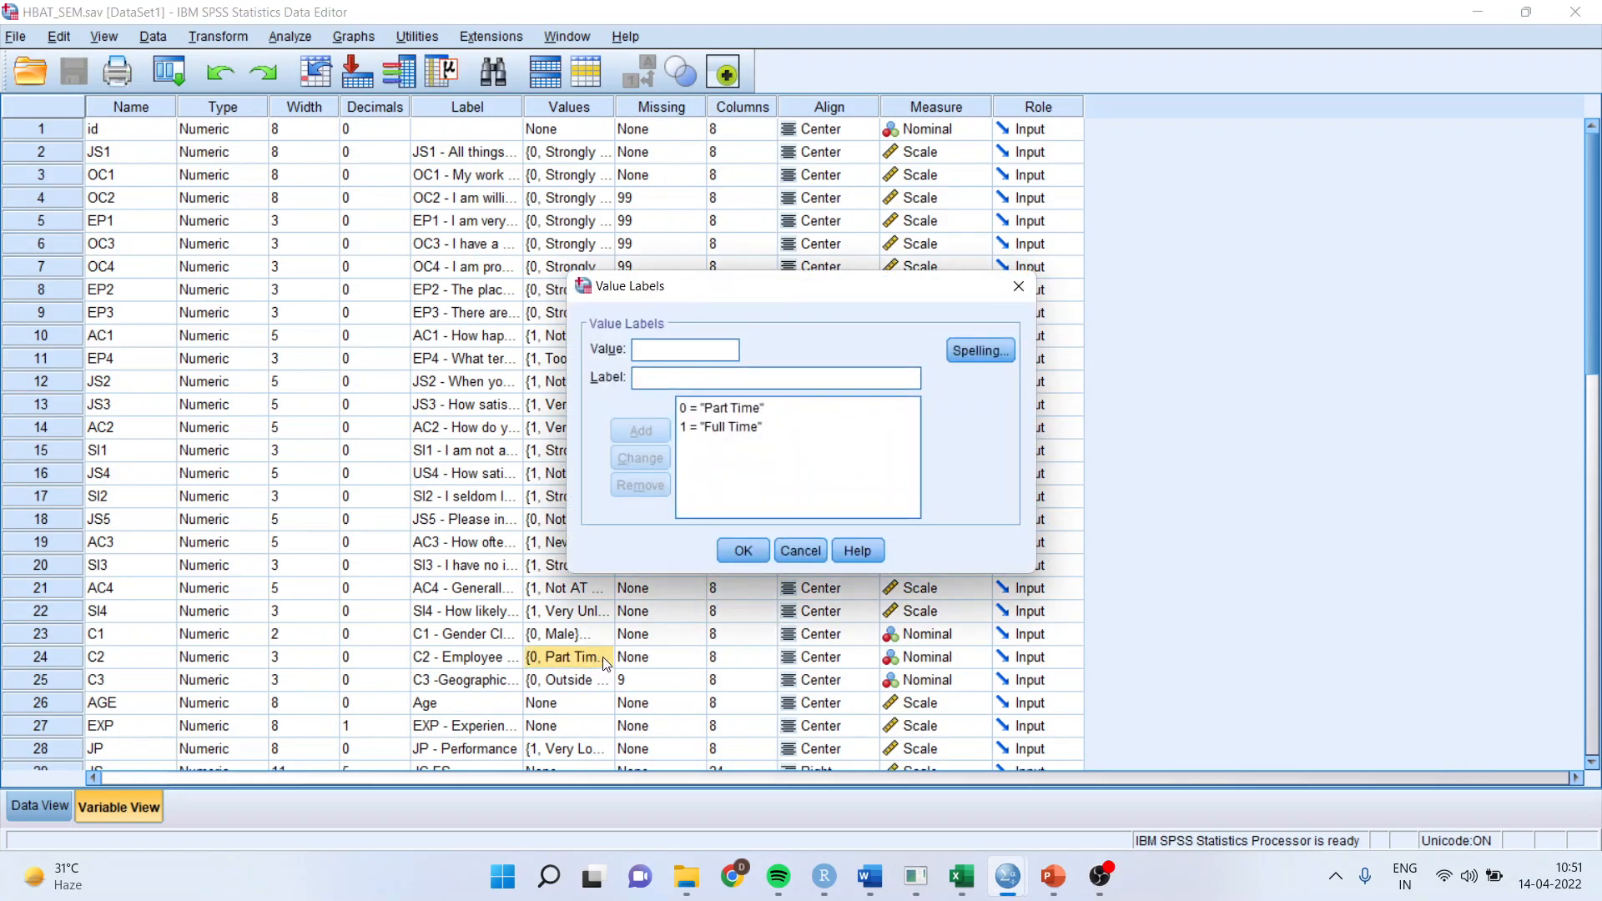
pyautogui.click(808, 553)
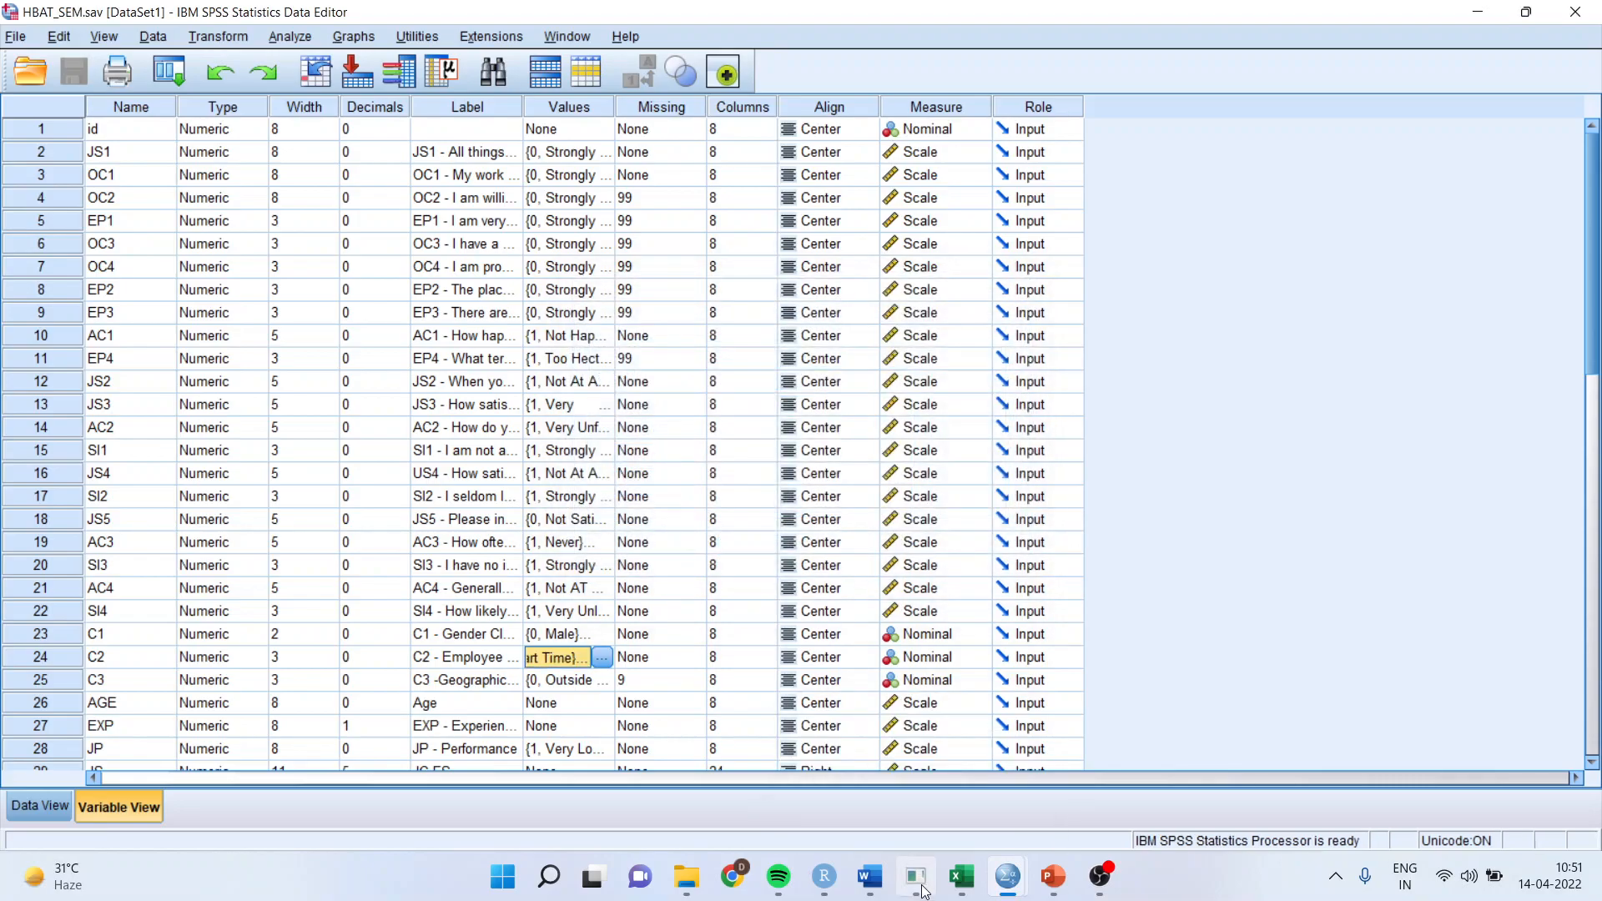
pyautogui.click(915, 877)
pyautogui.moveTo(898, 357)
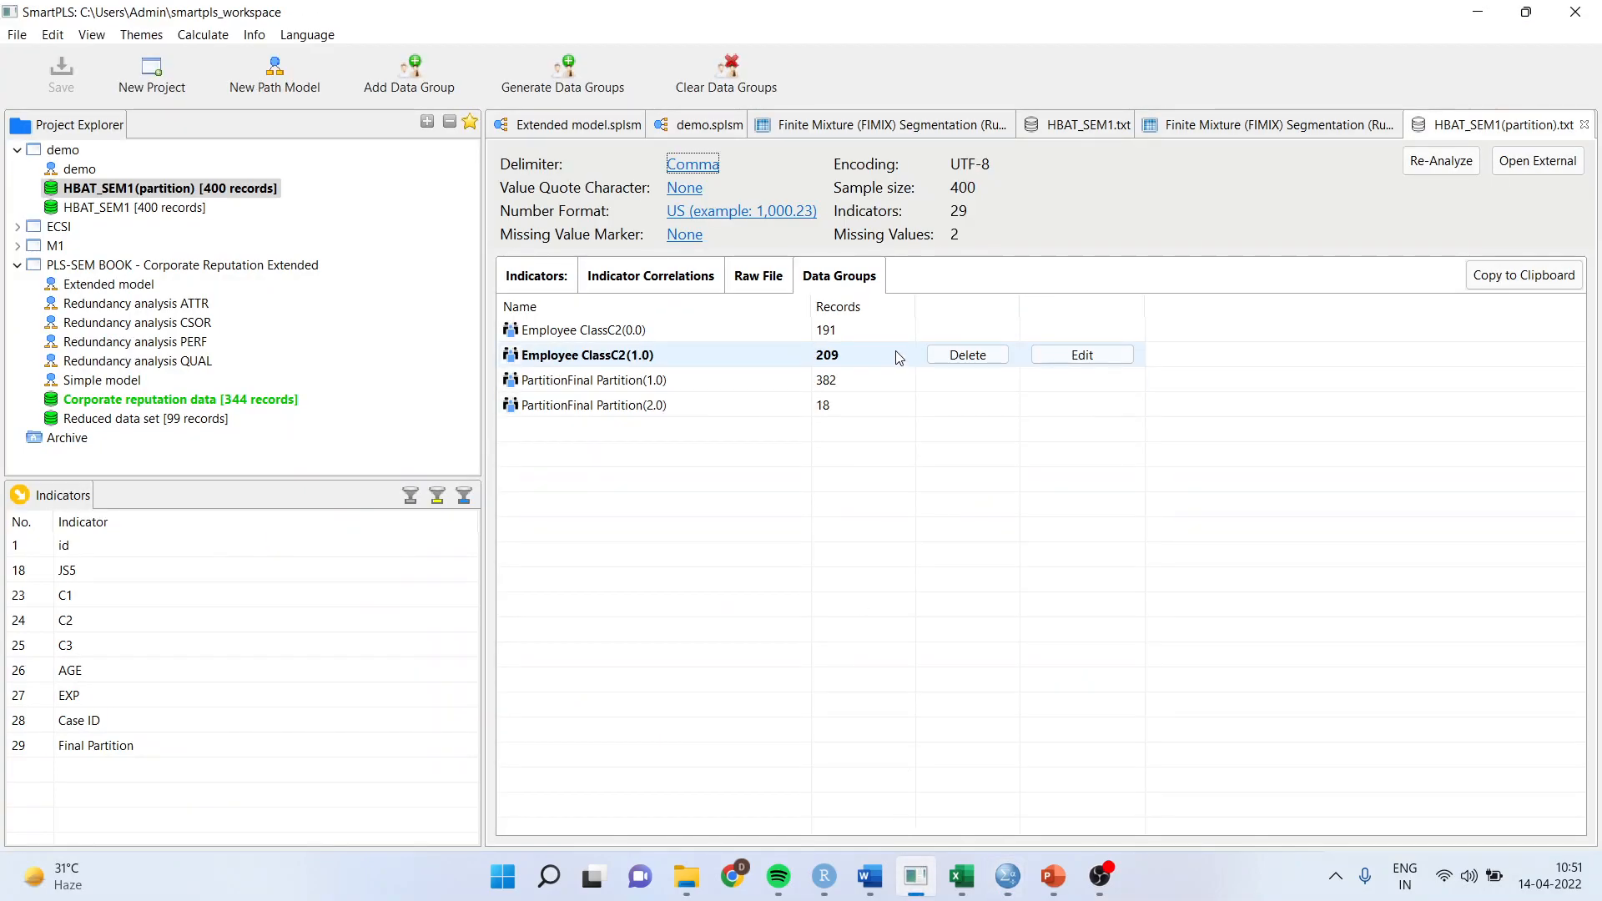
# - Rename the data group Employee ClassC2(0.0) as Part Time
pyautogui.moveTo(1055, 334)
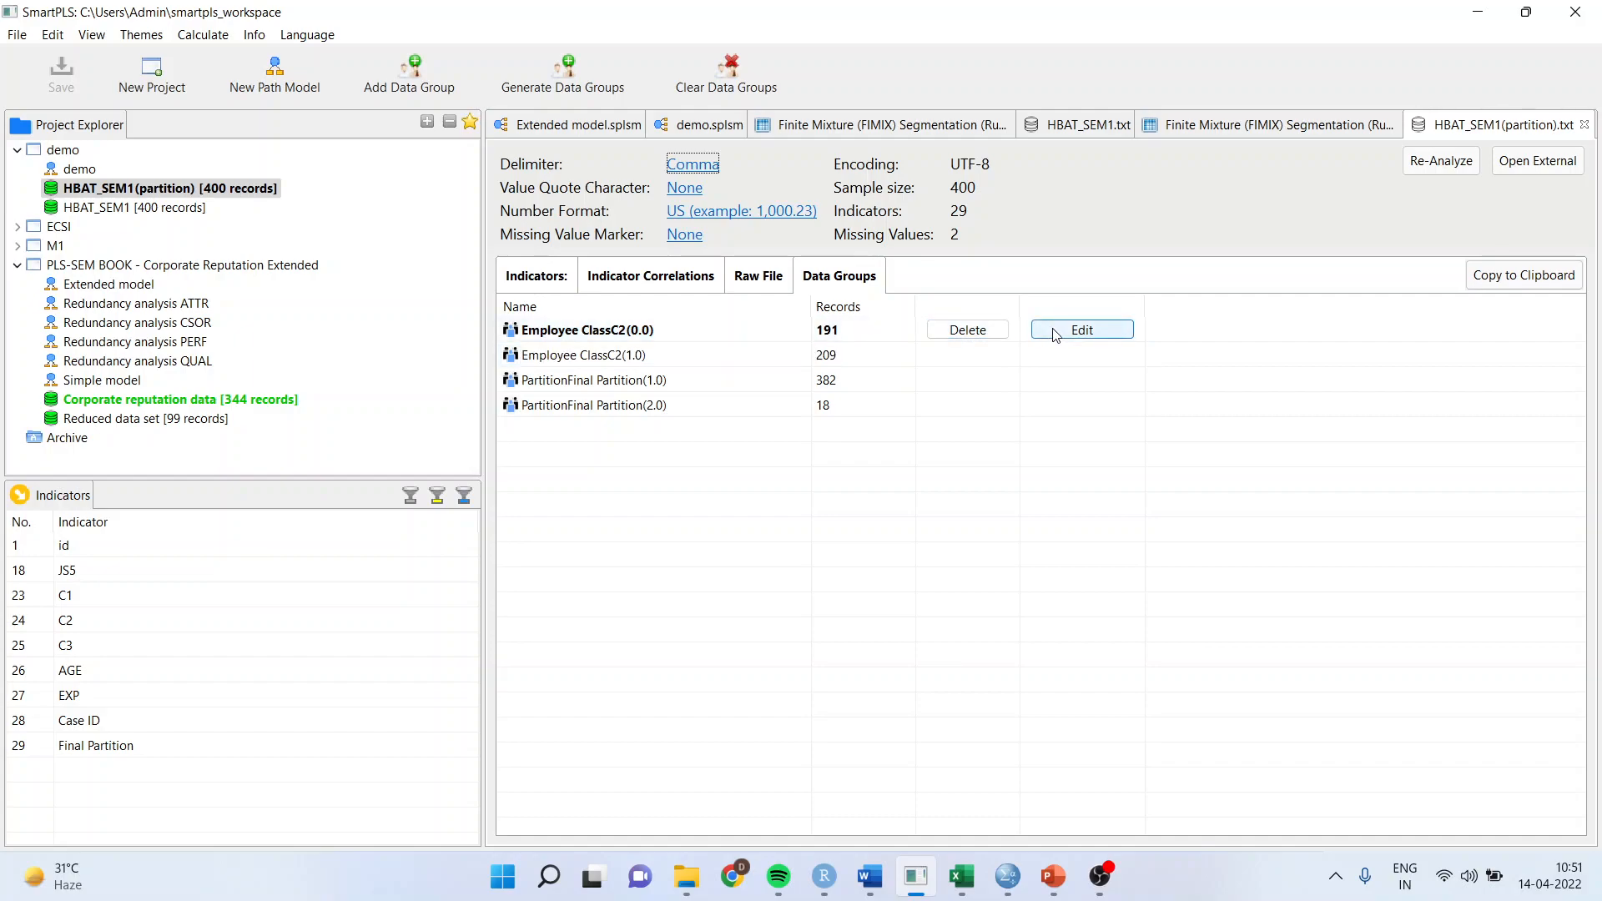
pyautogui.click(1056, 332)
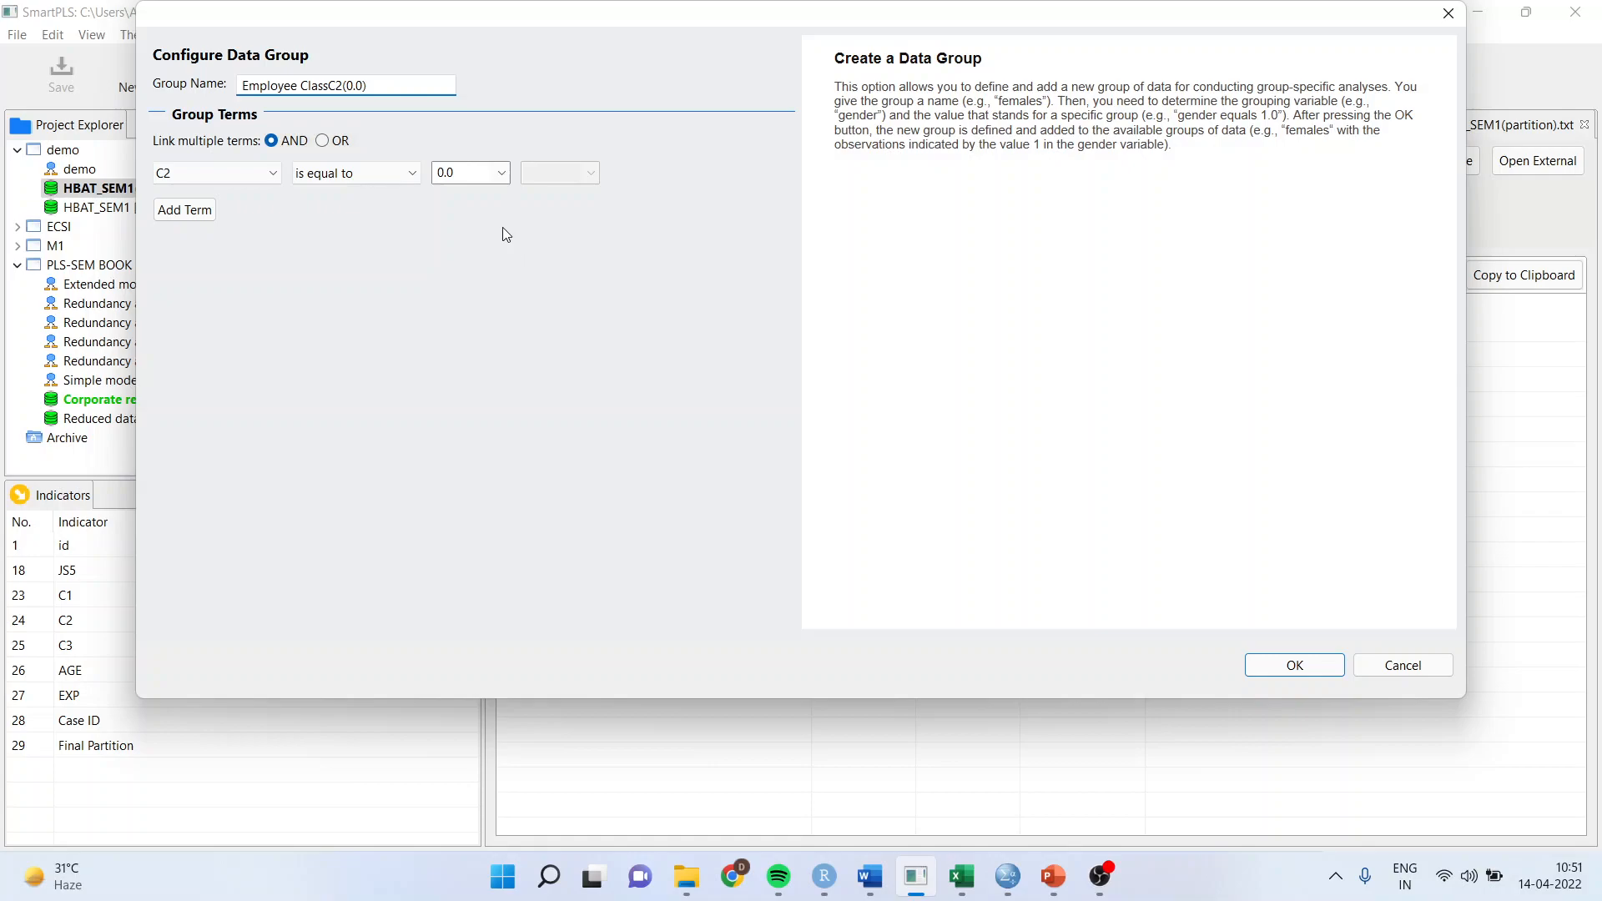
pyautogui.moveTo(371, 86); pyautogui.dragTo(243, 86)
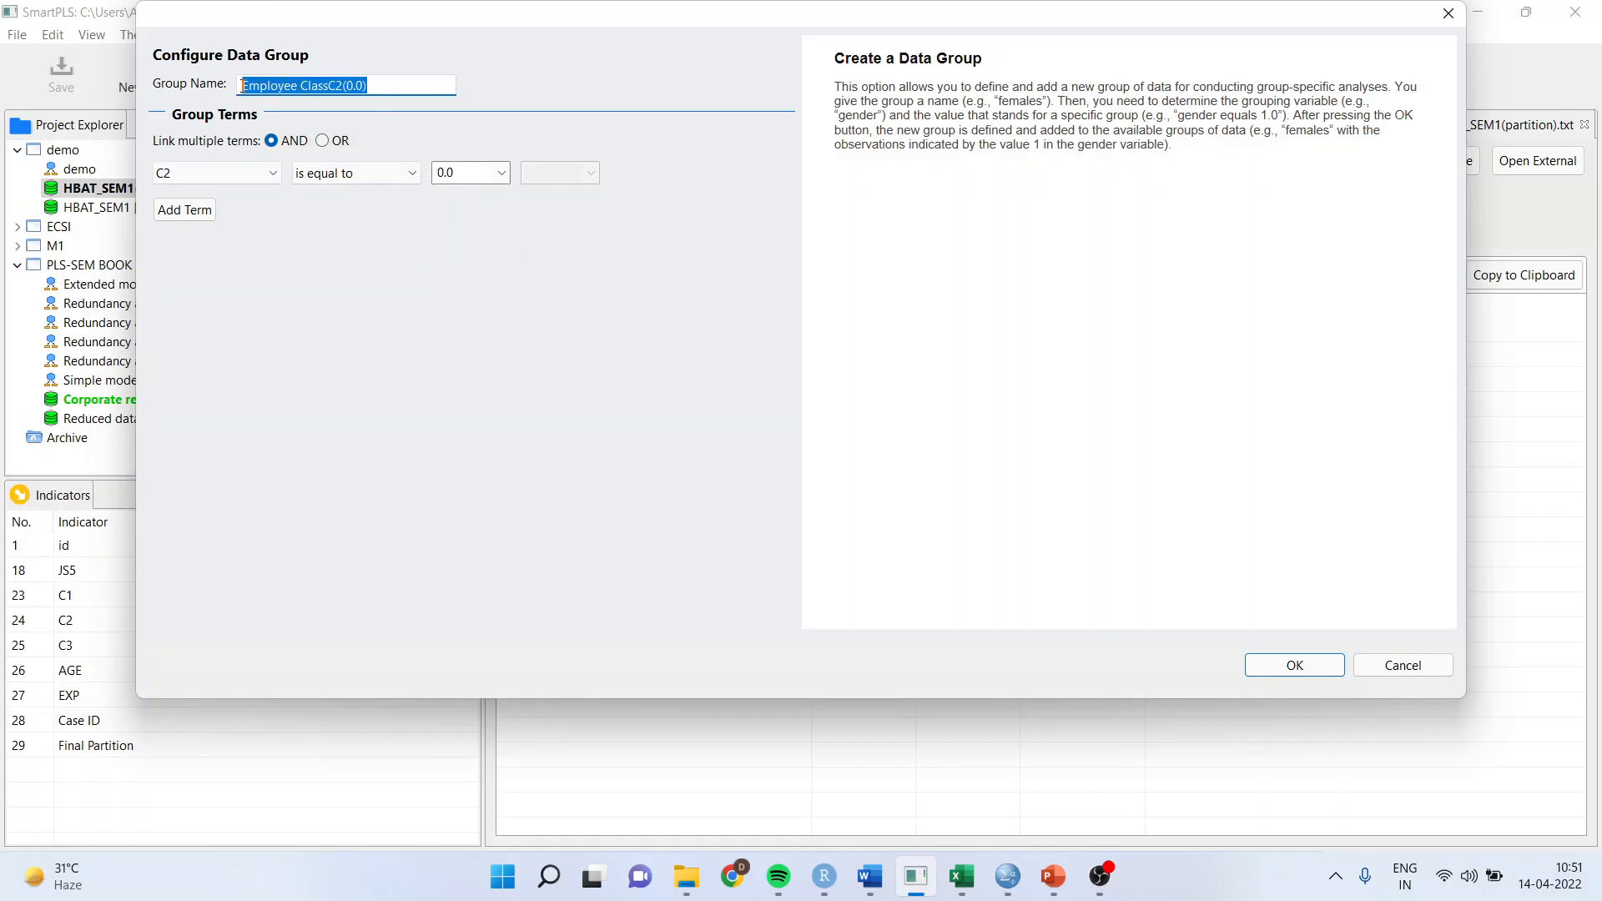
pyautogui.write('Part')
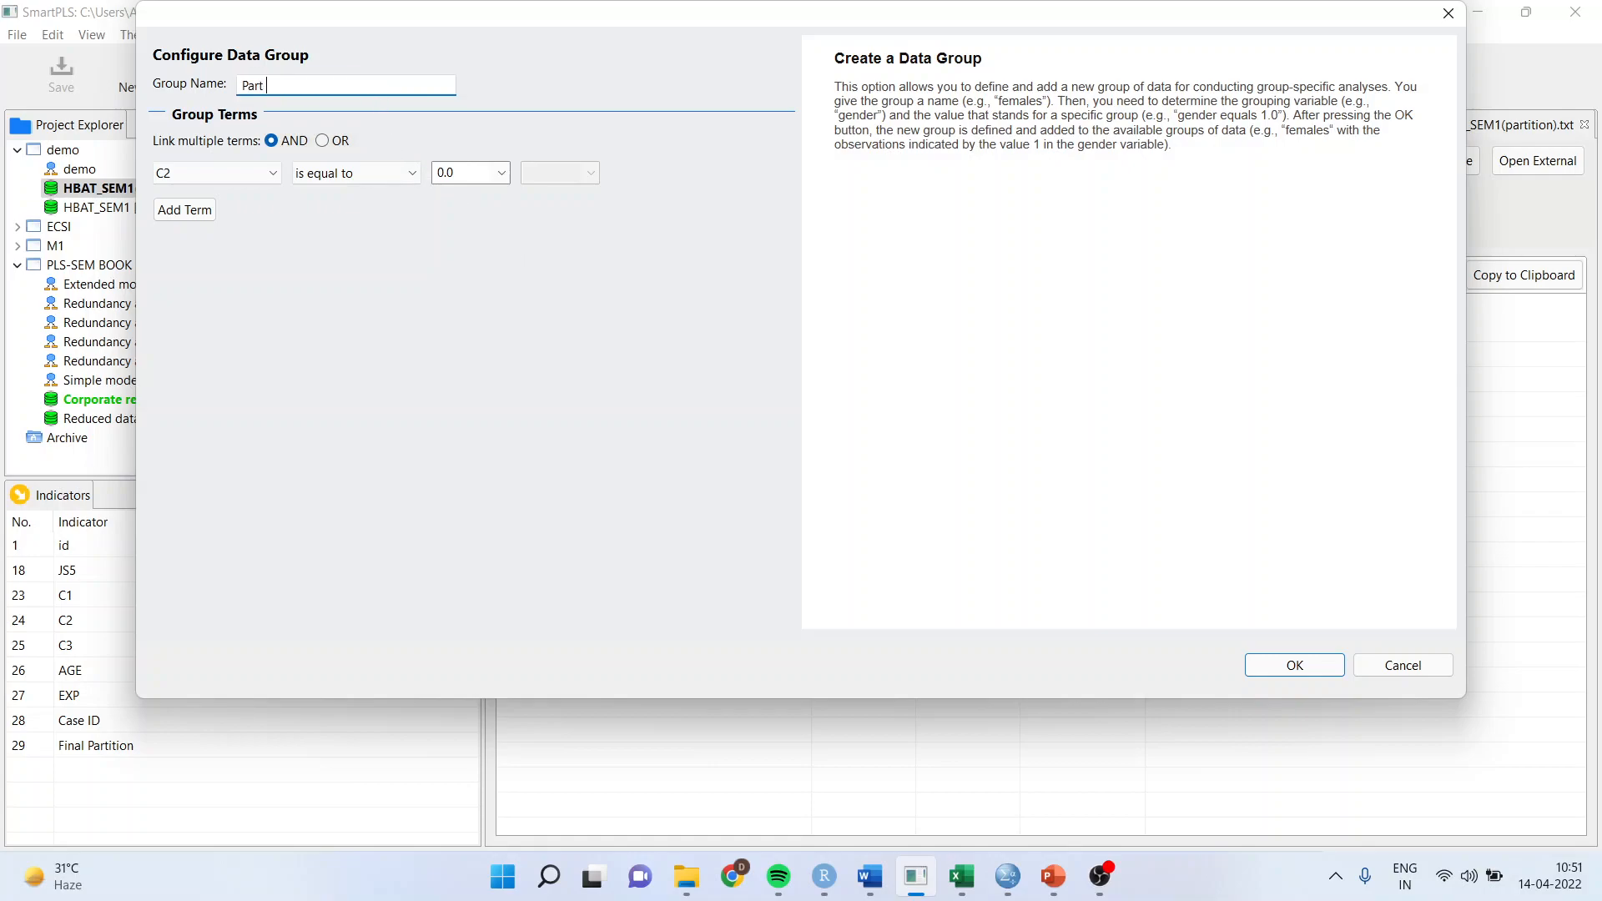
pyautogui.write(' Time')
pyautogui.click(1262, 667)
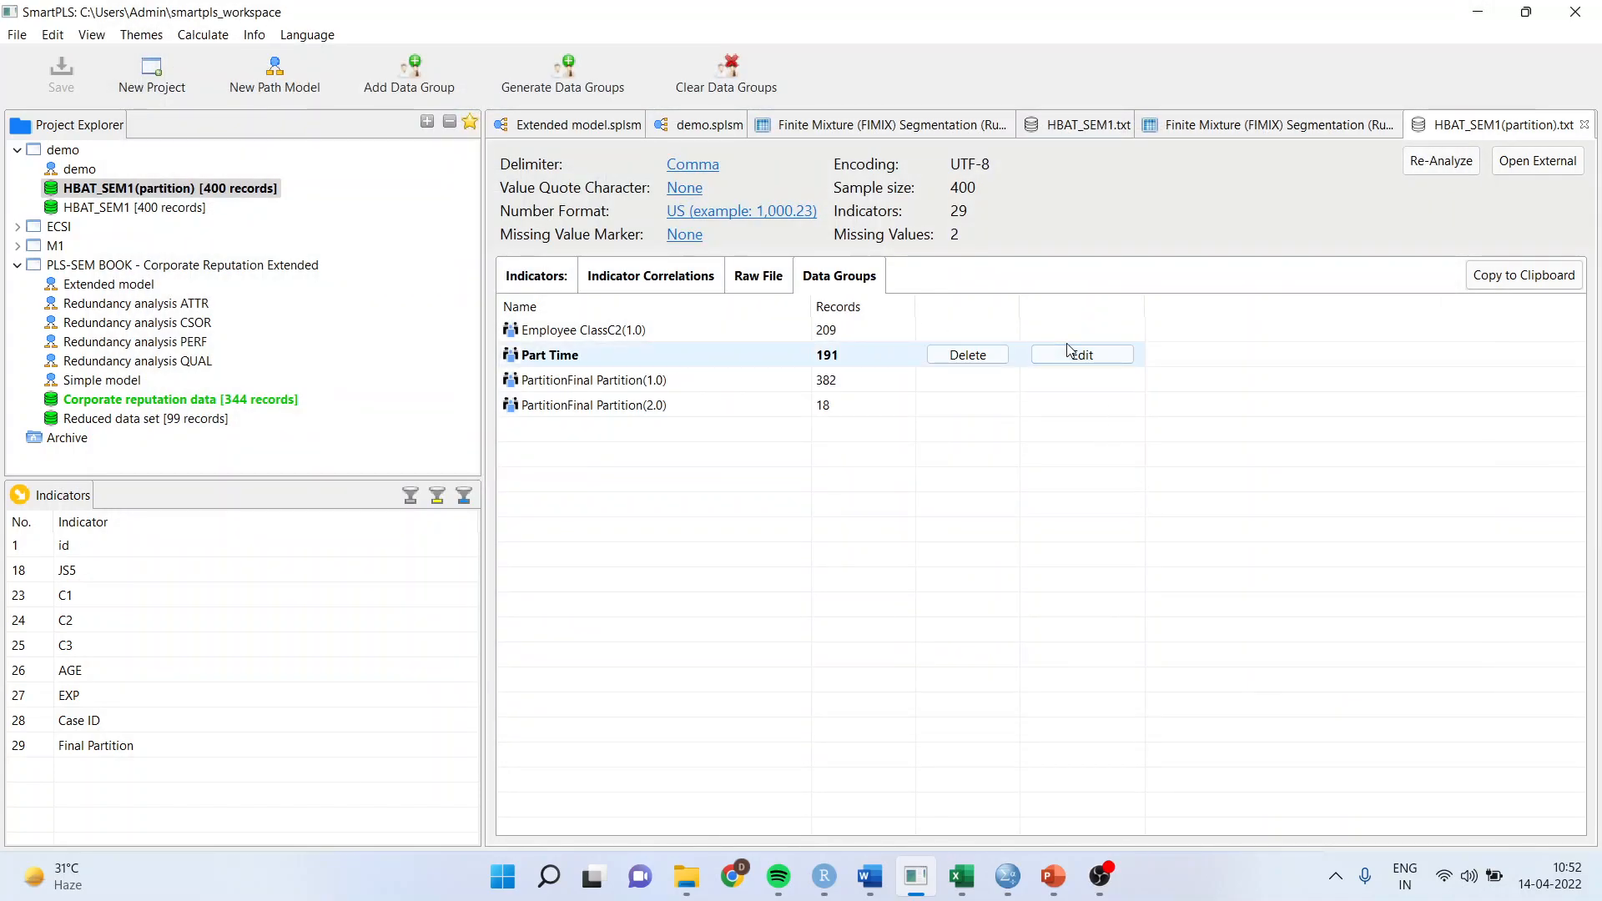
# - Rename the data group Employee ClassC2(1.0) as Full Time
pyautogui.click(1069, 351)
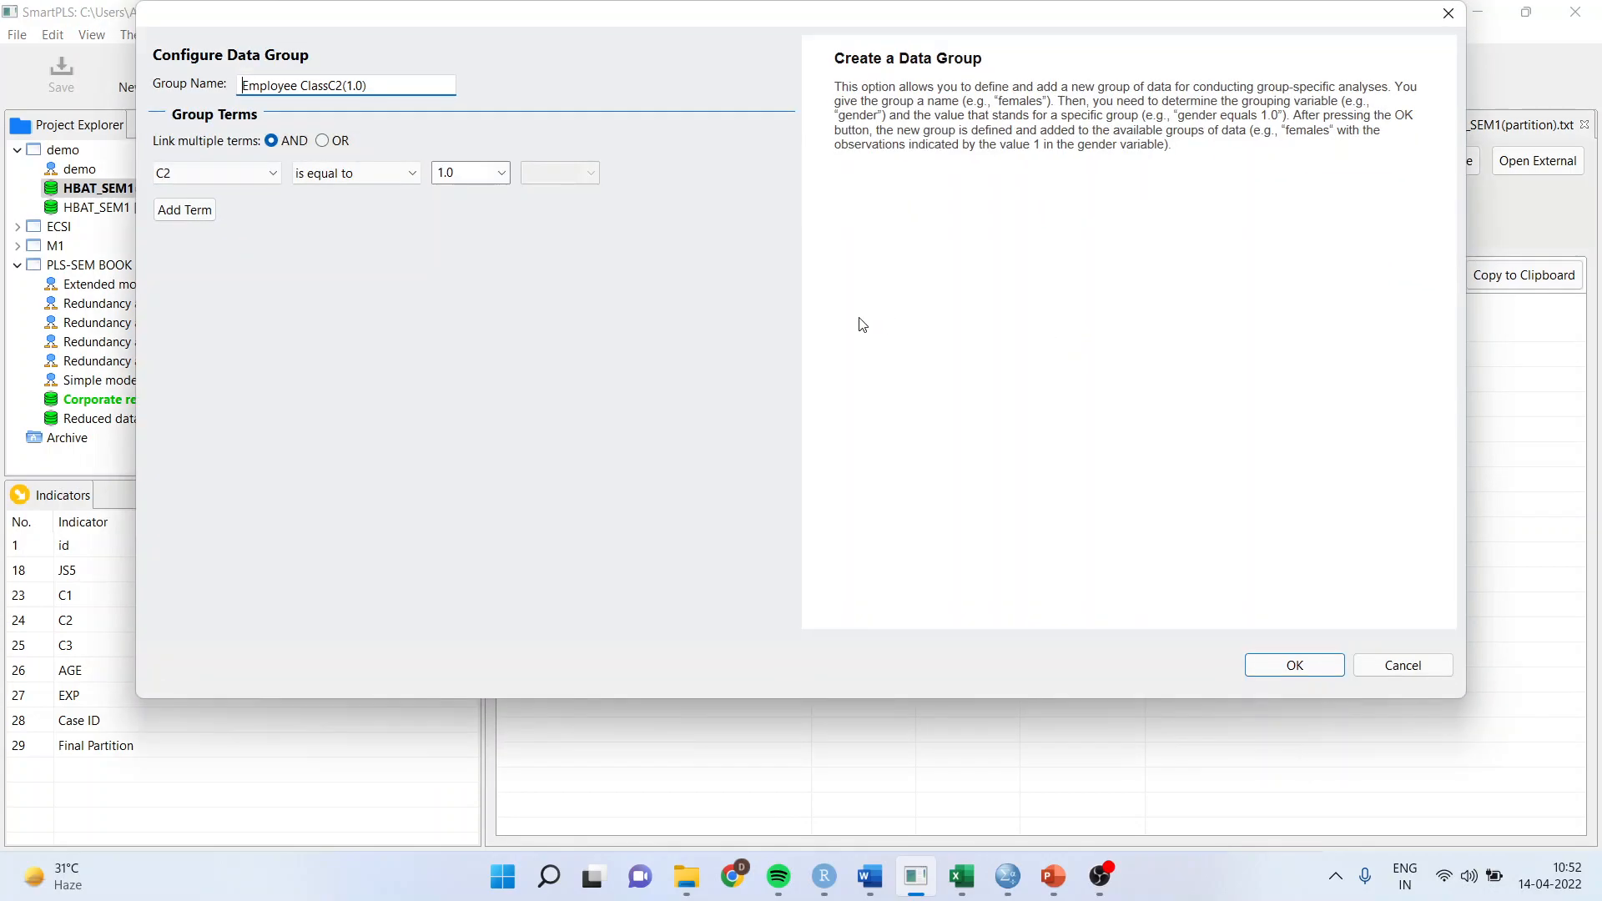
pyautogui.moveTo(368, 85); pyautogui.dragTo(244, 84)
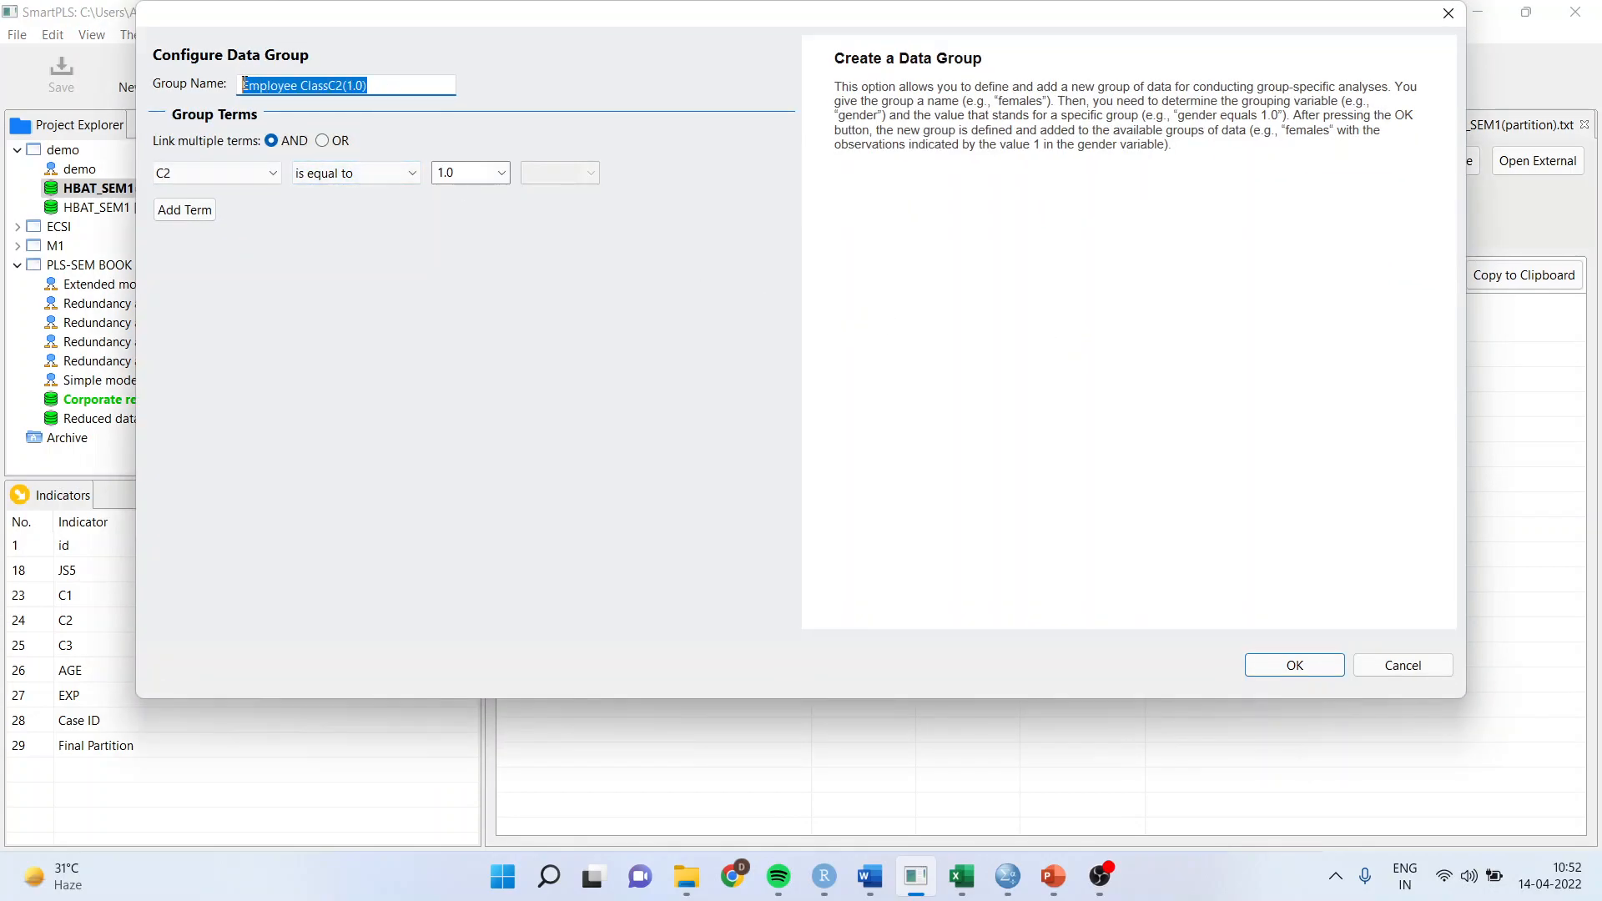
pyautogui.write('Full')
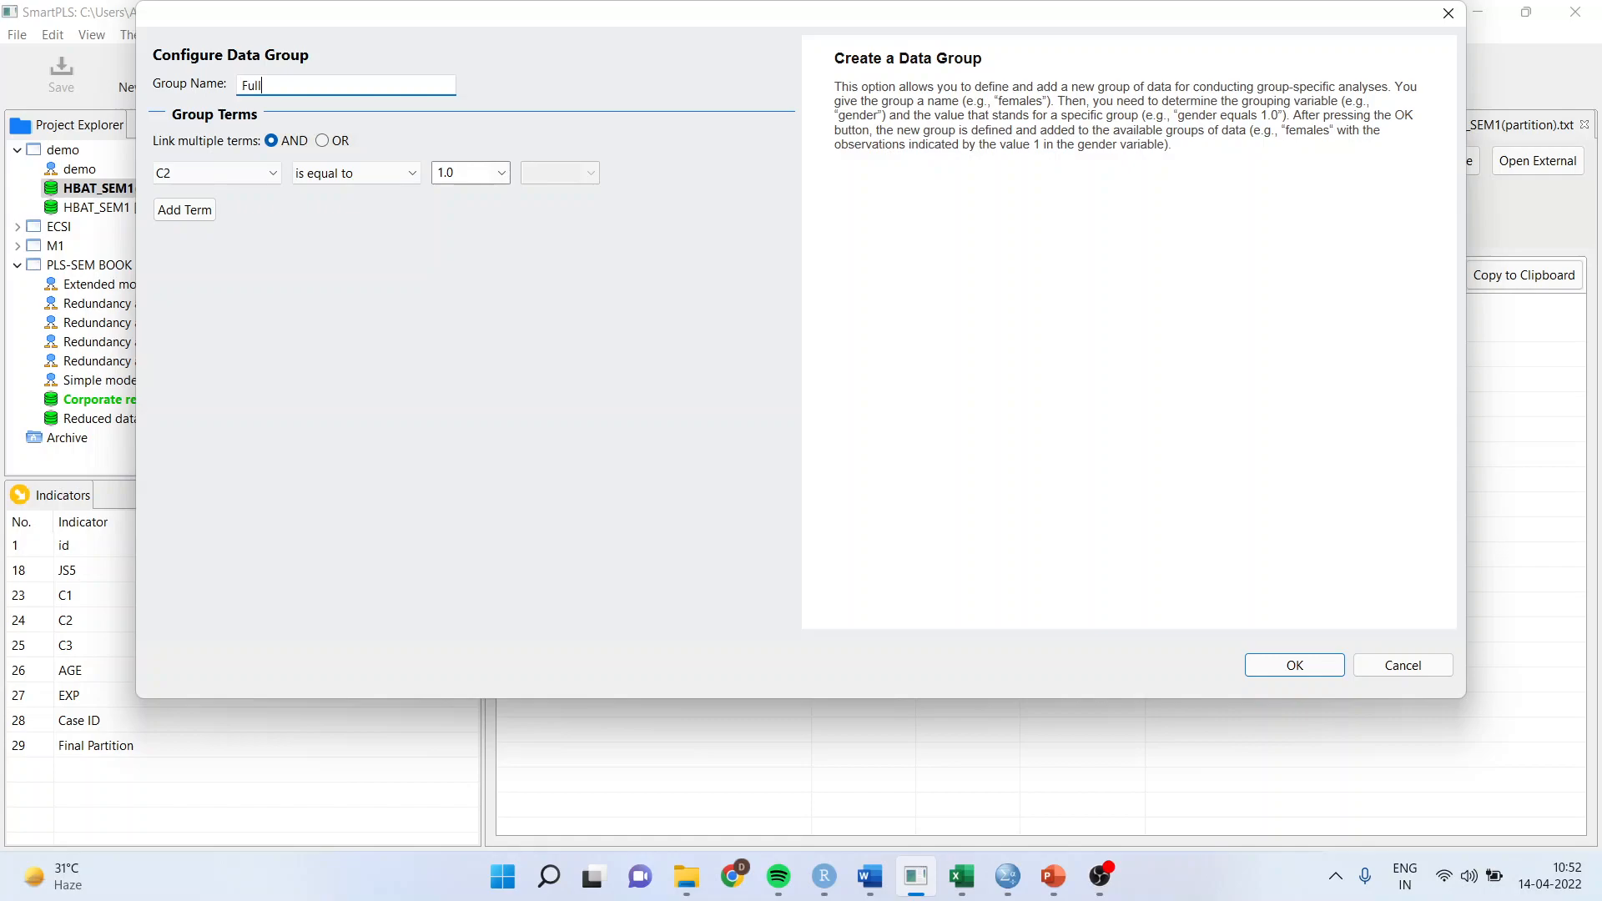
pyautogui.write(' YTime')
pyautogui.click(1294, 665)
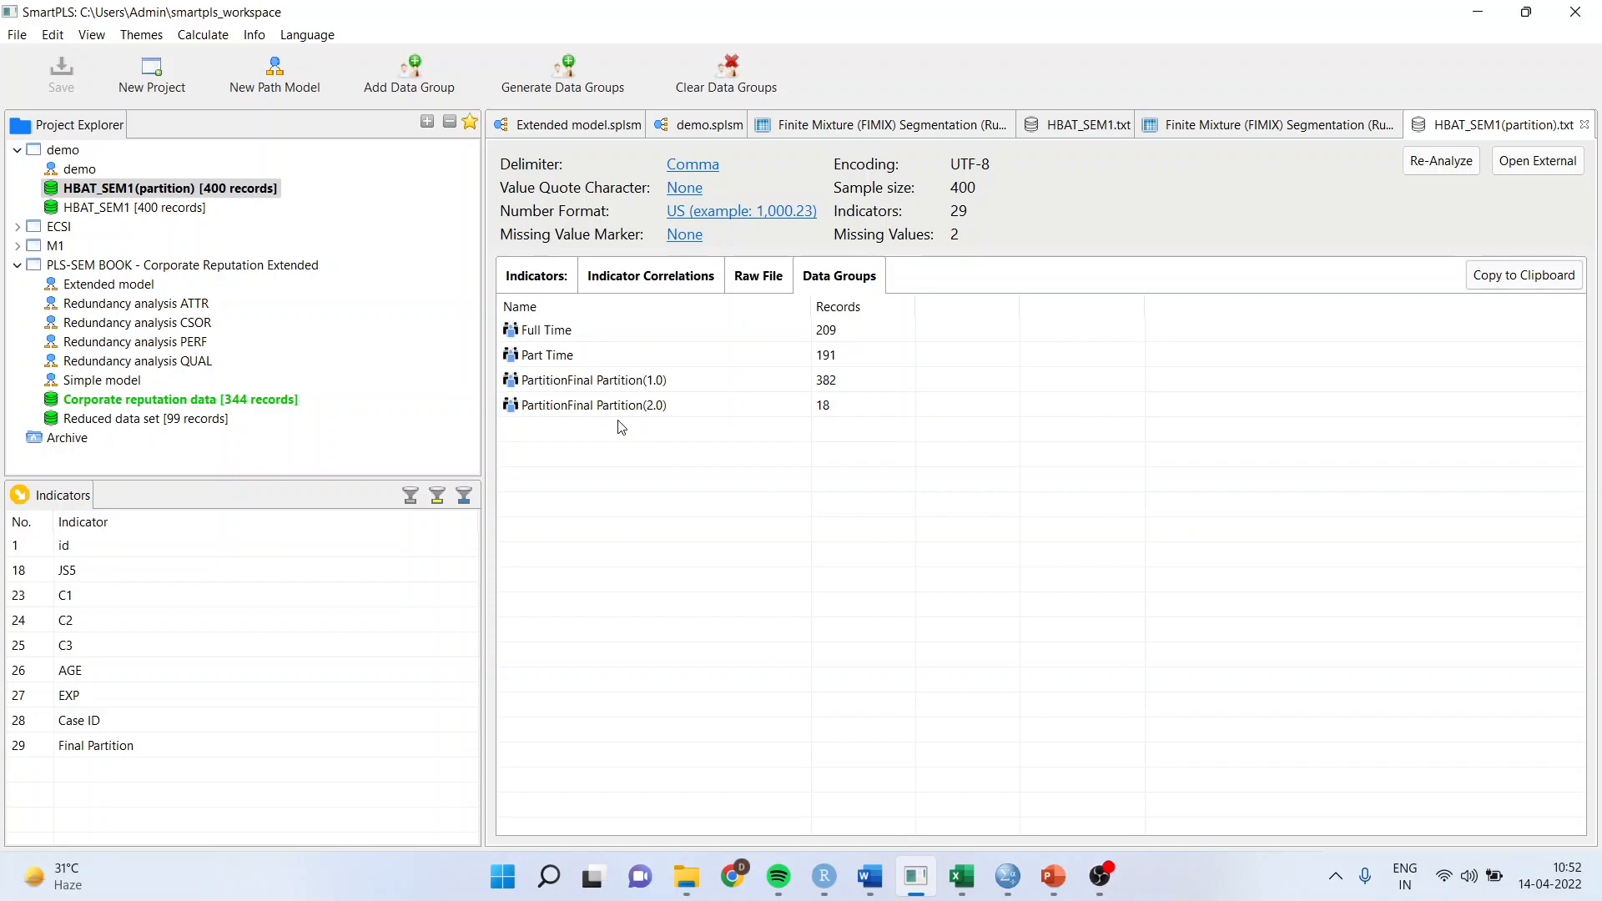
# - Compare the record counts of the two Final Partition groups with those of the Full Time and Part Time groups
pyautogui.click(551, 406)
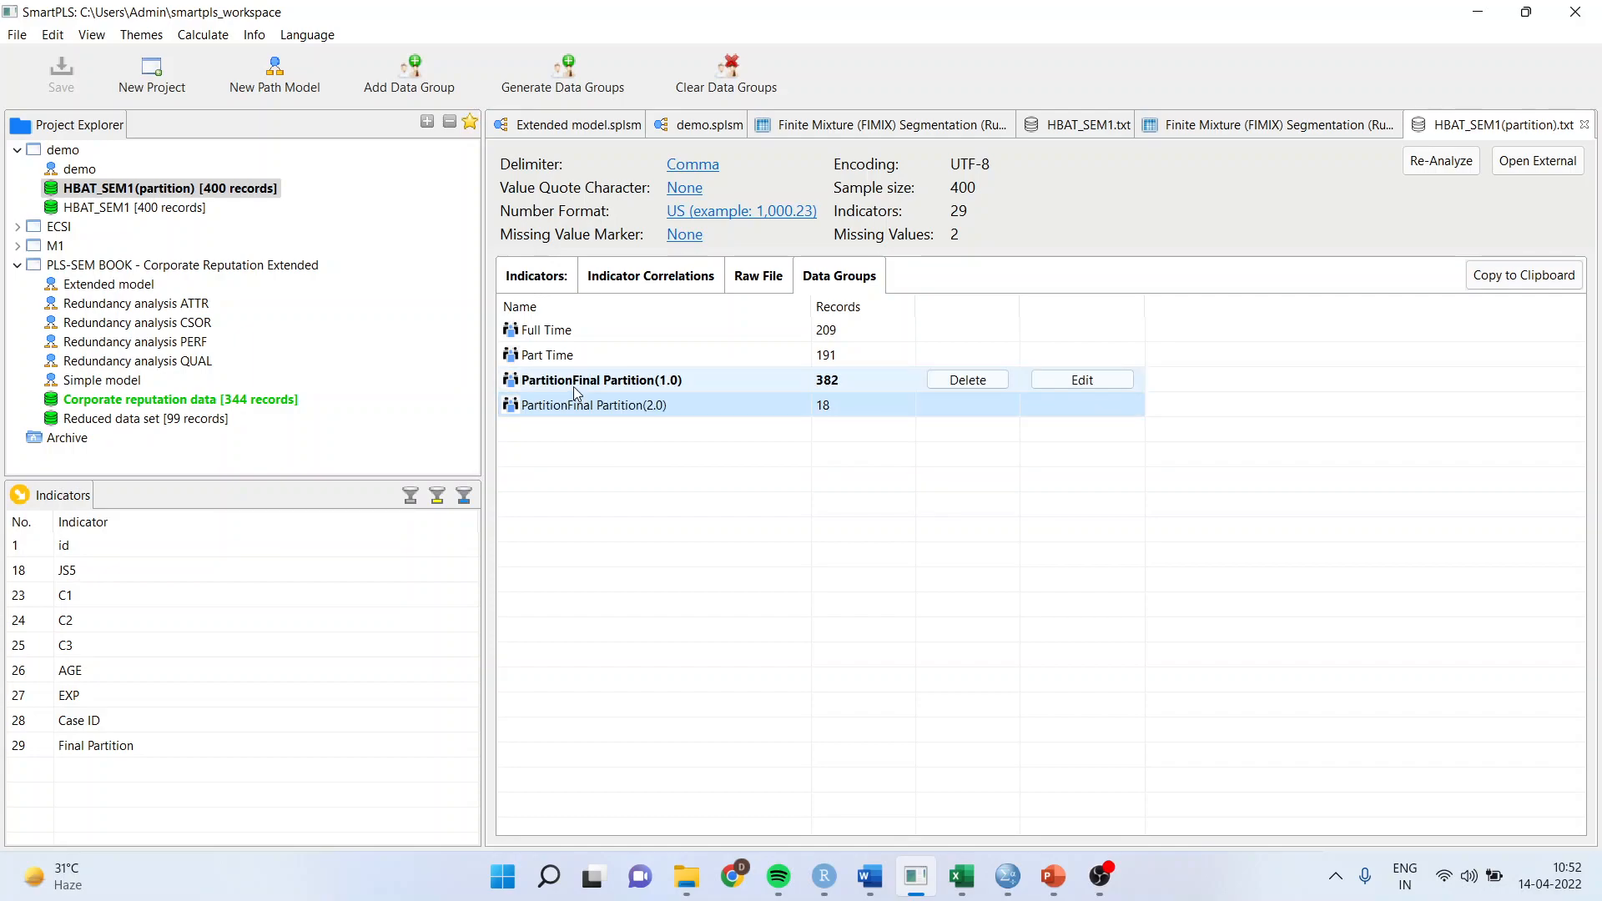
pyautogui.click(573, 385)
pyautogui.click(568, 332)
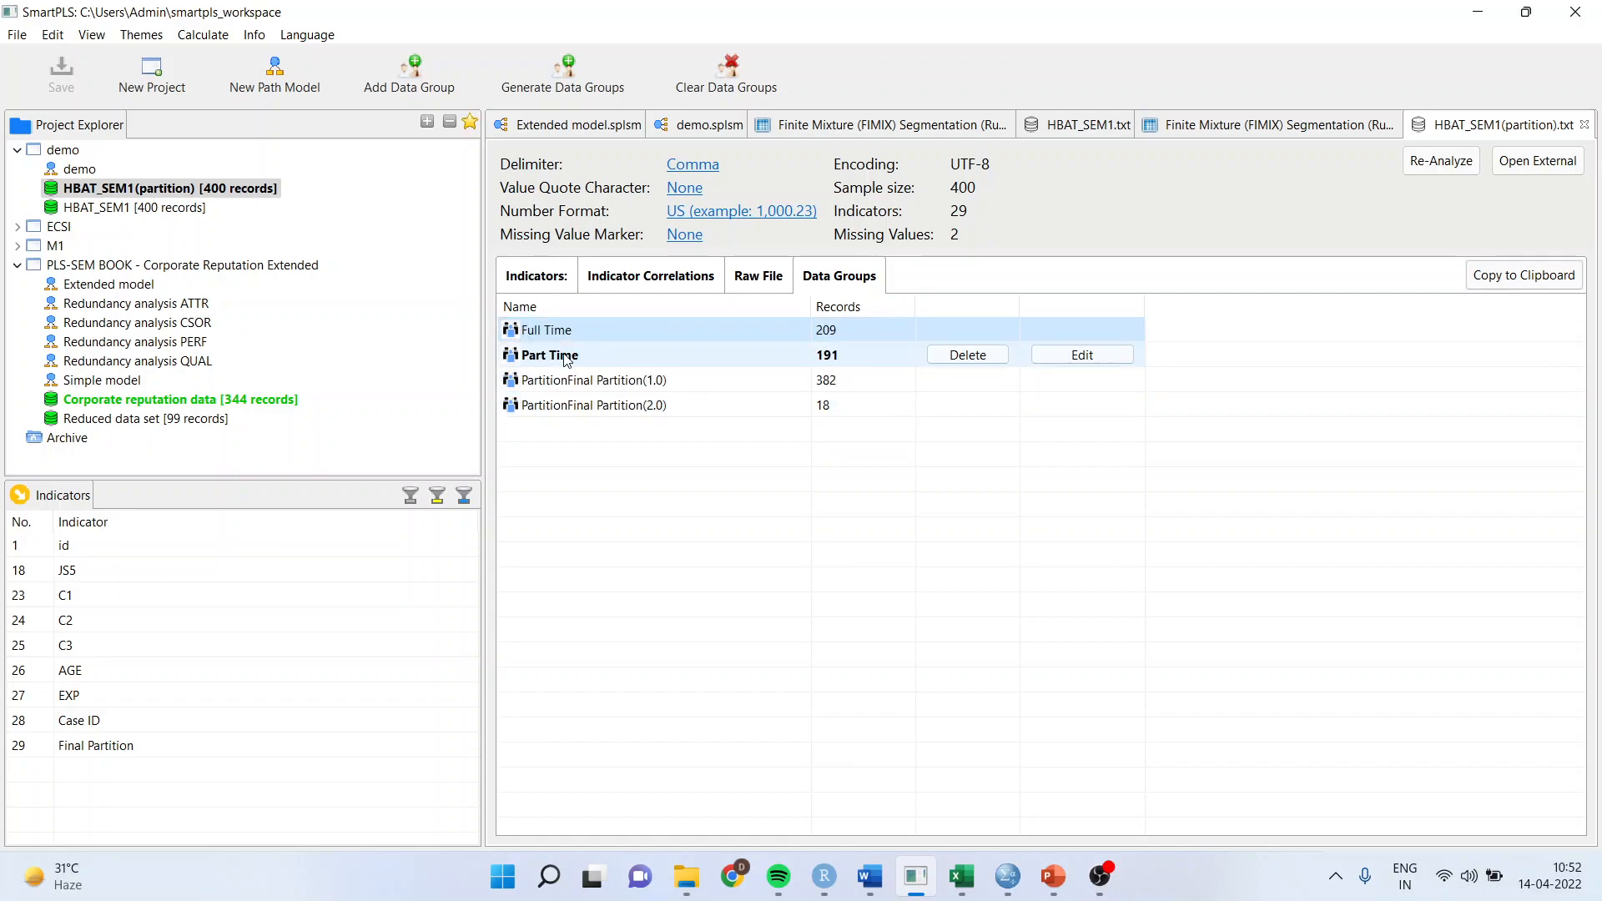
pyautogui.click(567, 357)
pyautogui.click(568, 332)
pyautogui.click(570, 356)
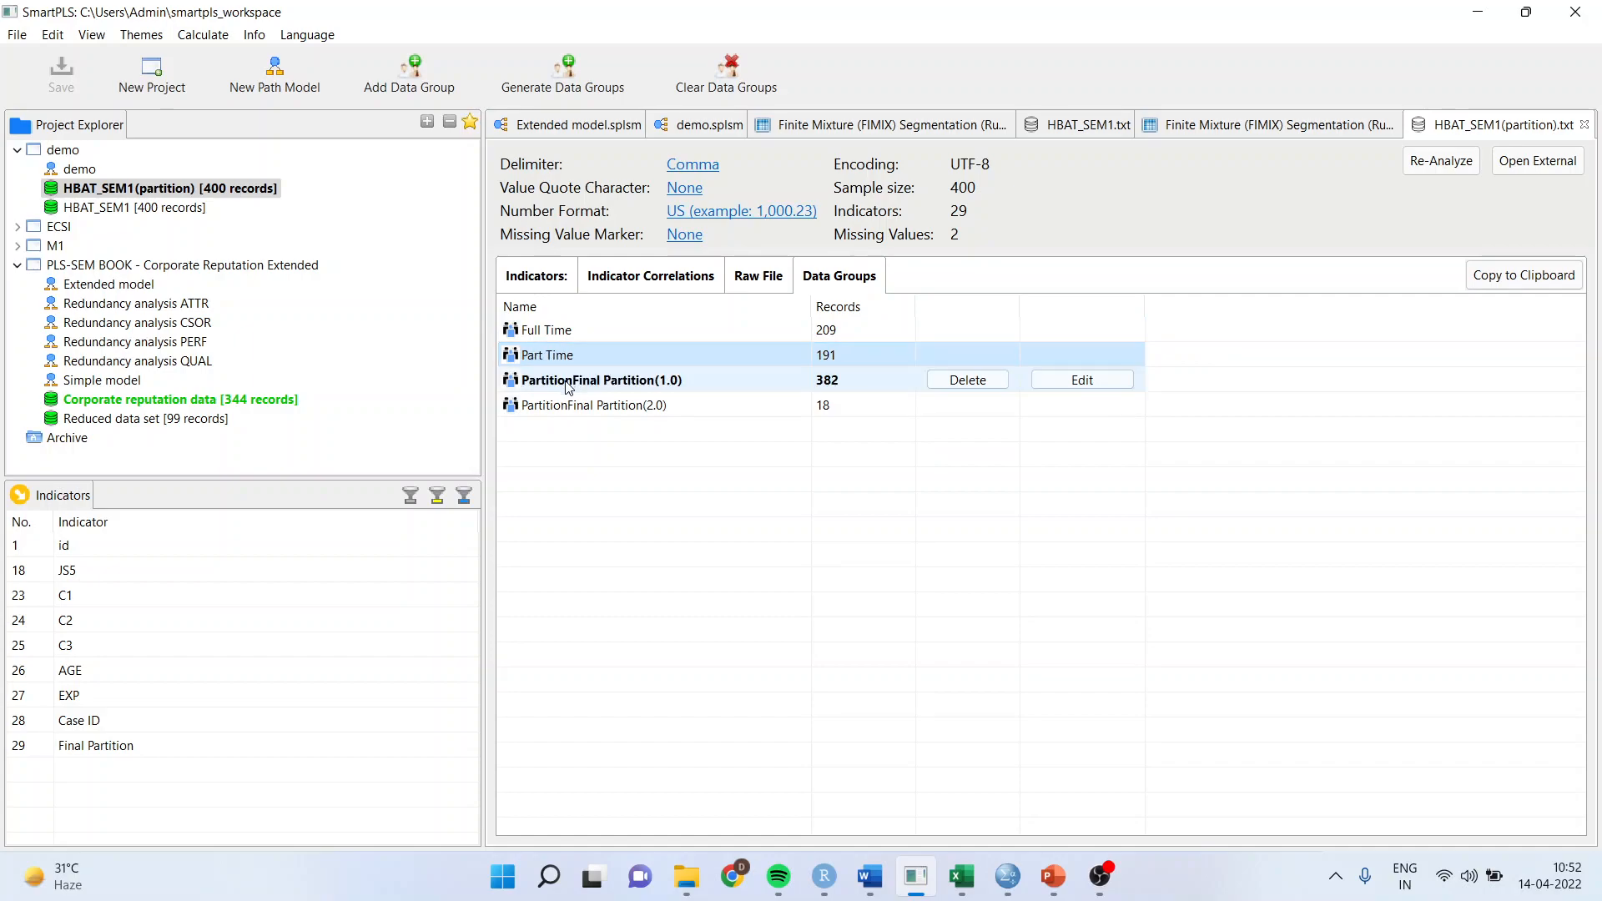
pyautogui.click(568, 384)
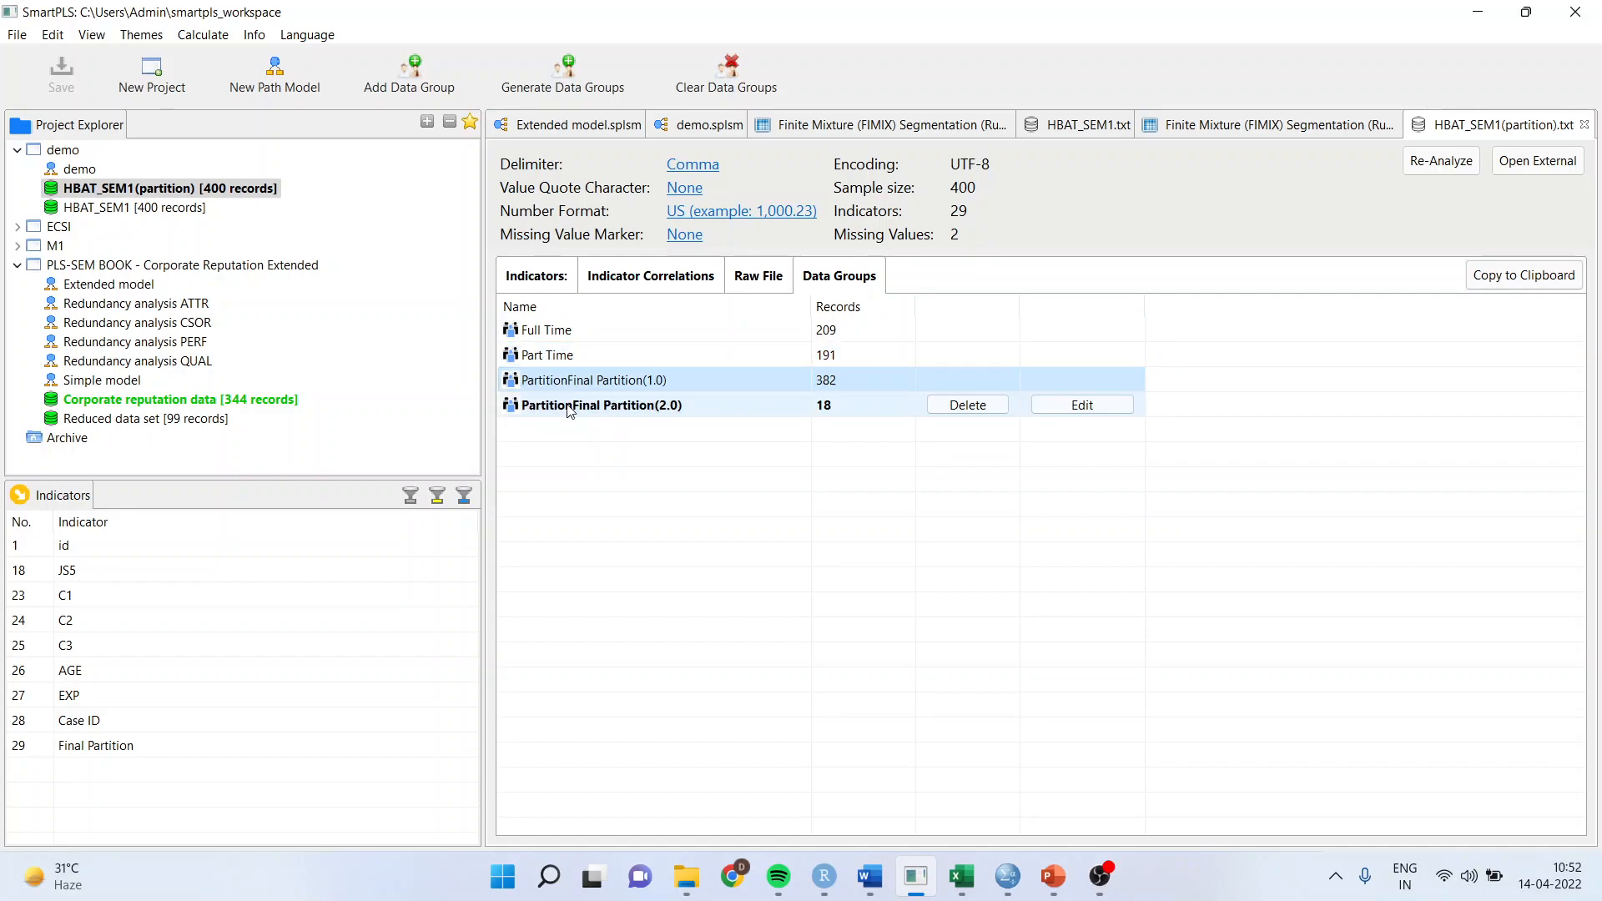
pyautogui.click(564, 361)
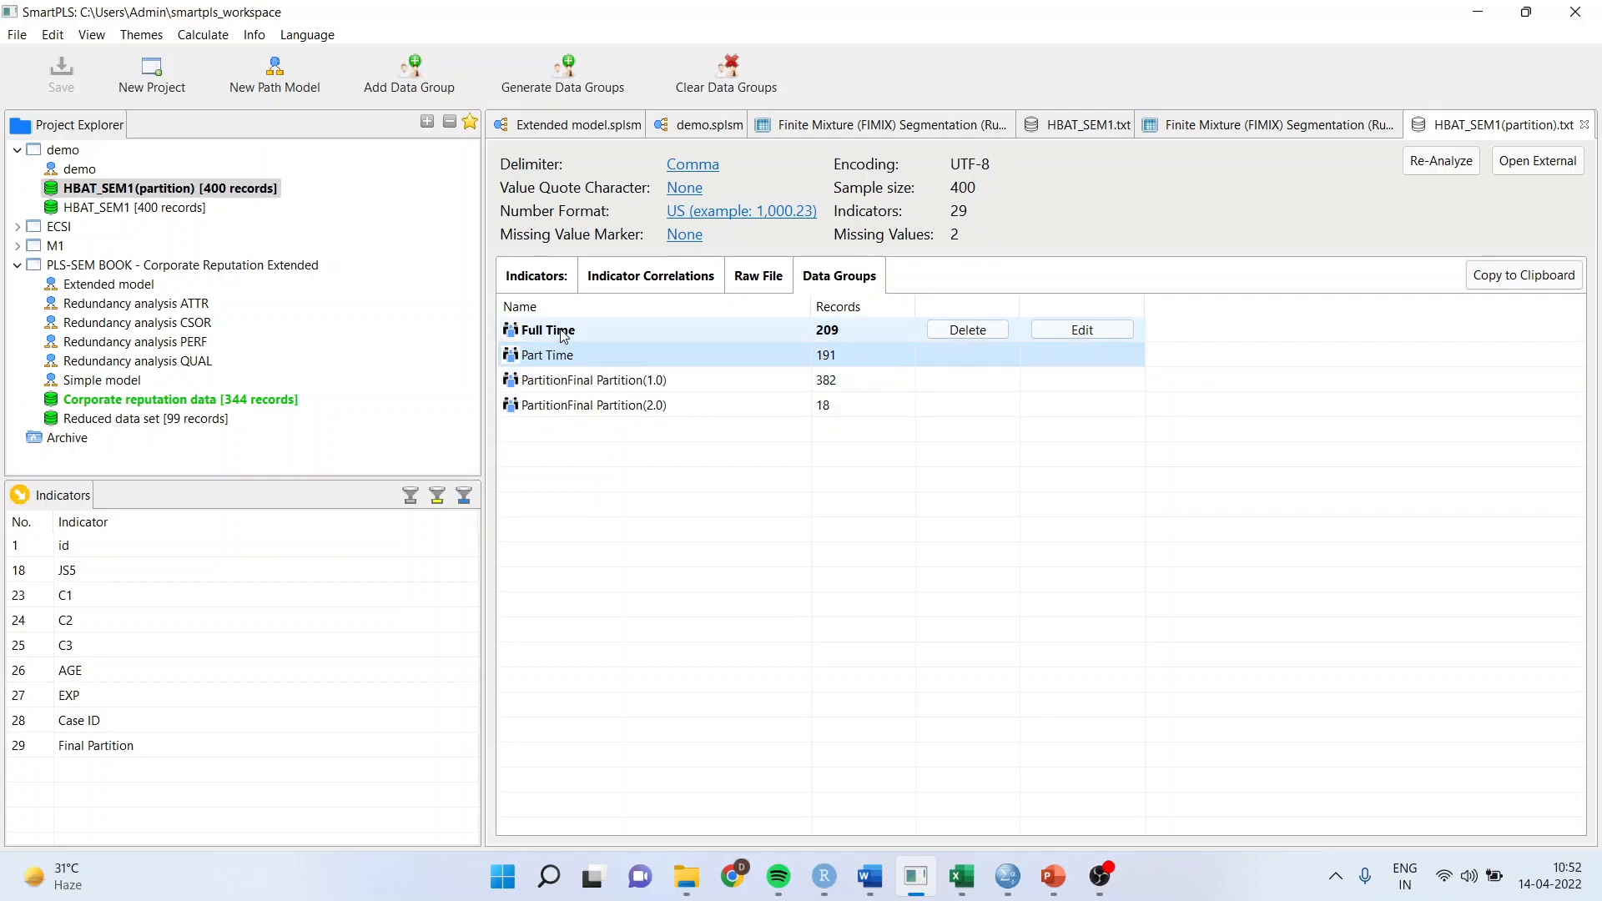
# - Run Bootstrapping on the demo model with the data groups PartitionFinal Partition(1.0) and PartitionFinal Partition(2.0) selected
pyautogui.click(711, 129)
pyautogui.click(1406, 77)
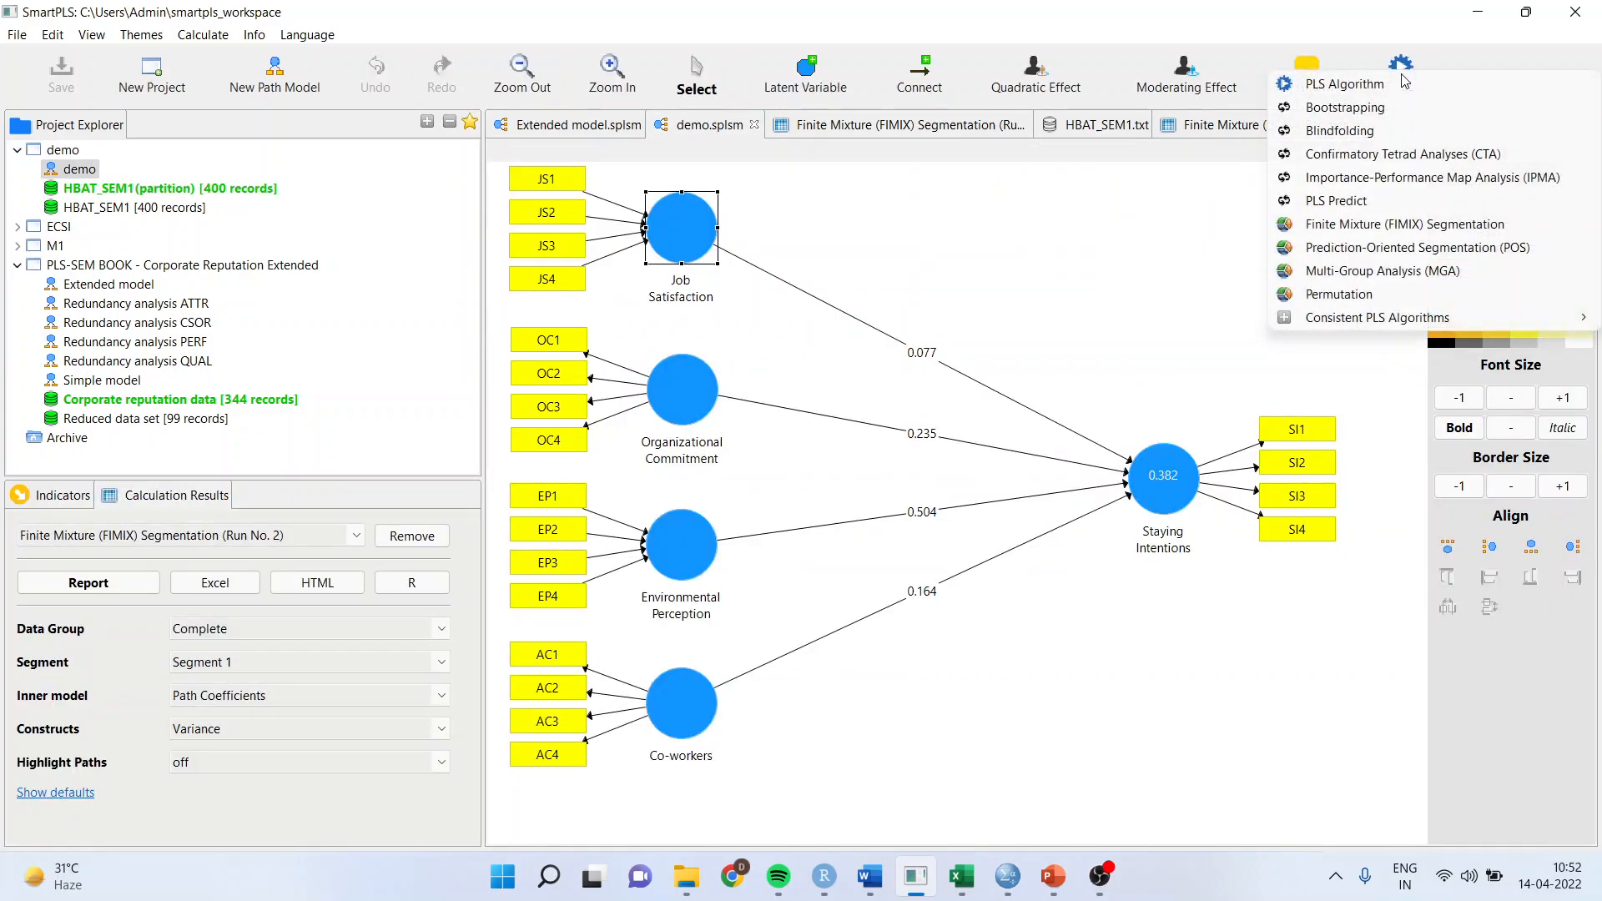
pyautogui.click(1408, 110)
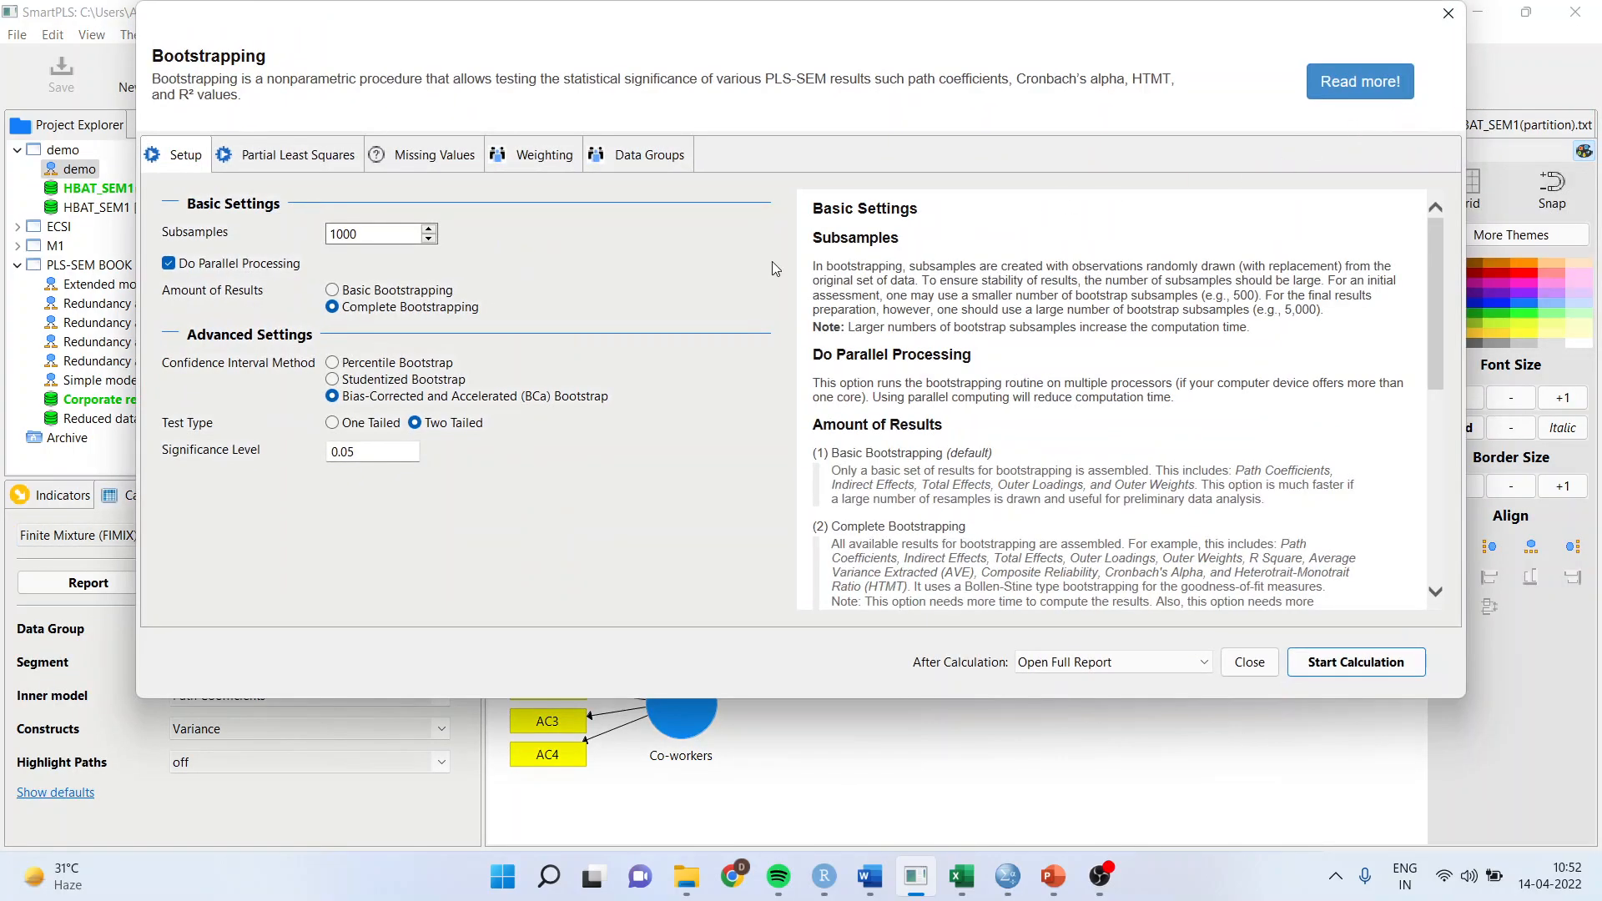
pyautogui.click(651, 161)
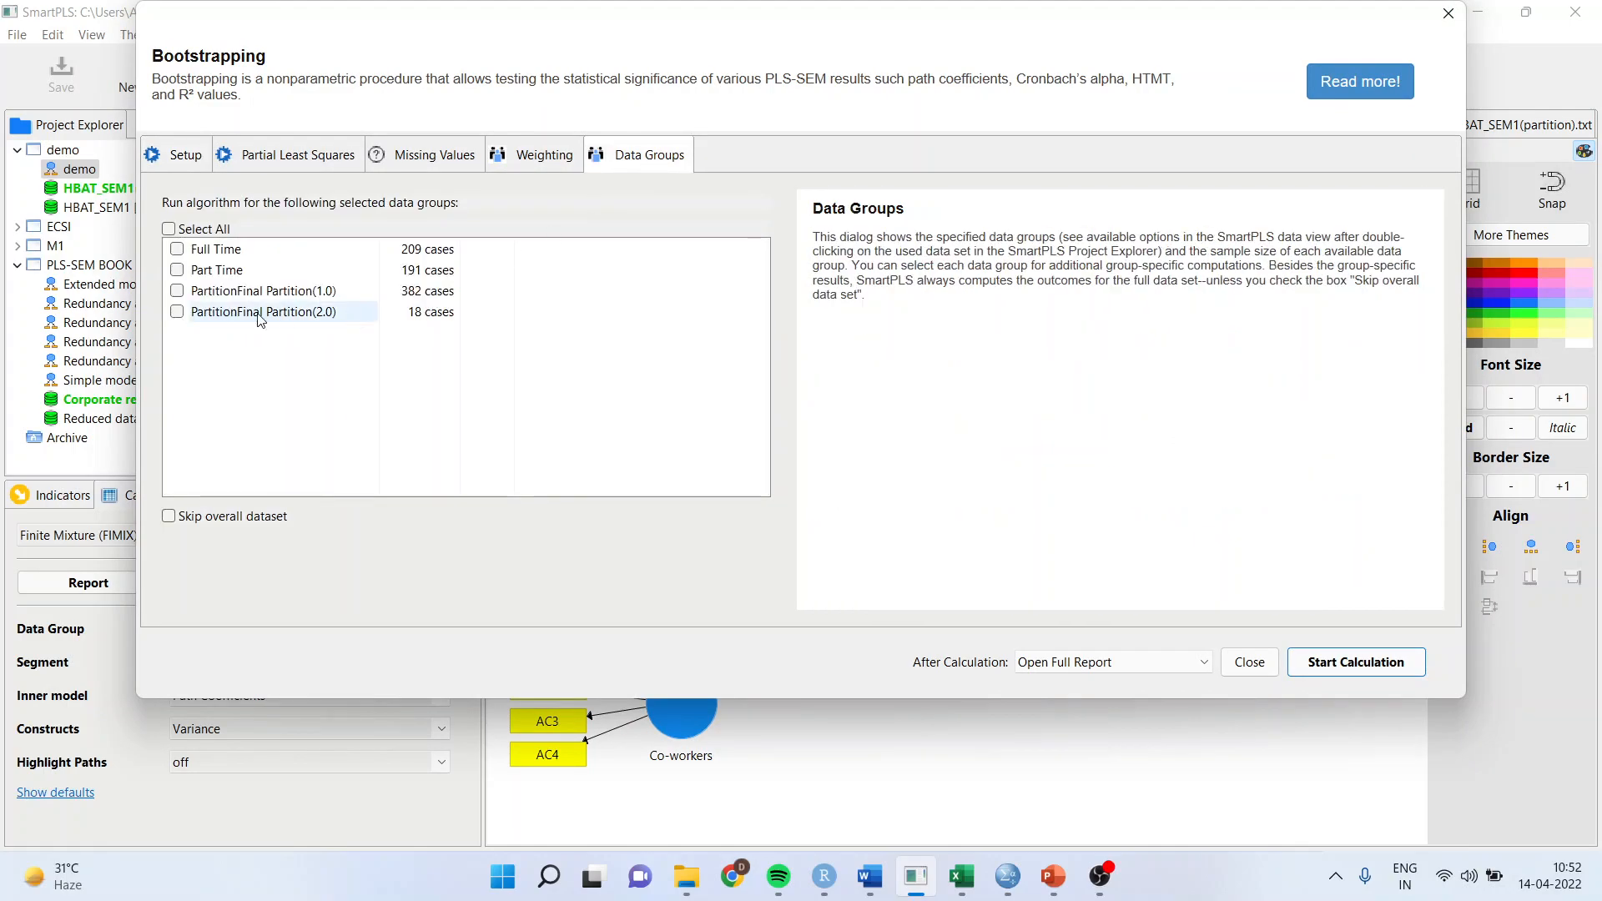
pyautogui.click(177, 290)
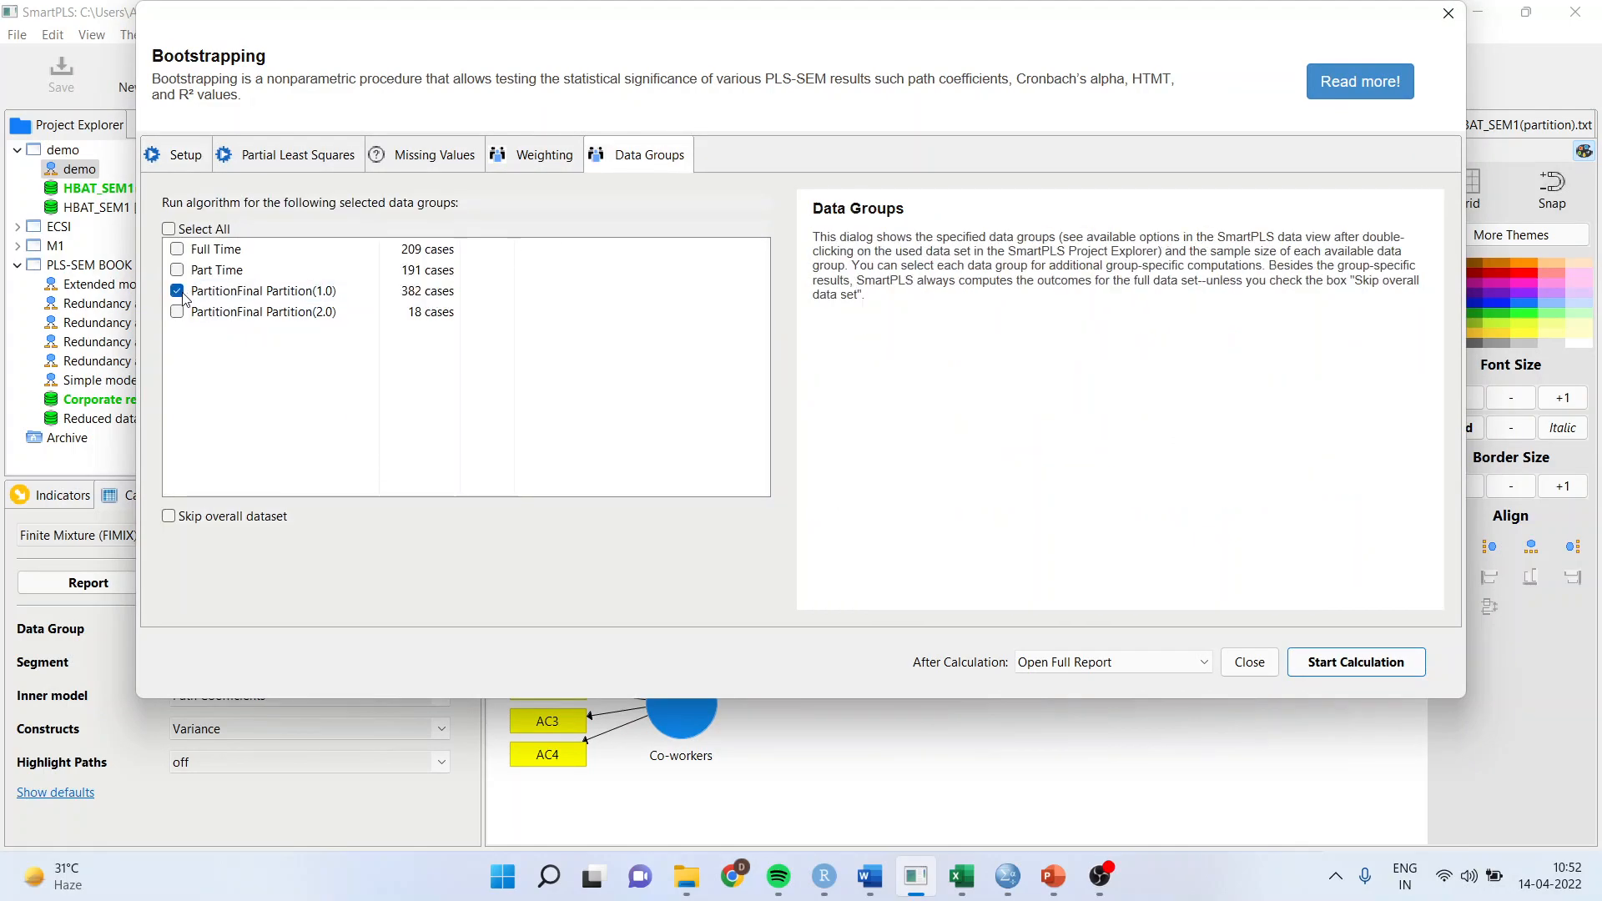
pyautogui.click(177, 312)
pyautogui.click(1360, 666)
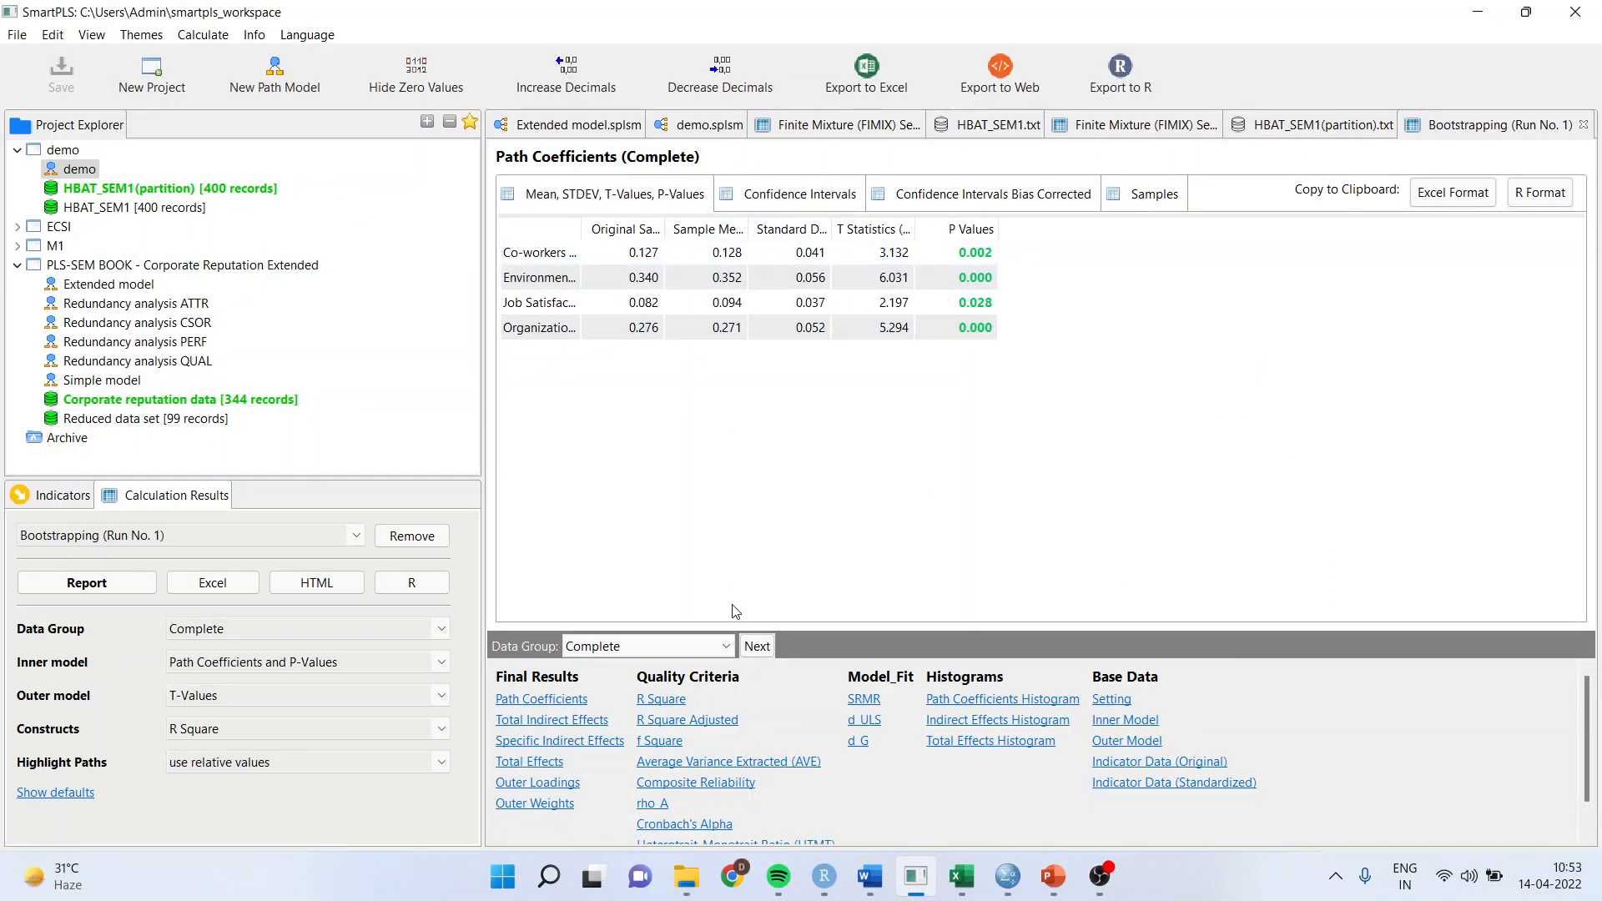
# - Check the data group choices in the bootstrapping report and return to the demo path model
pyautogui.click(729, 648)
pyautogui.click(728, 648)
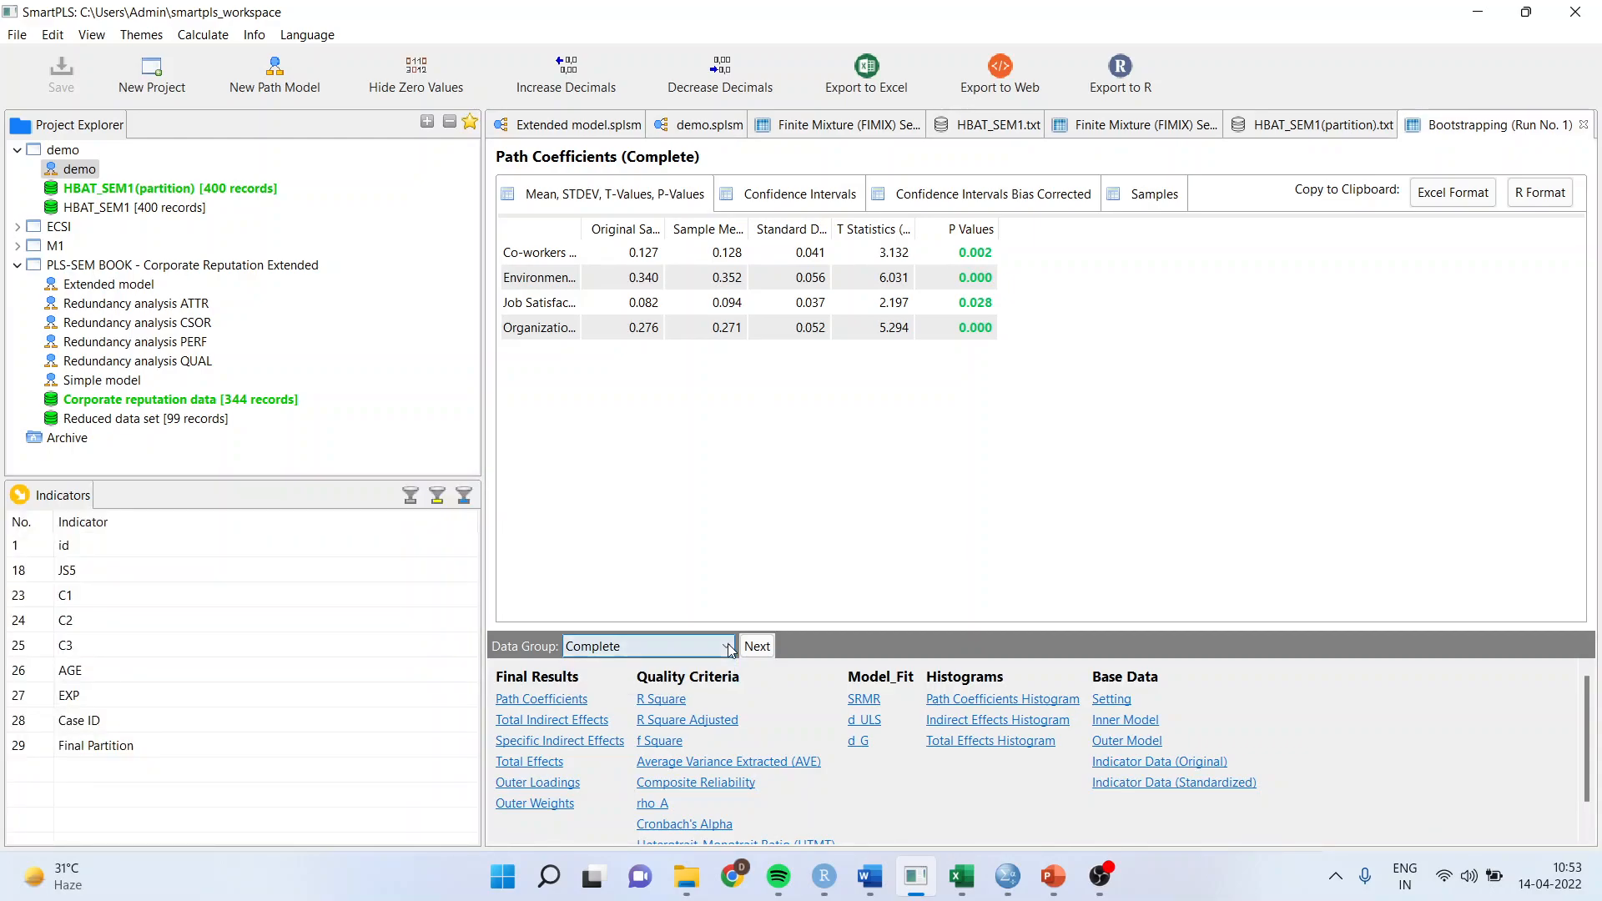
pyautogui.click(707, 125)
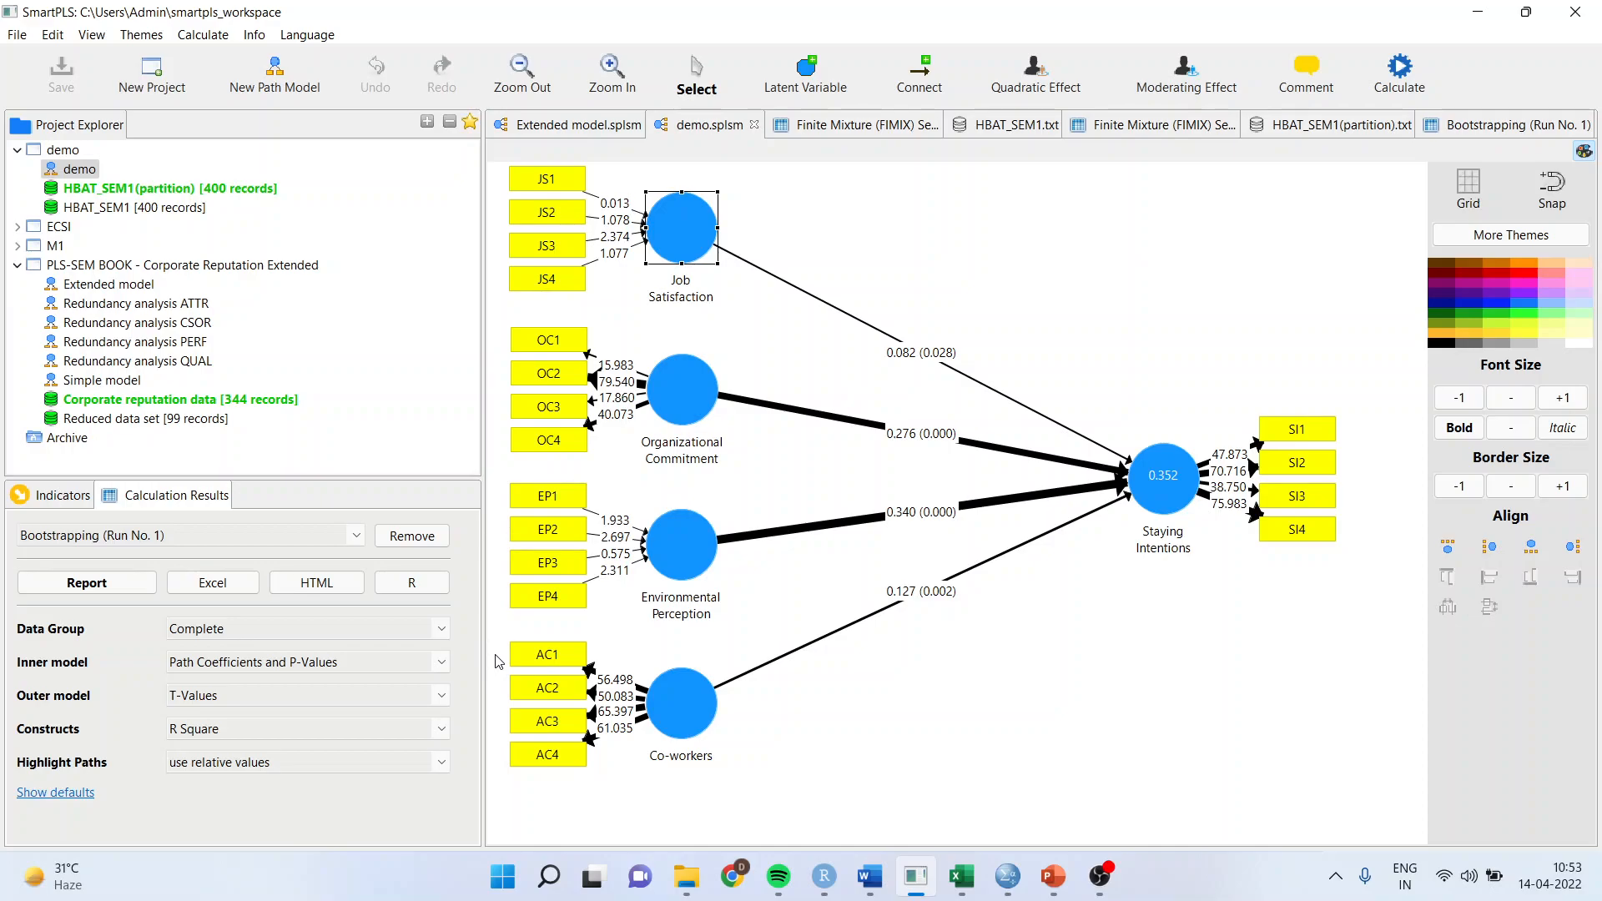
# - Check which data groups the first bootstrapping run offers for display on the demo path model
pyautogui.click(438, 630)
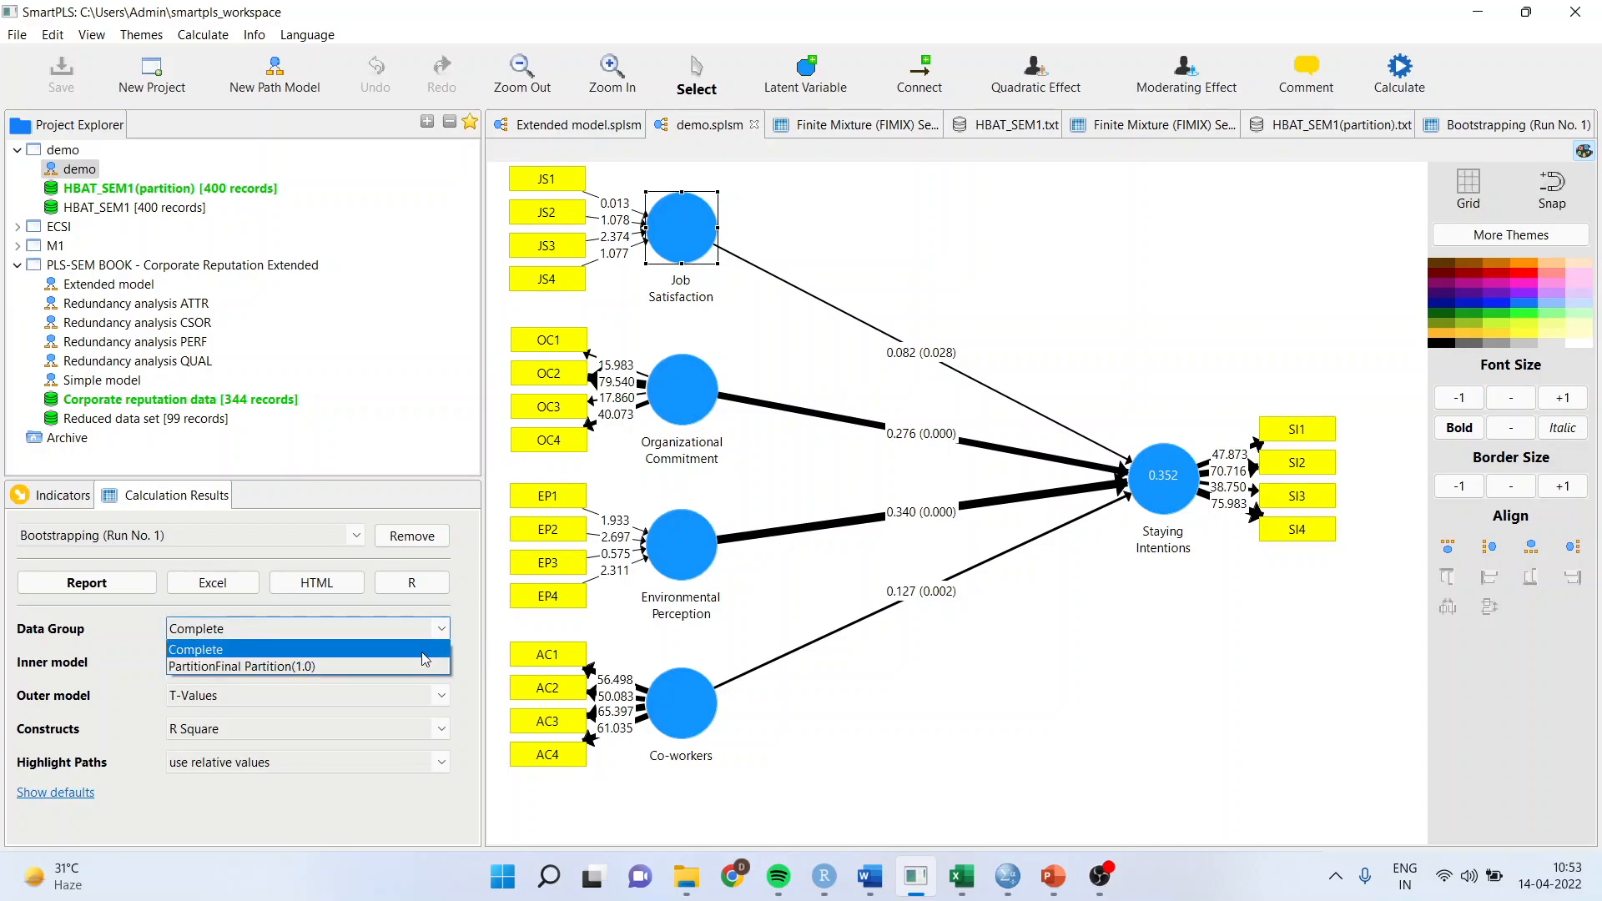
pyautogui.click(463, 633)
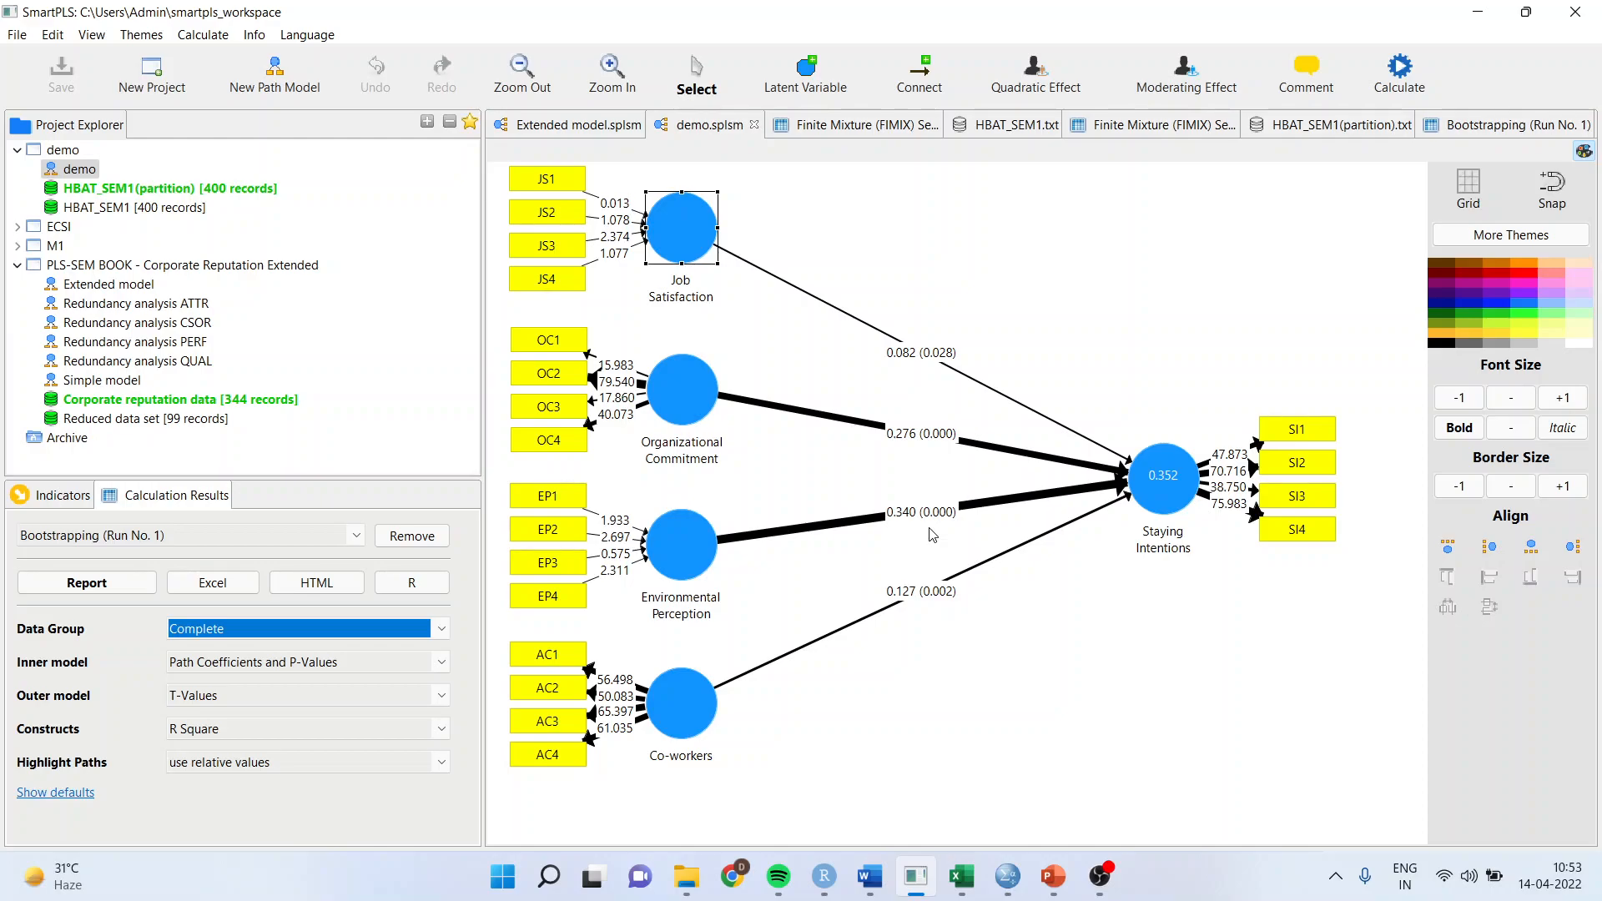
# - Run Bootstrapping on the demo model with only the Full Time and Part Time data groups selected
pyautogui.click(1399, 75)
pyautogui.click(1385, 120)
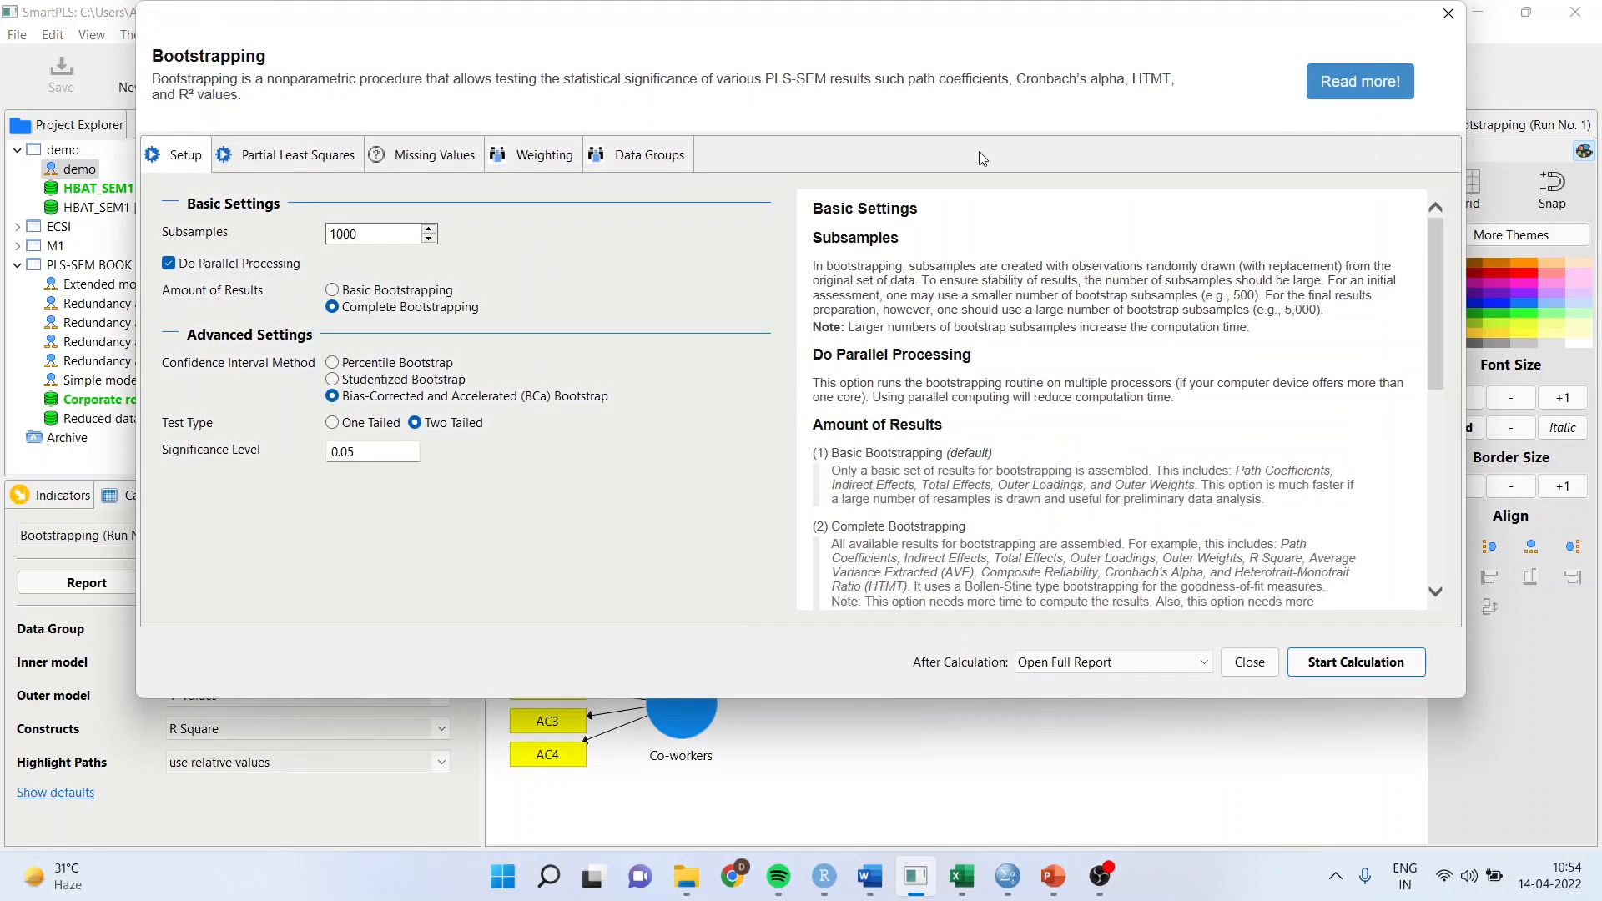
pyautogui.click(648, 156)
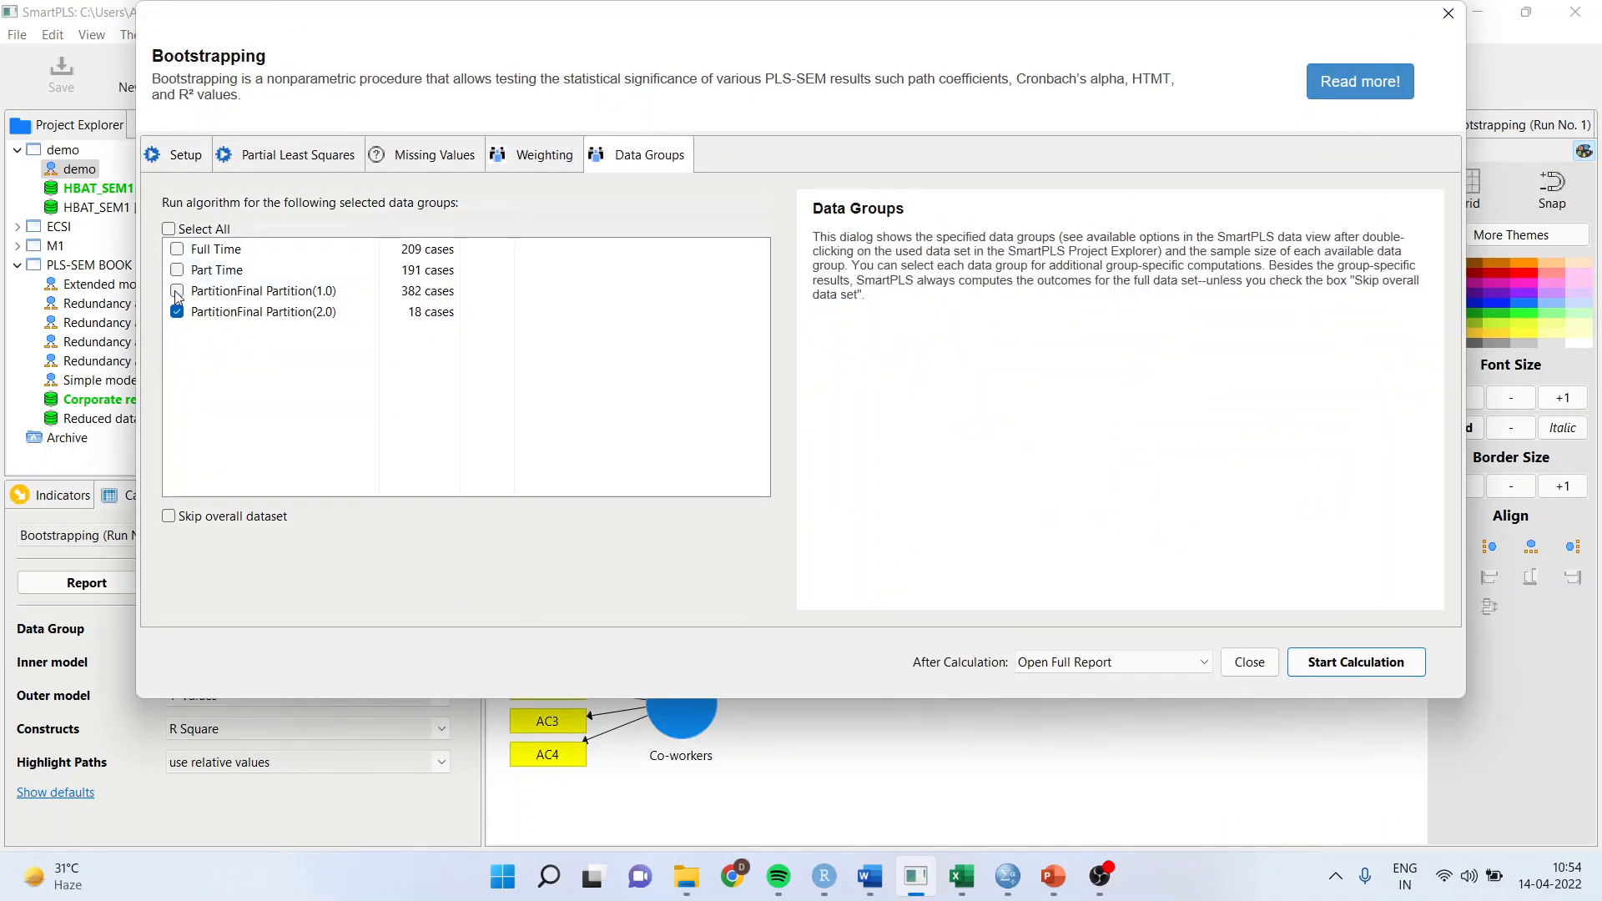
pyautogui.click(177, 291)
pyautogui.click(177, 311)
pyautogui.click(176, 269)
pyautogui.click(177, 249)
pyautogui.click(1338, 669)
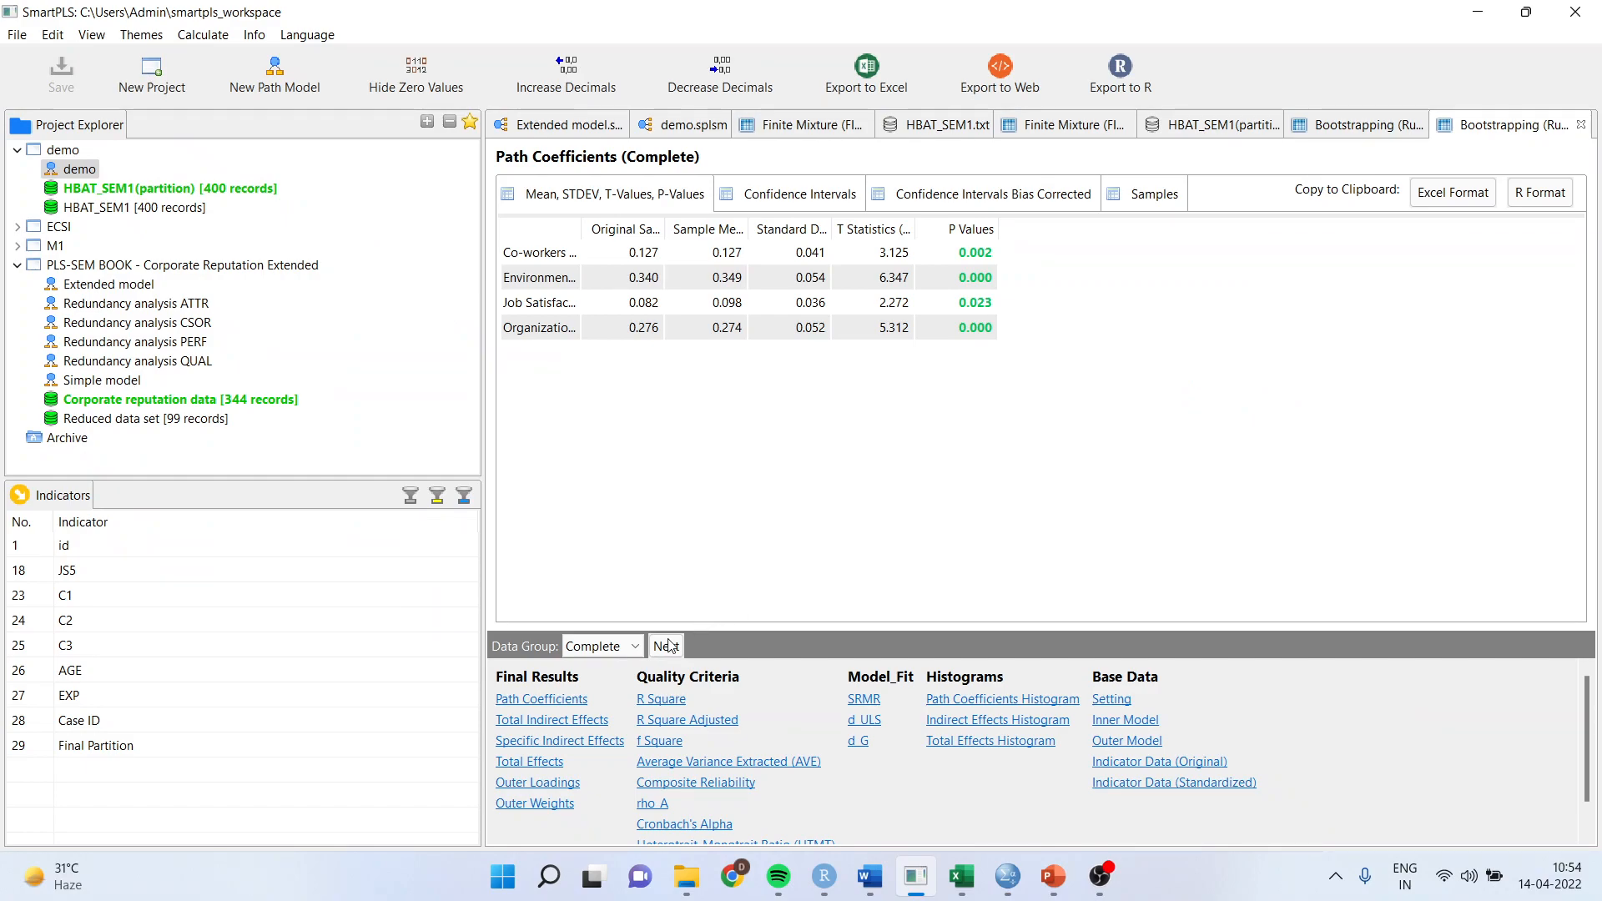
# - View the path coefficients for Full Time and Part Time in the report and widen the path name column
pyautogui.click(618, 647)
pyautogui.click(622, 684)
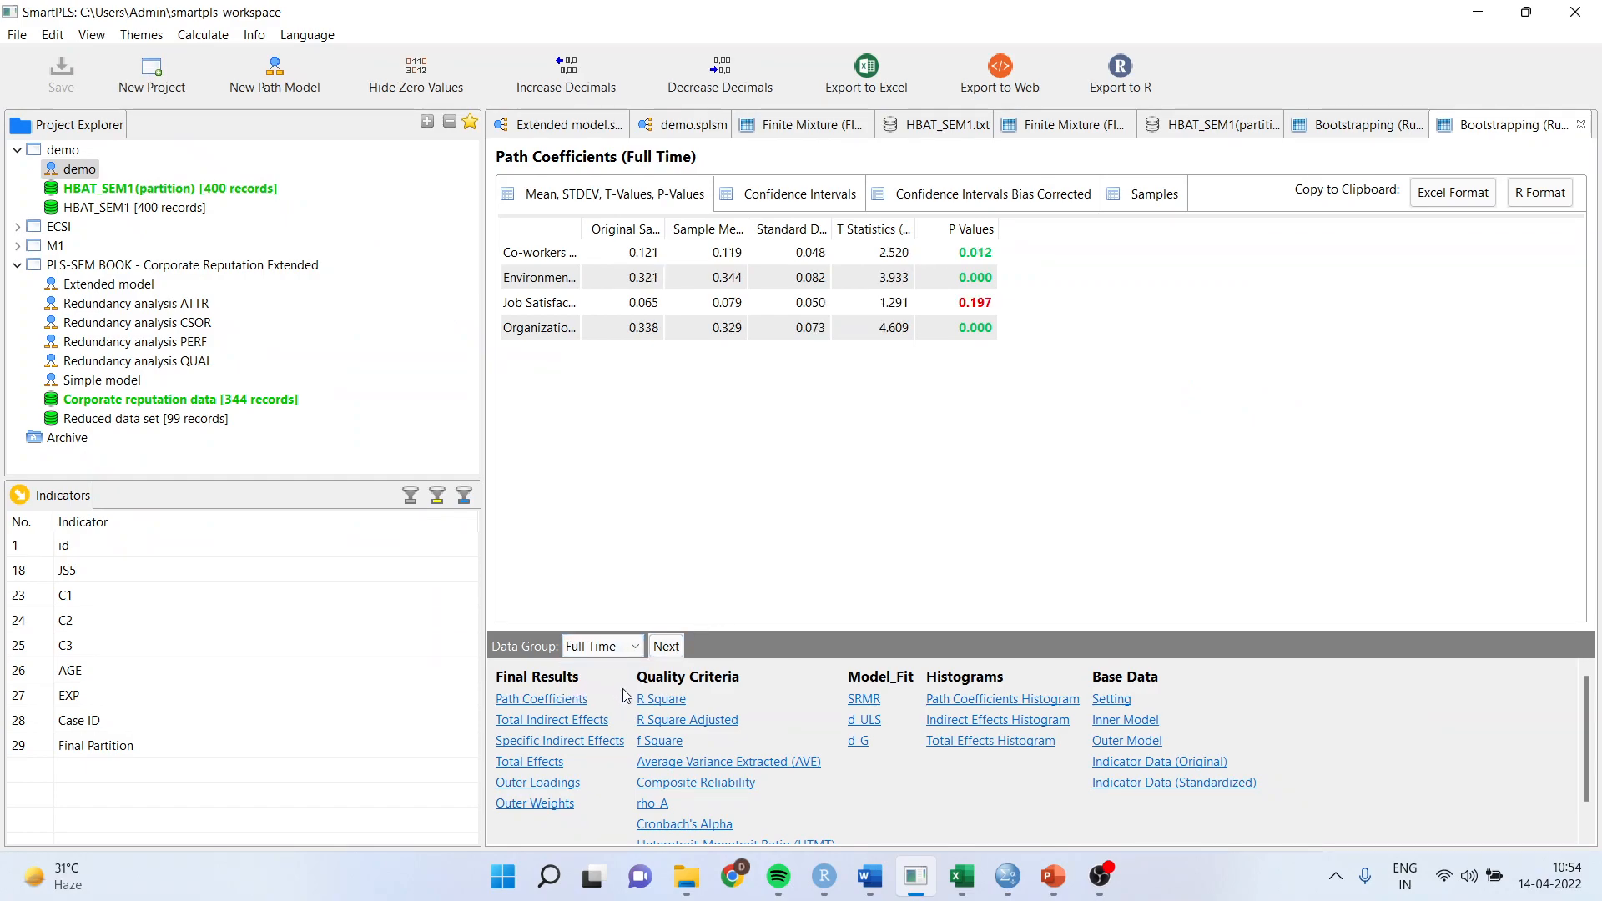
pyautogui.click(617, 647)
pyautogui.click(626, 701)
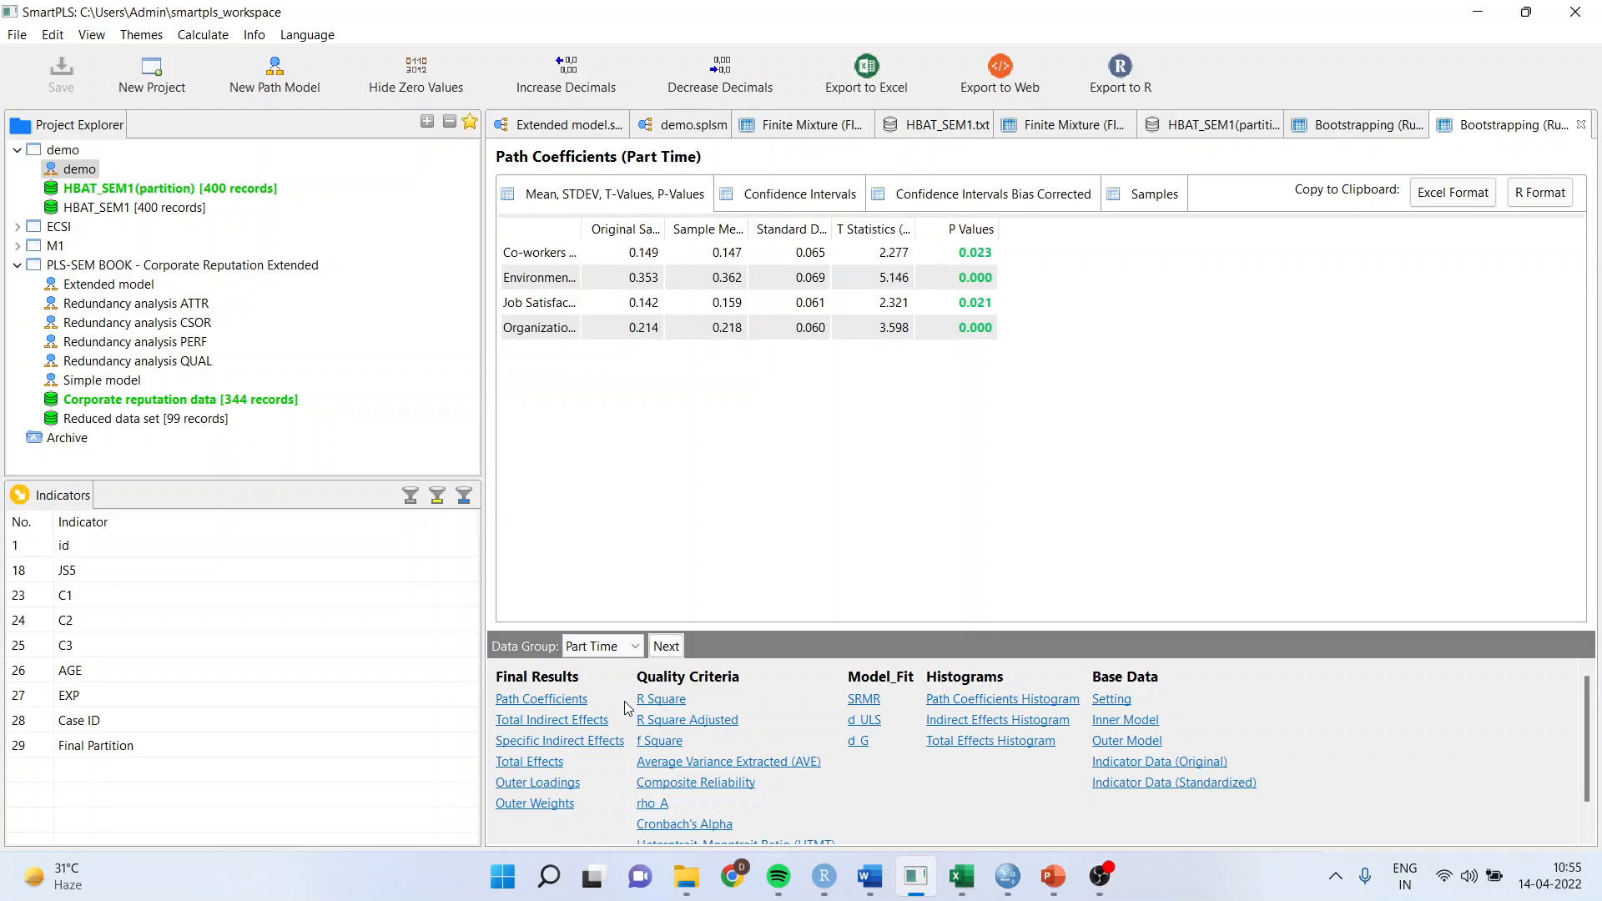
pyautogui.moveTo(582, 226); pyautogui.dragTo(676, 225)
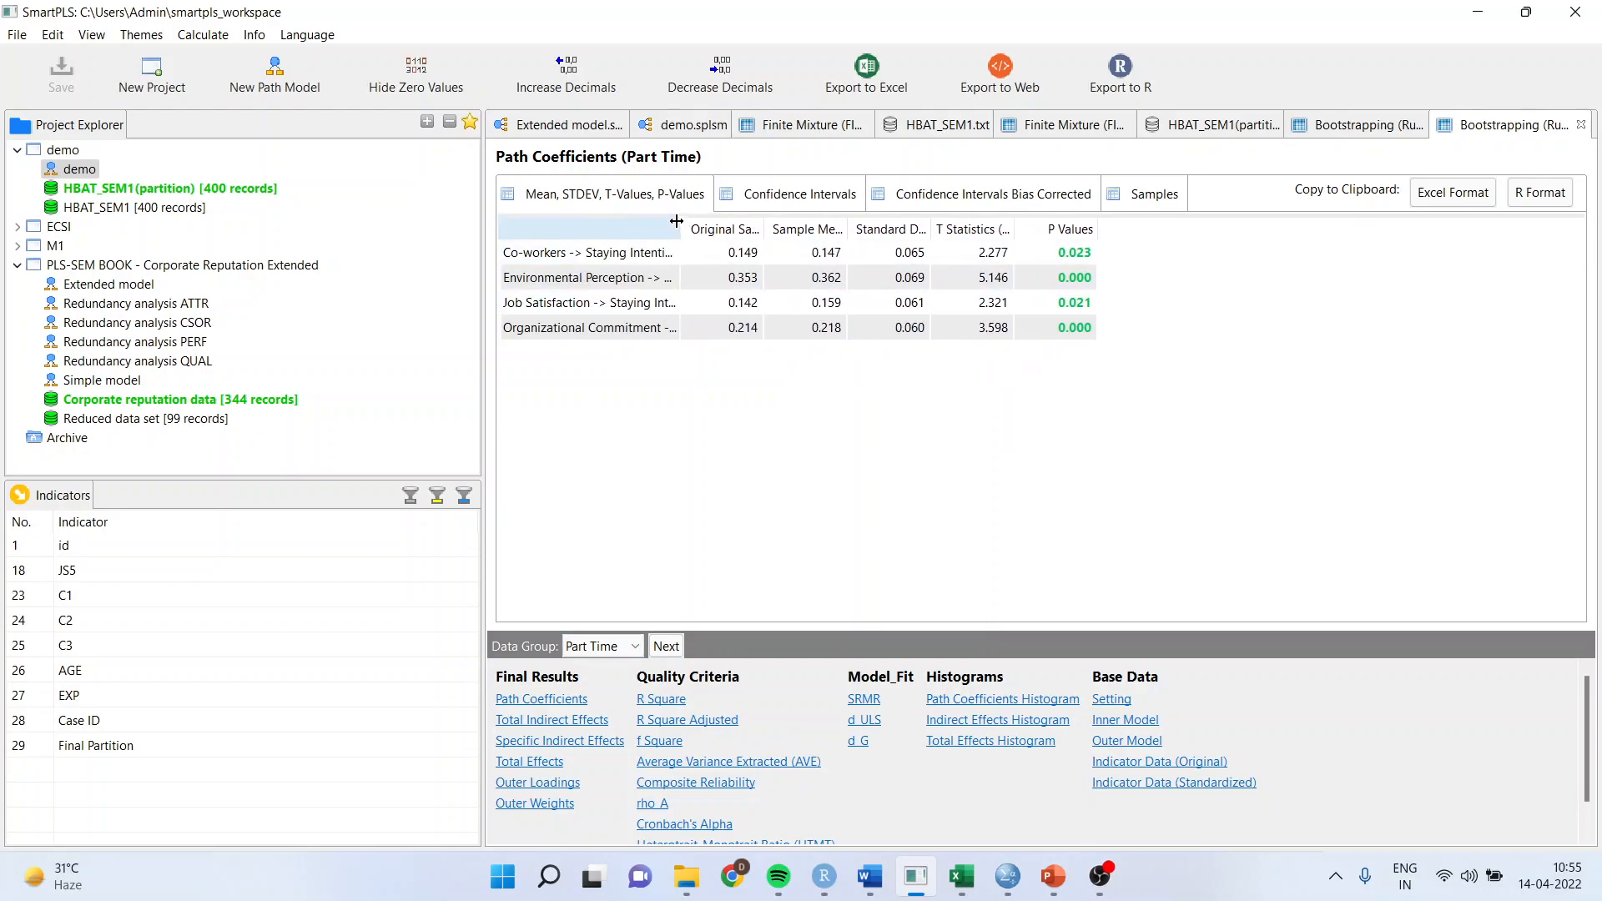
# - Show the Full Time group's bootstrapping results on the demo path model
pyautogui.click(694, 125)
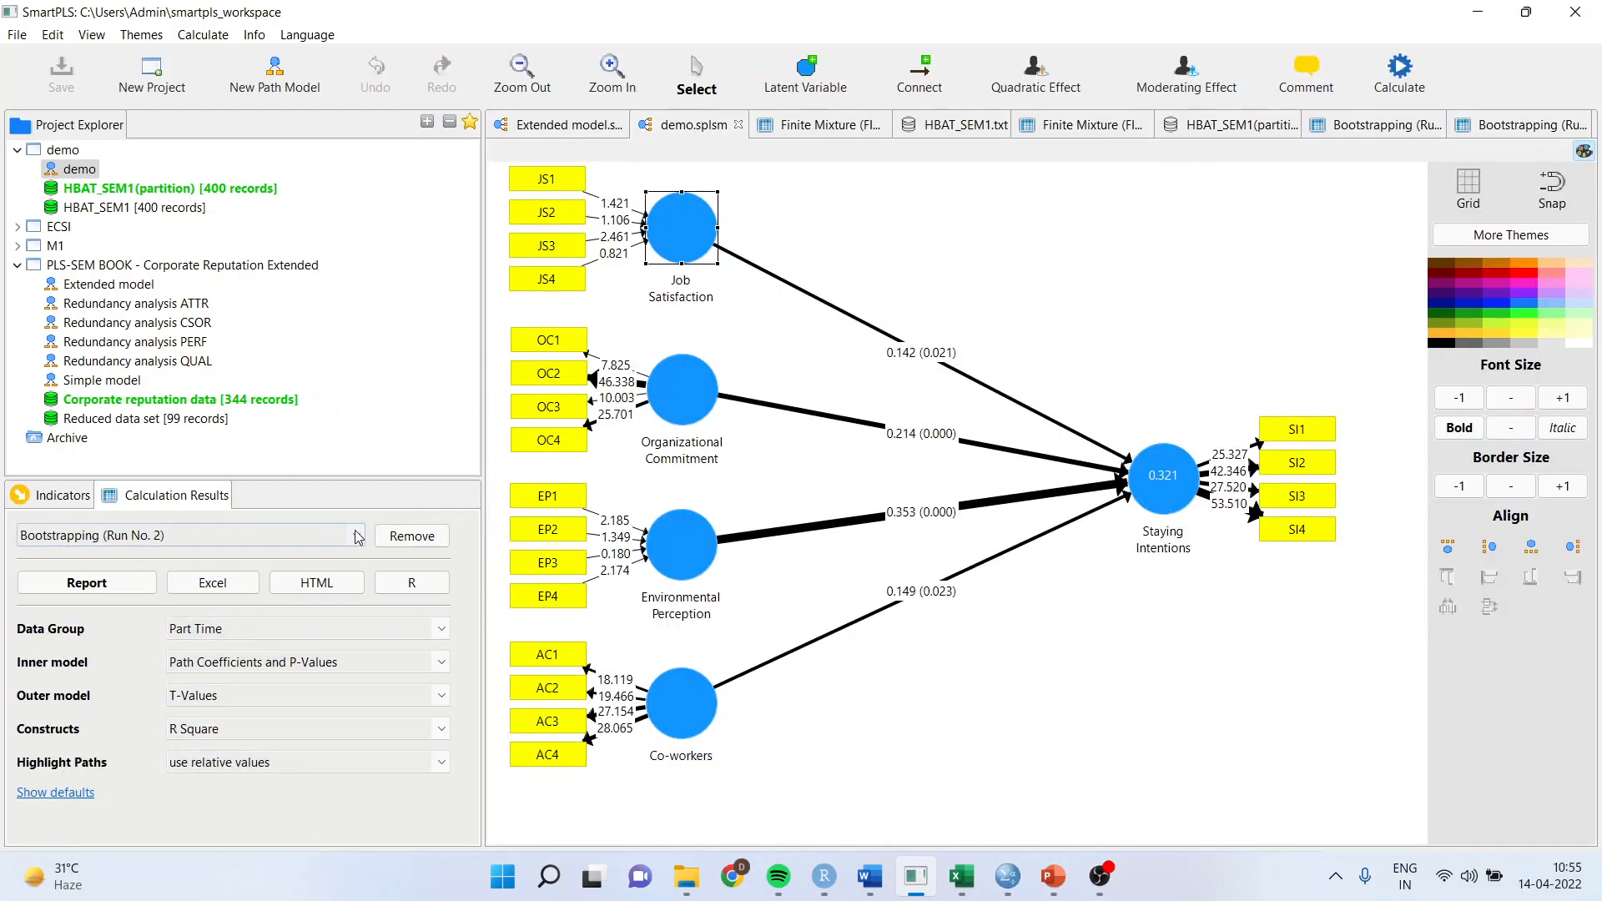
pyautogui.click(397, 629)
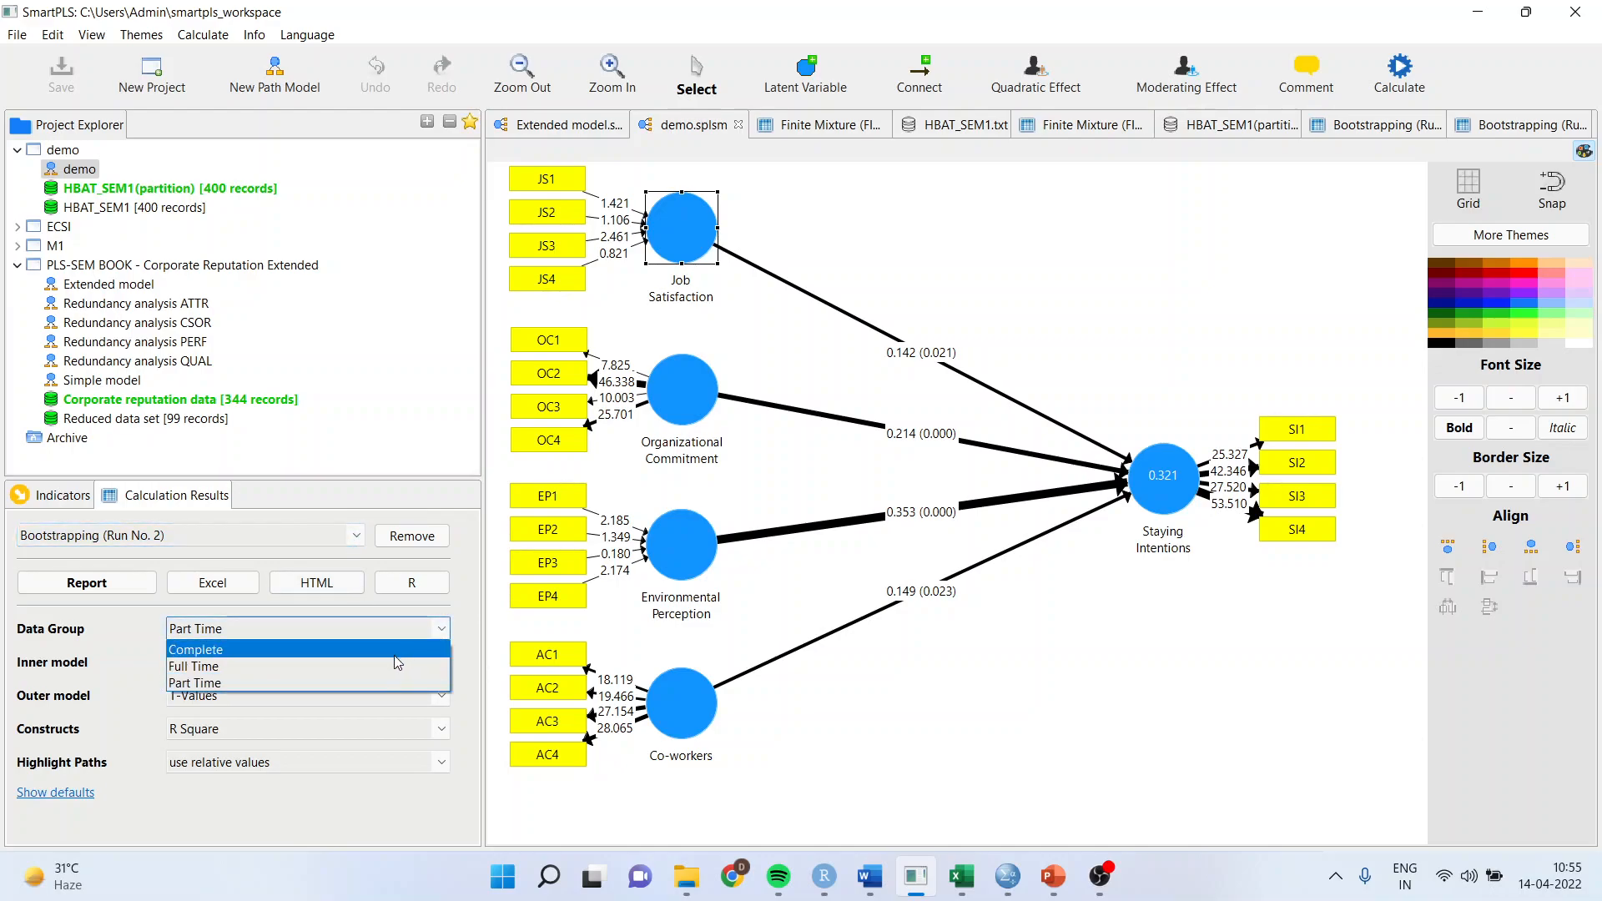
pyautogui.click(397, 666)
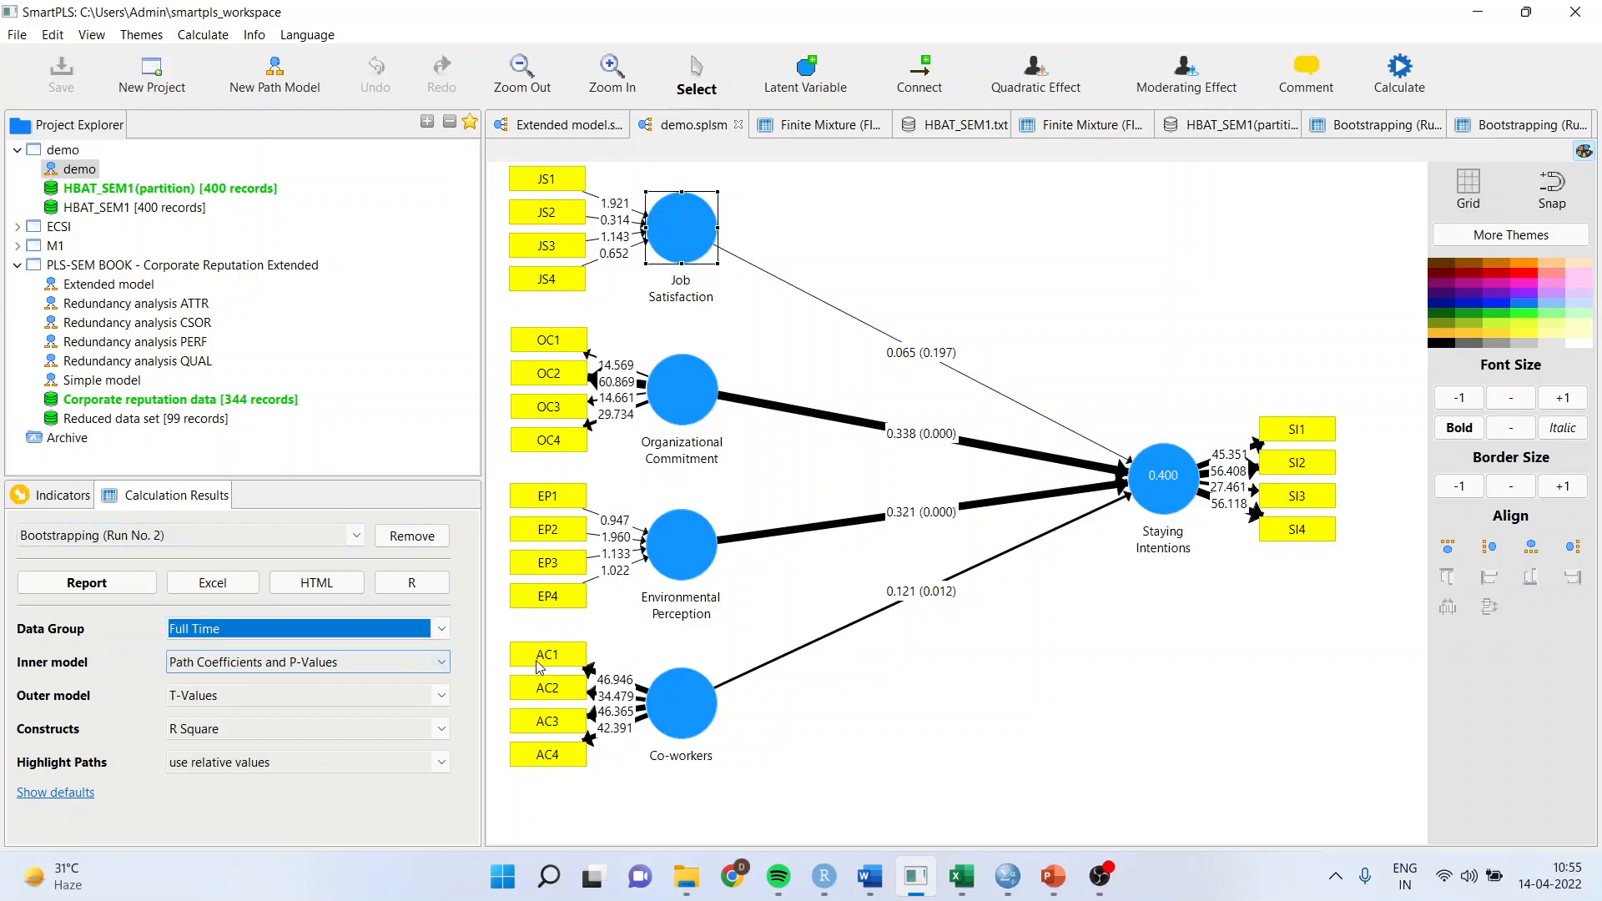
# - Switch to PowerPoint and present the Step 3 latent segment structure and Step 4 segment-specific models slides, ending the slide show after reading
pyautogui.click(1054, 876)
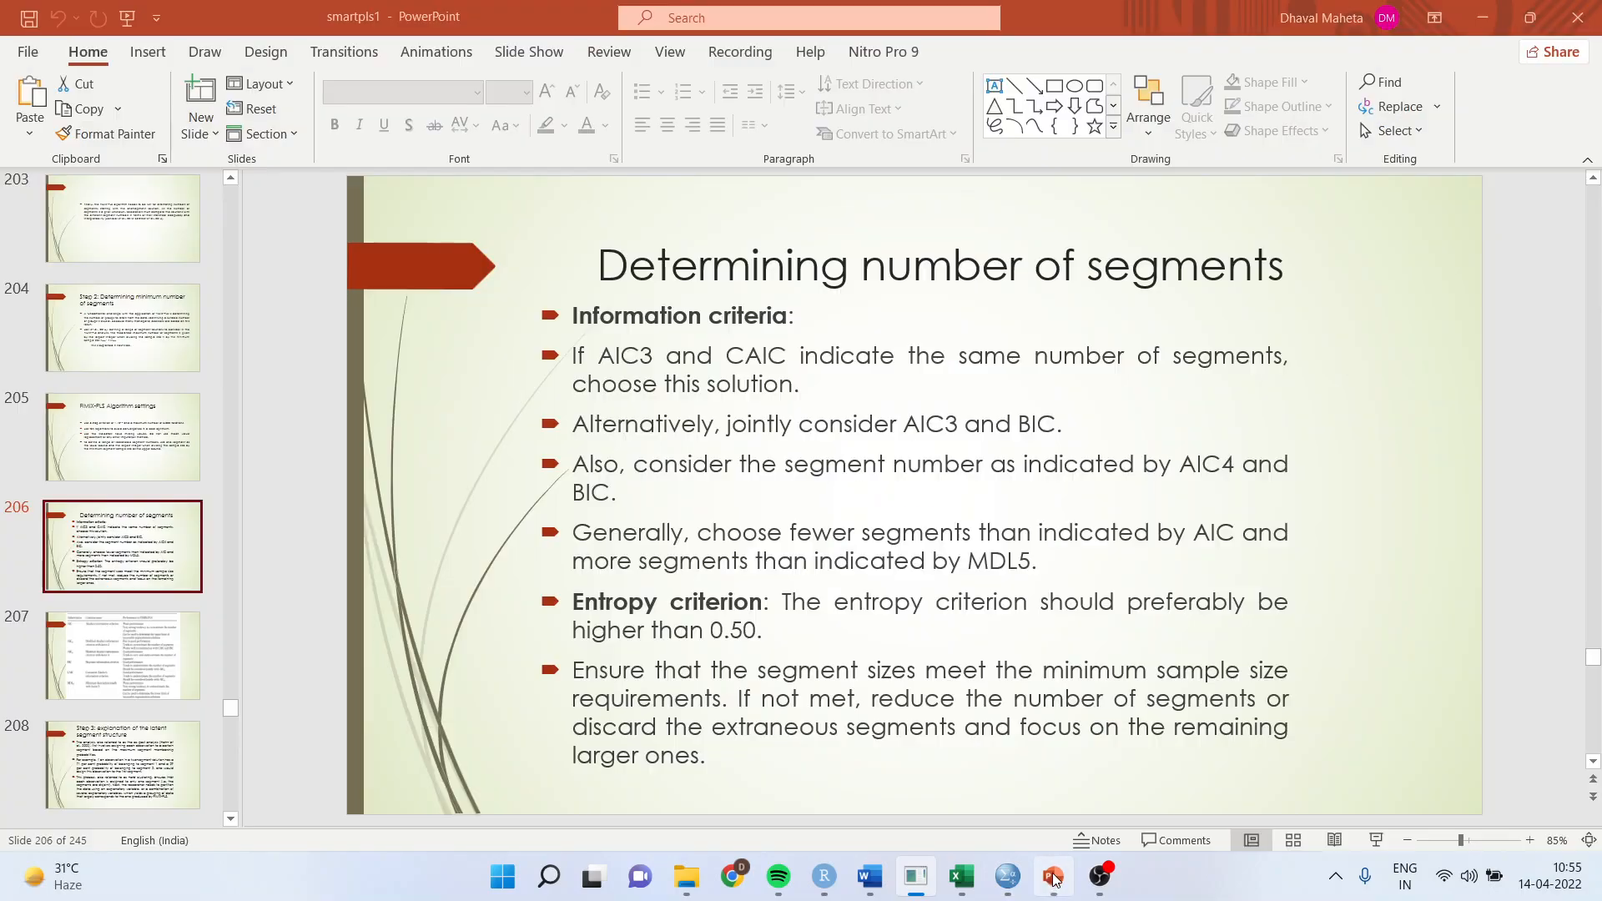
pyautogui.click(170, 756)
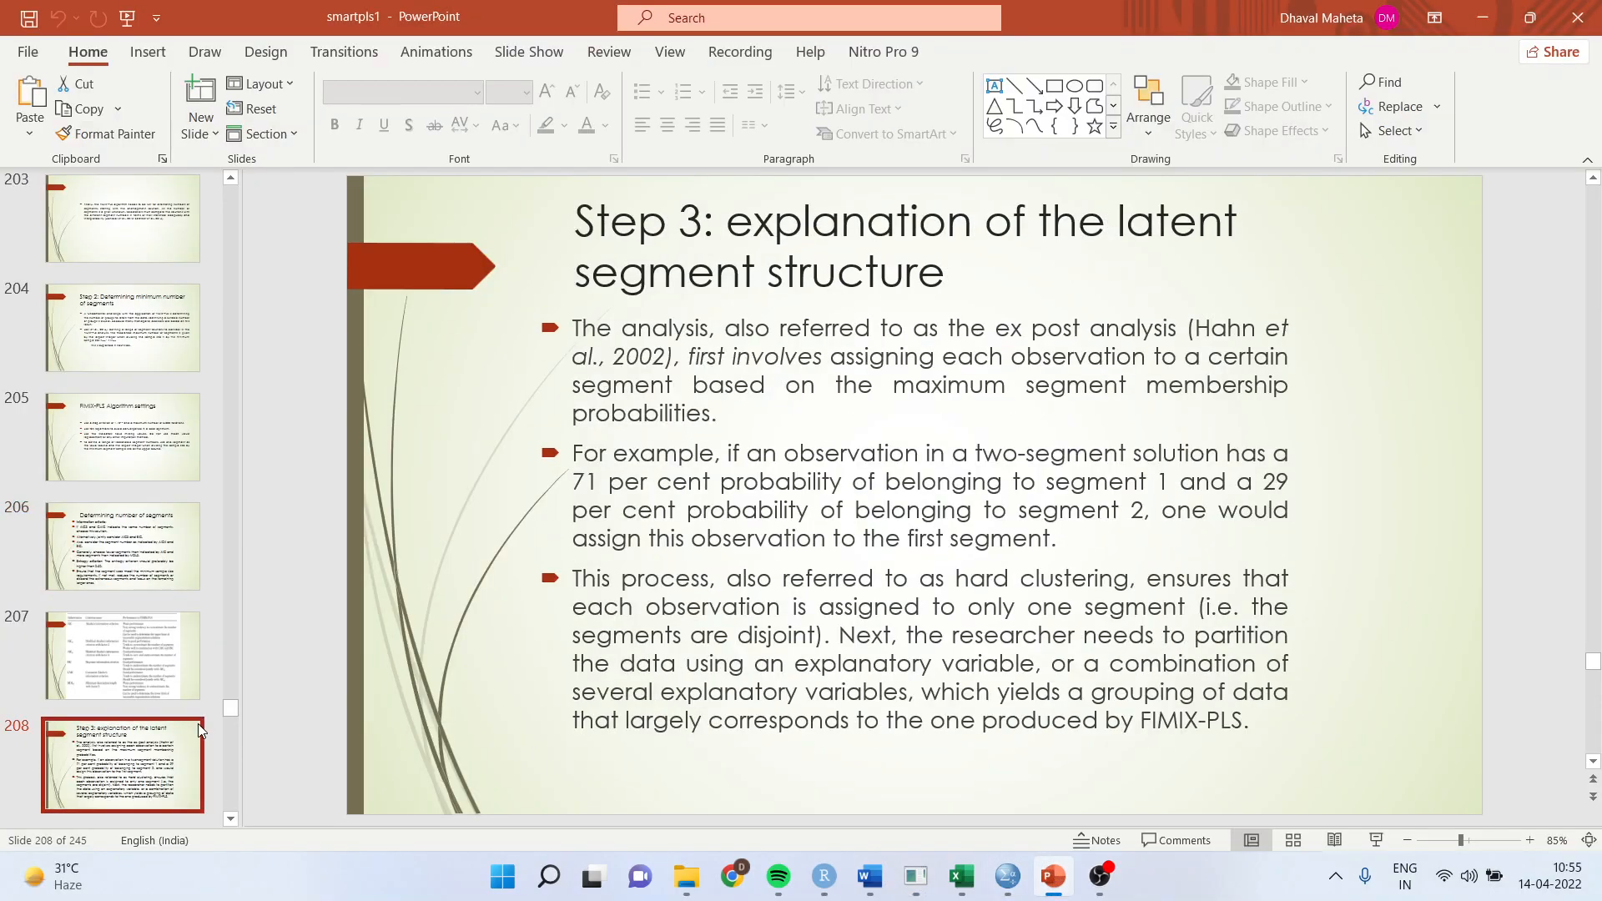
pyautogui.click(1376, 841)
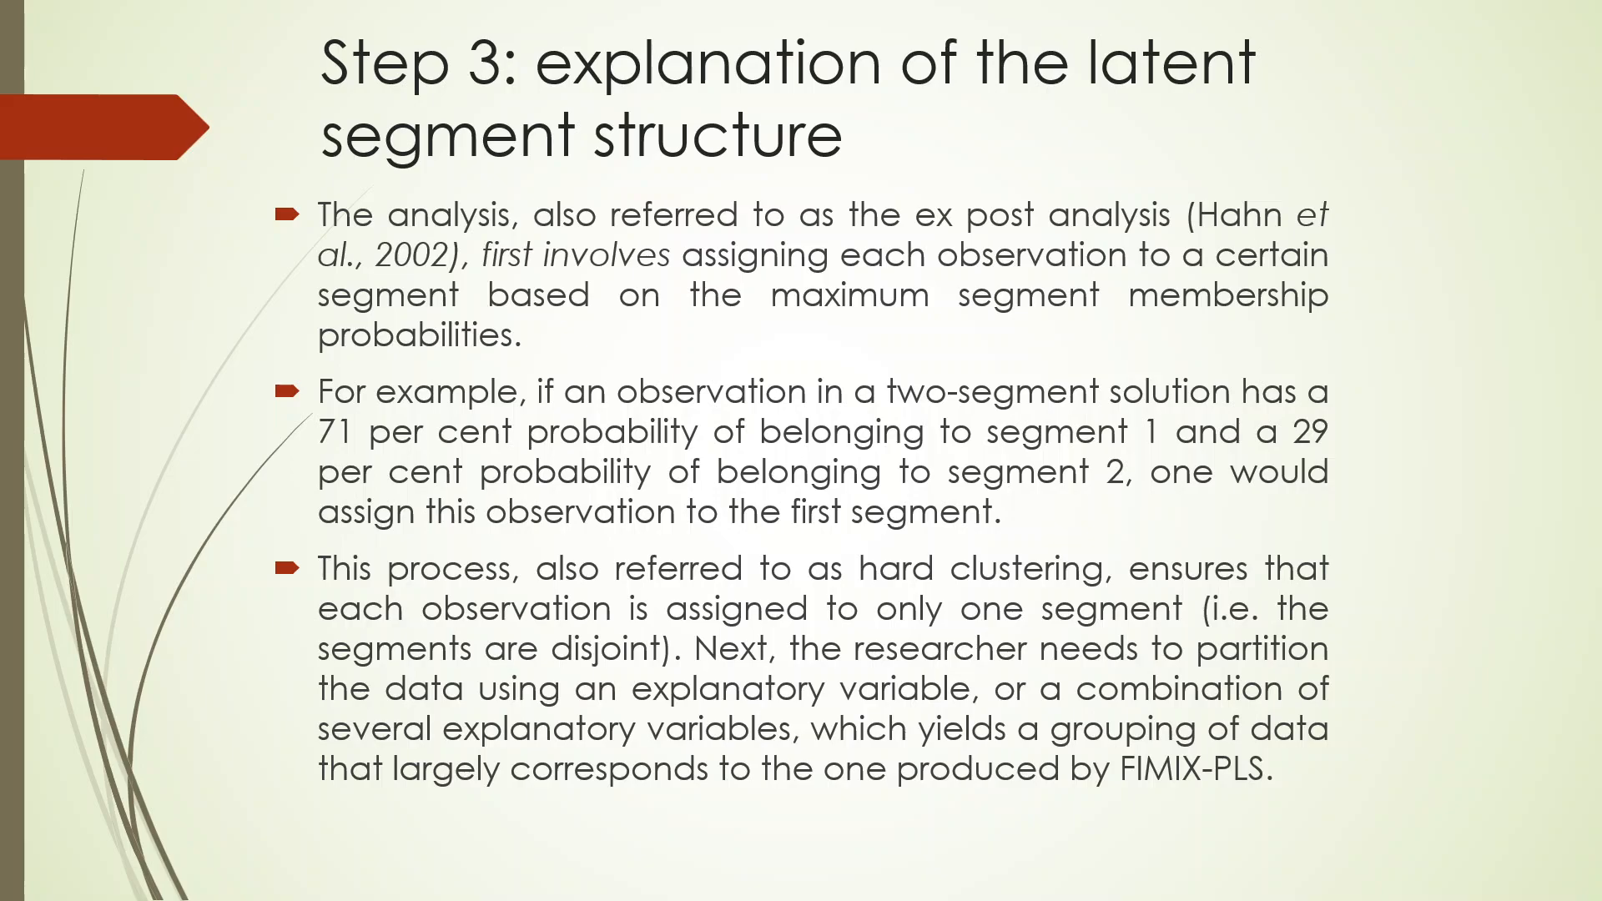
pyautogui.press('Right')
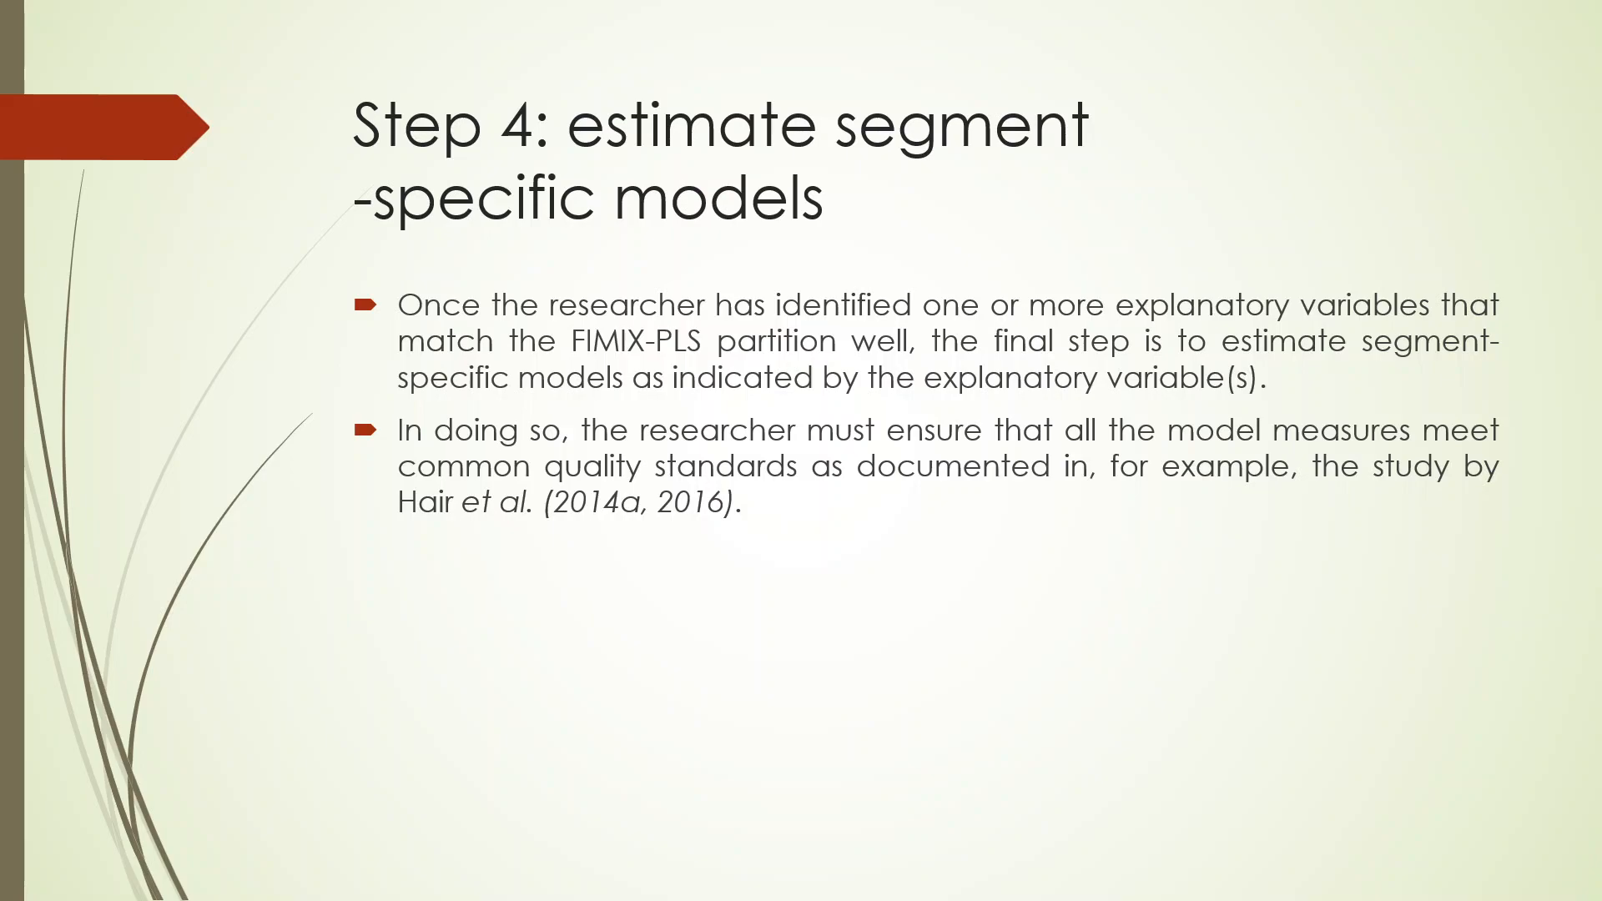
pyautogui.press('Escape')
# - Switch to the reporting FIMIX workbook in Excel and examine its Complete, Partition-I, Partition-II and Employee Type columns
pyautogui.moveTo(970, 877)
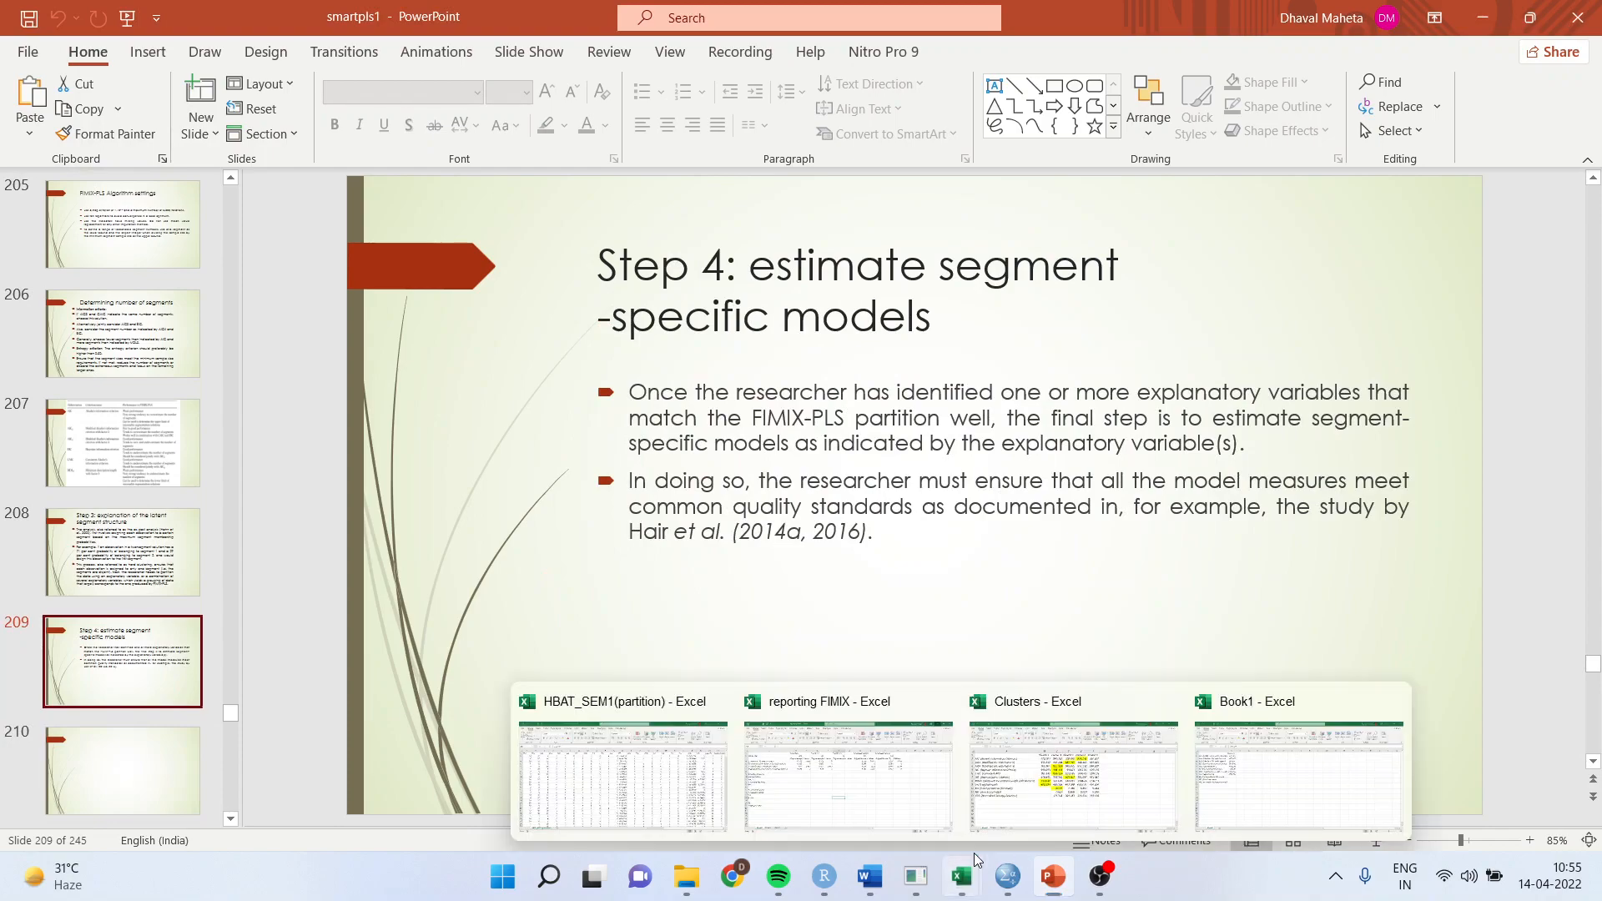
pyautogui.click(885, 807)
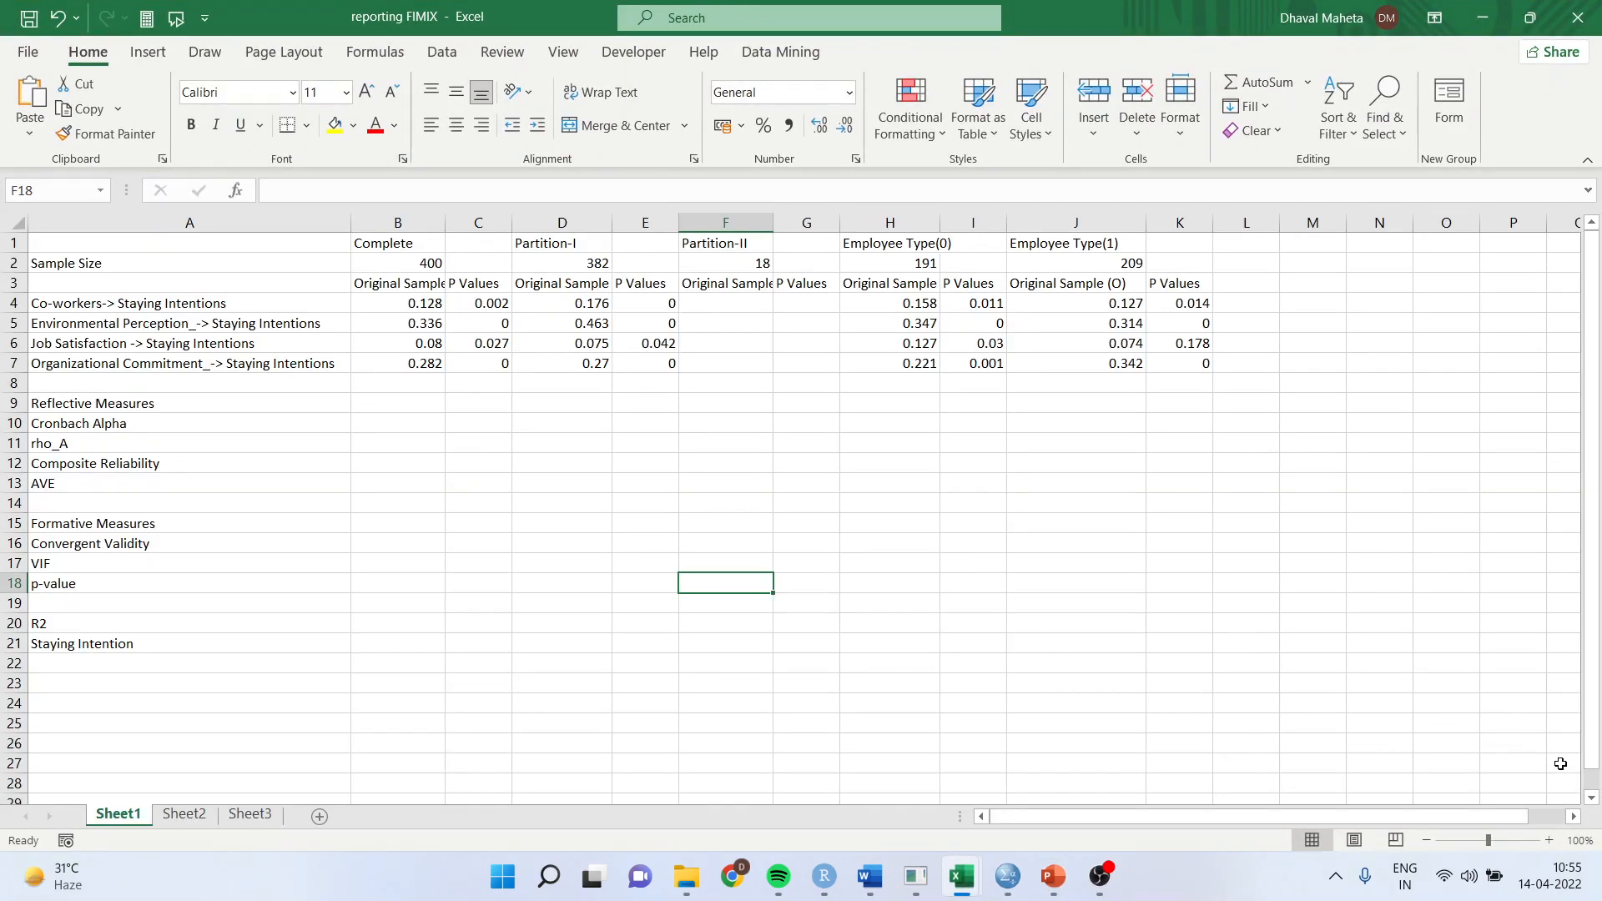
pyautogui.click(1550, 841)
pyautogui.click(1550, 841)
pyautogui.click(1550, 841)
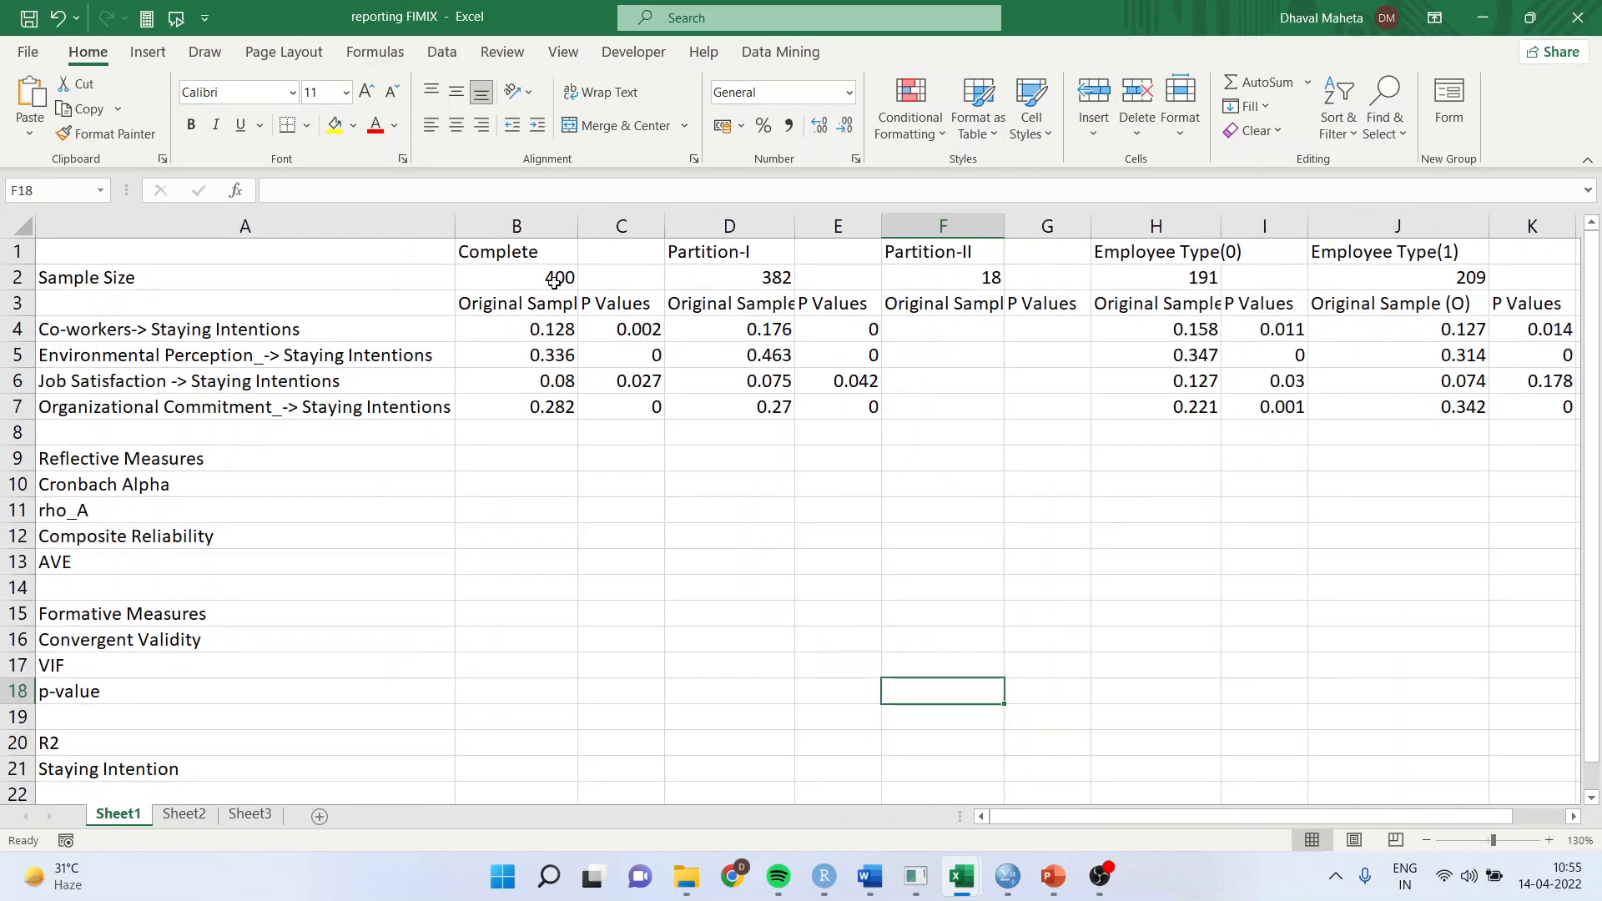
pyautogui.click(526, 222)
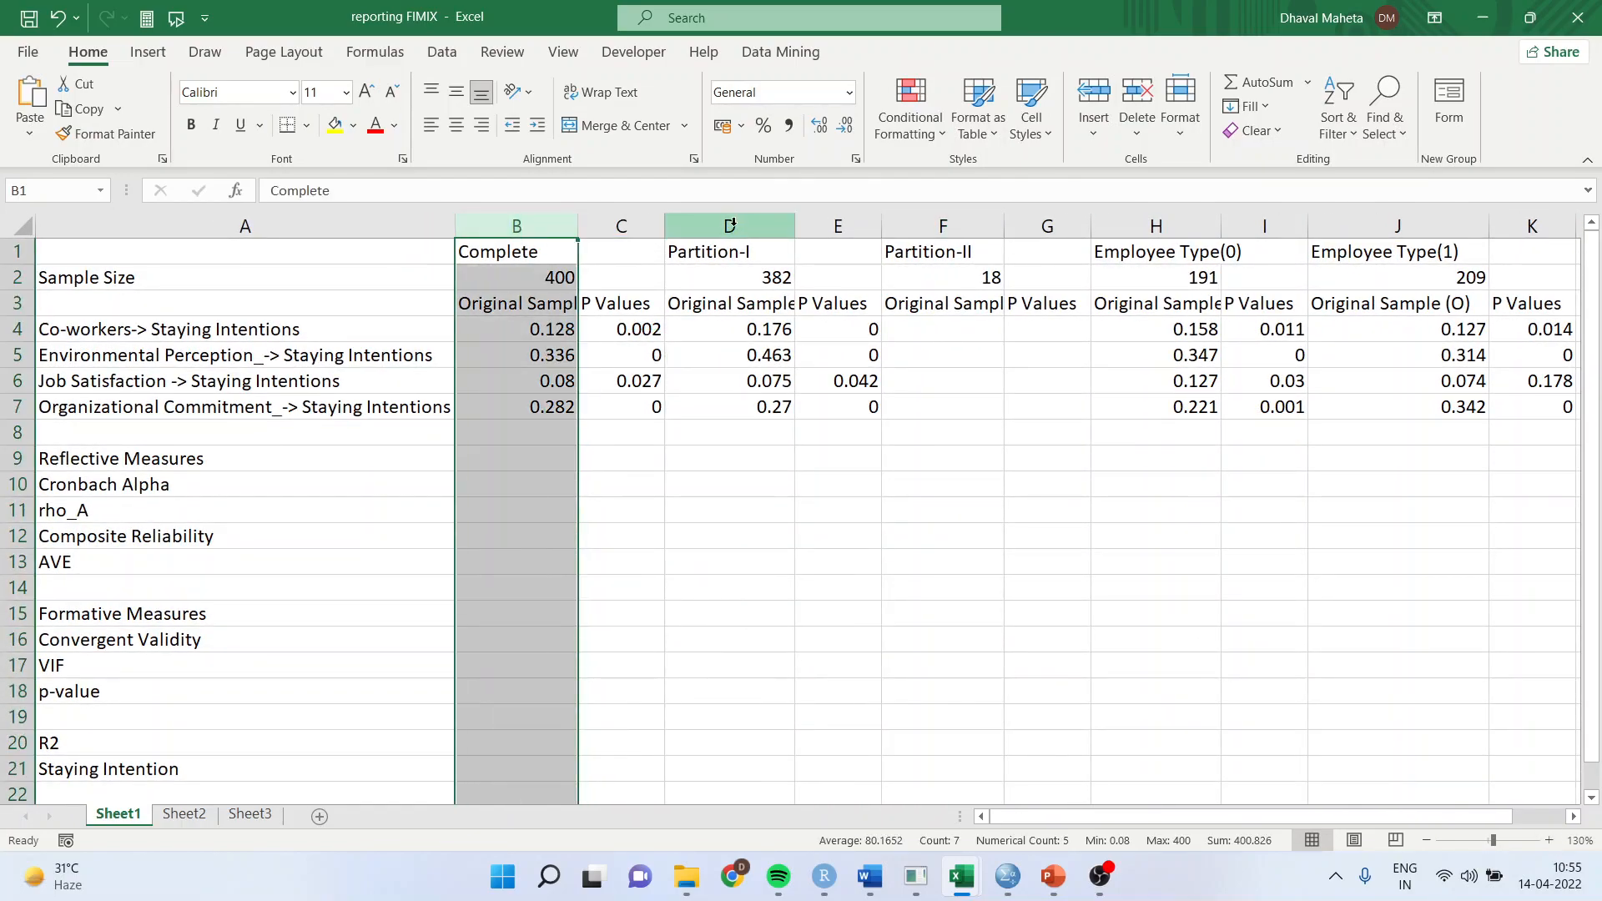
pyautogui.click(738, 226)
pyautogui.click(964, 224)
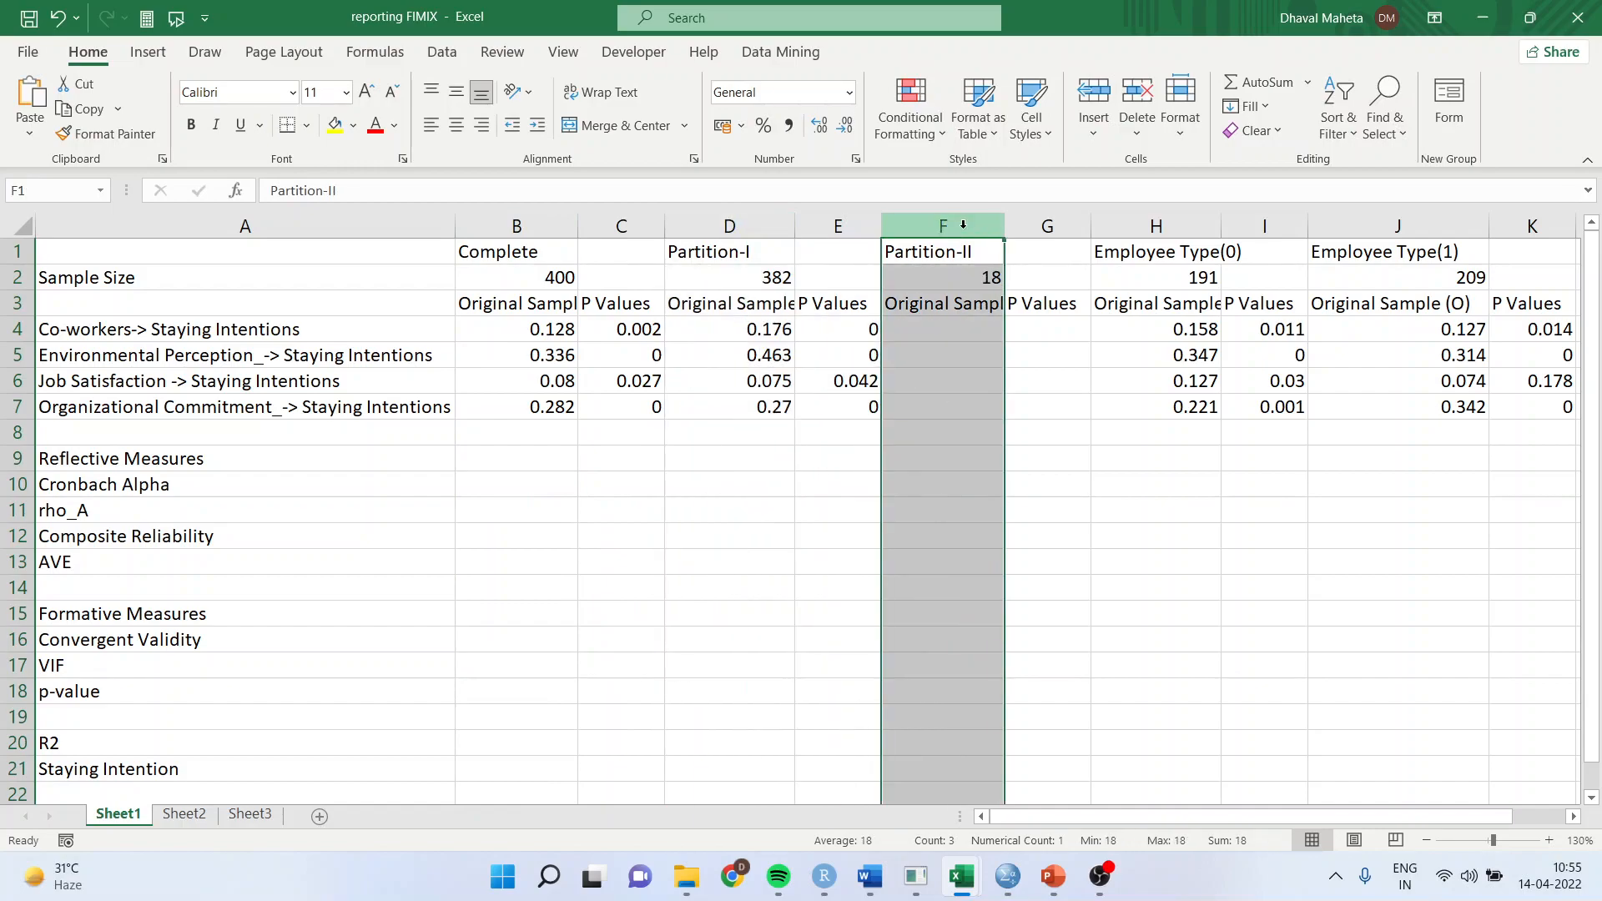
pyautogui.click(1103, 227)
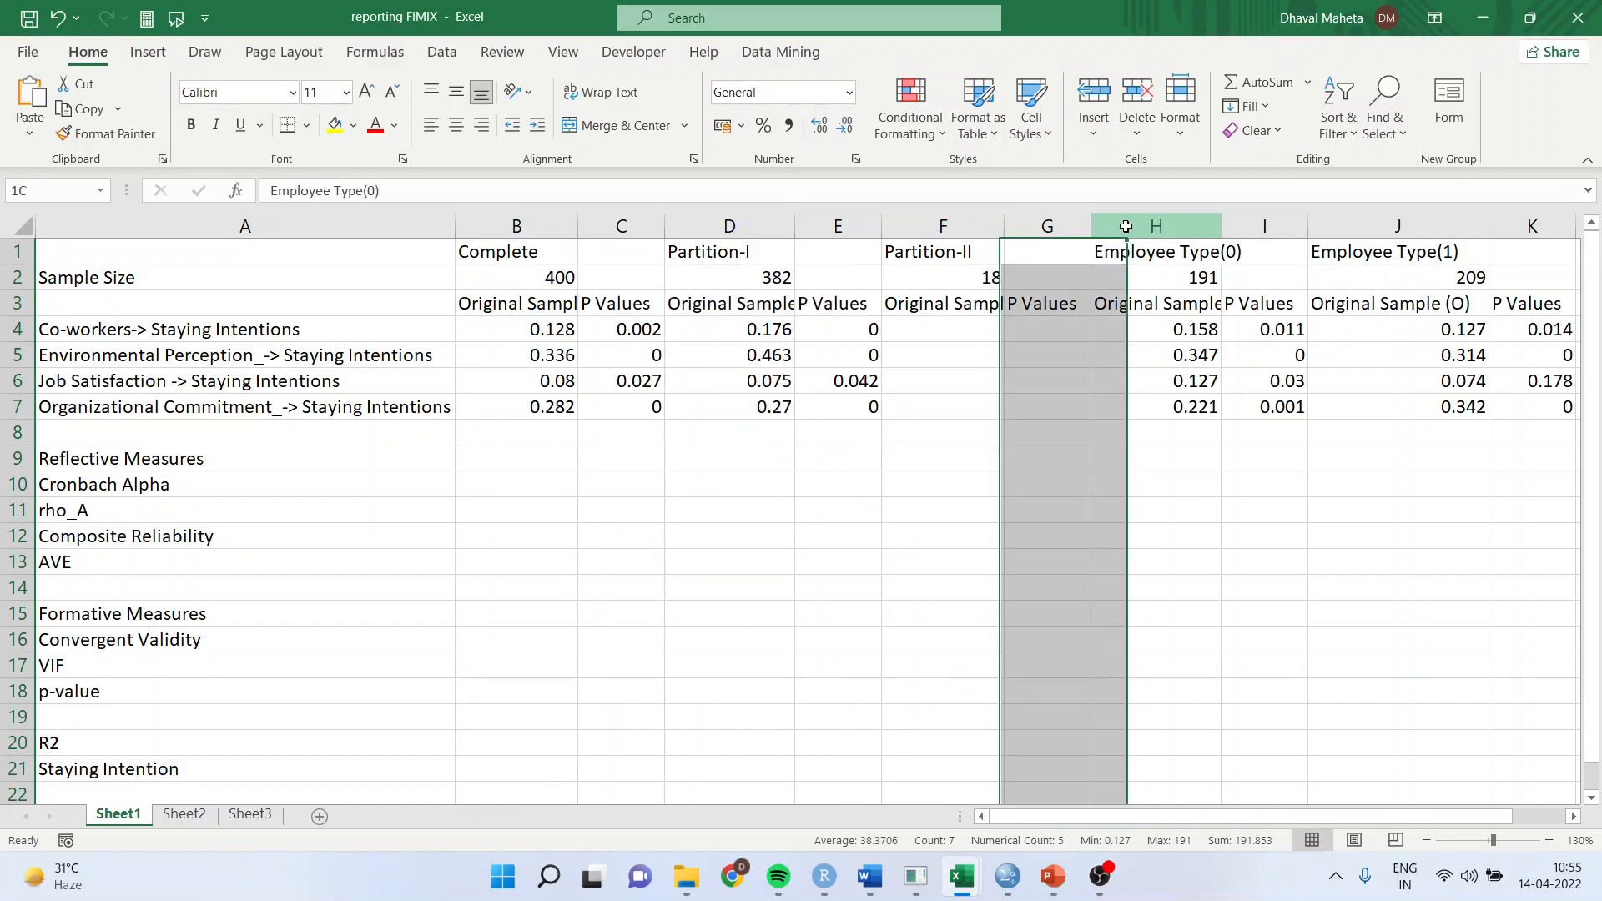
pyautogui.click(1403, 226)
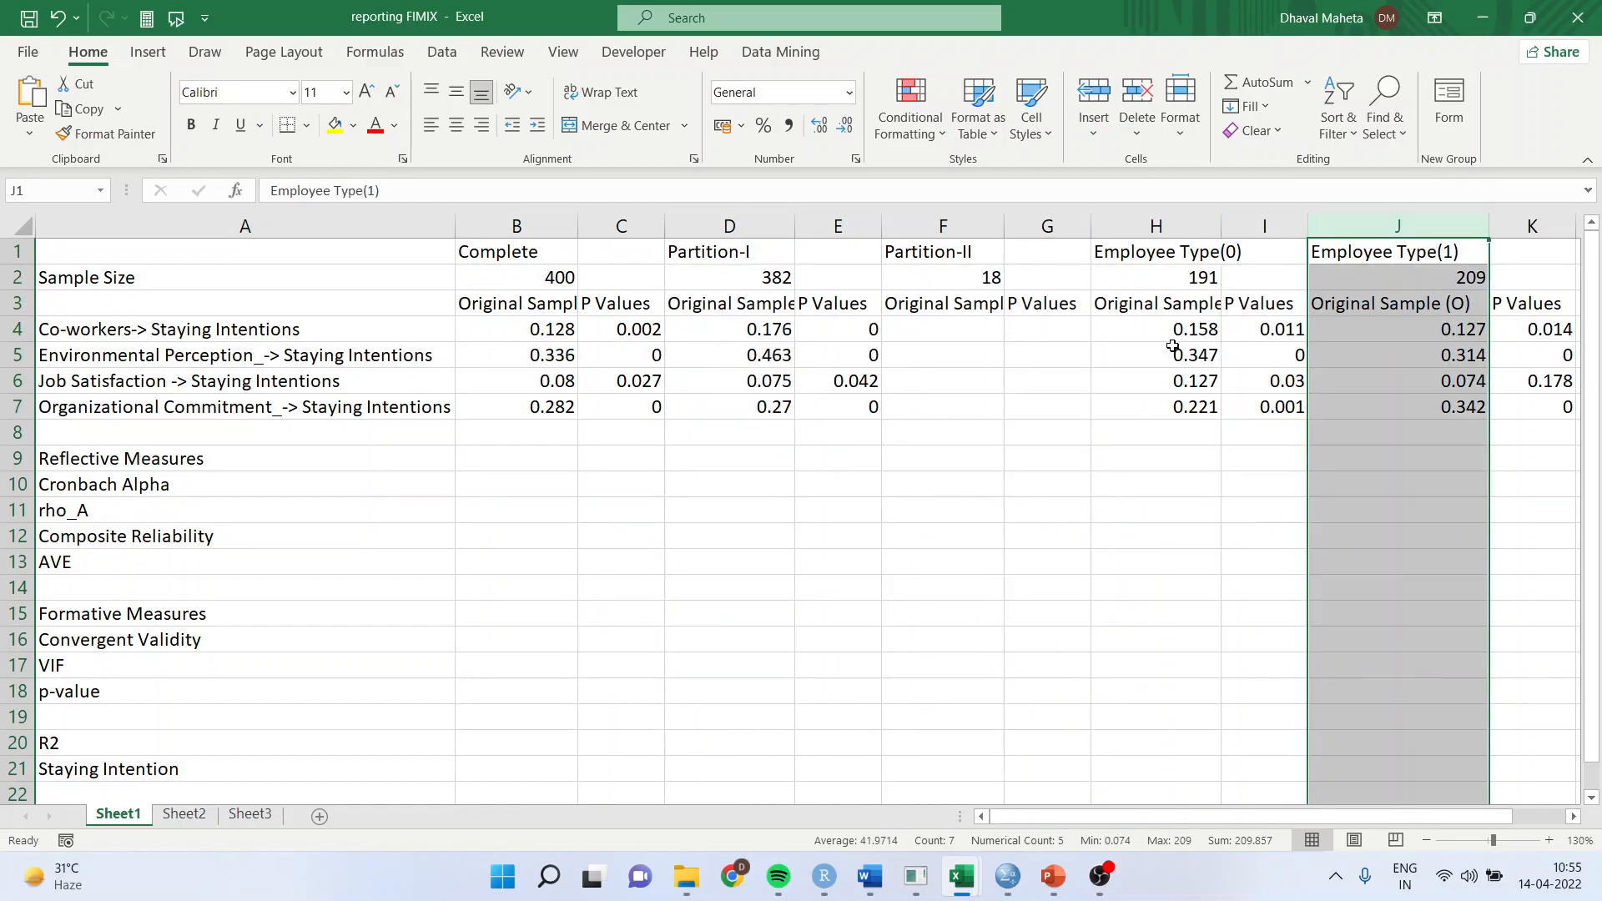
# - Go through the four paths to Staying Intentions and the P Values column of the Complete data set
pyautogui.click(116, 331)
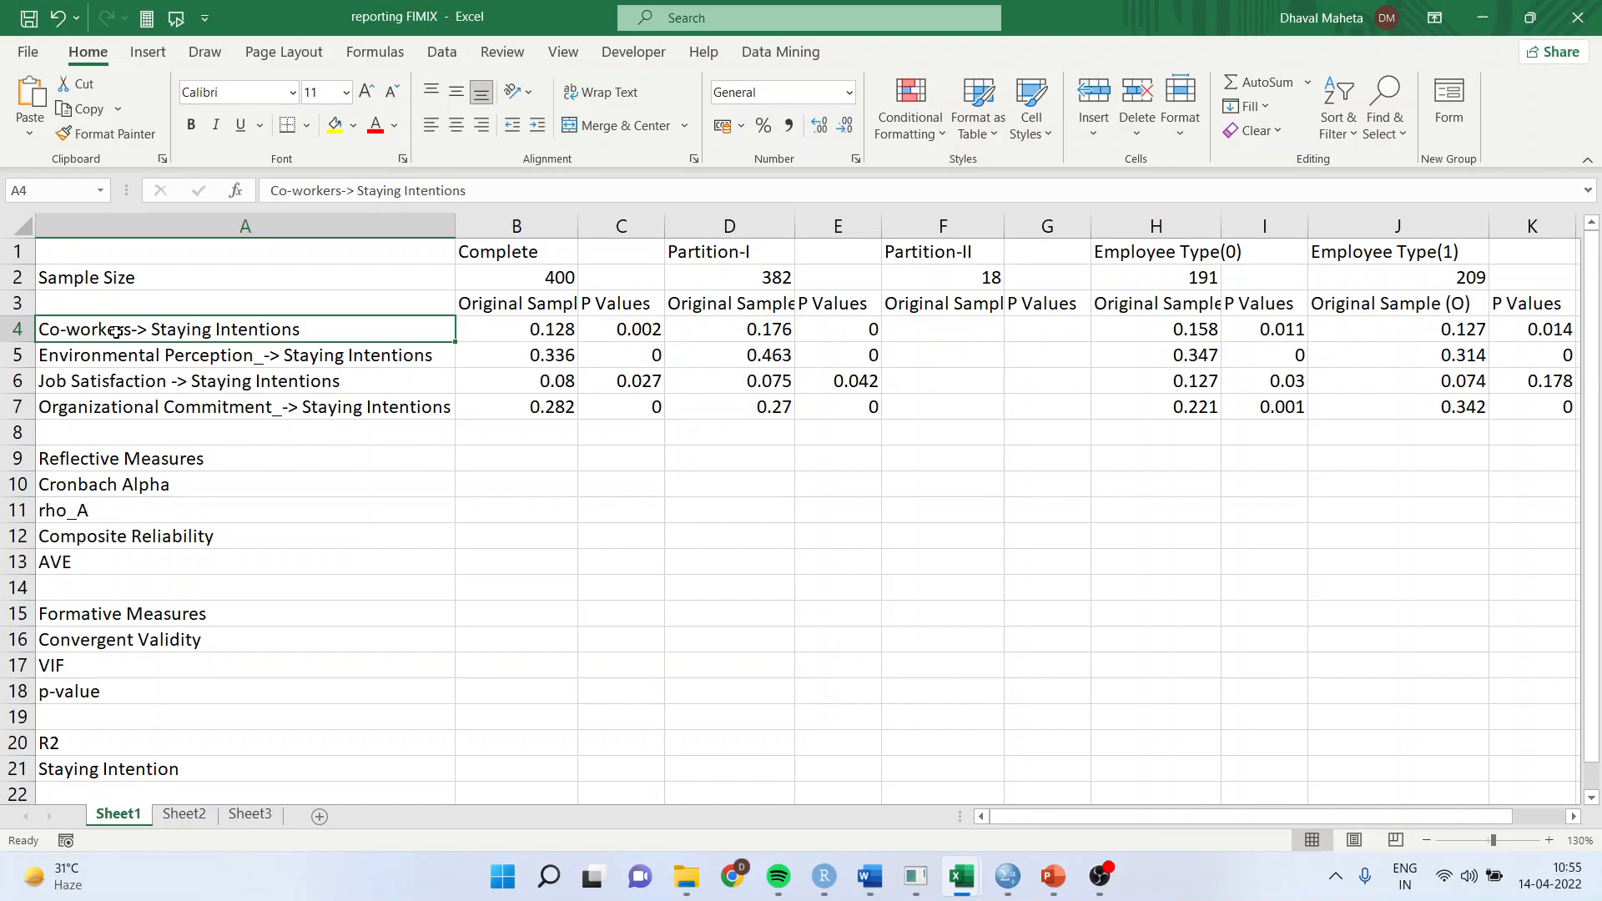
pyautogui.press('Down')
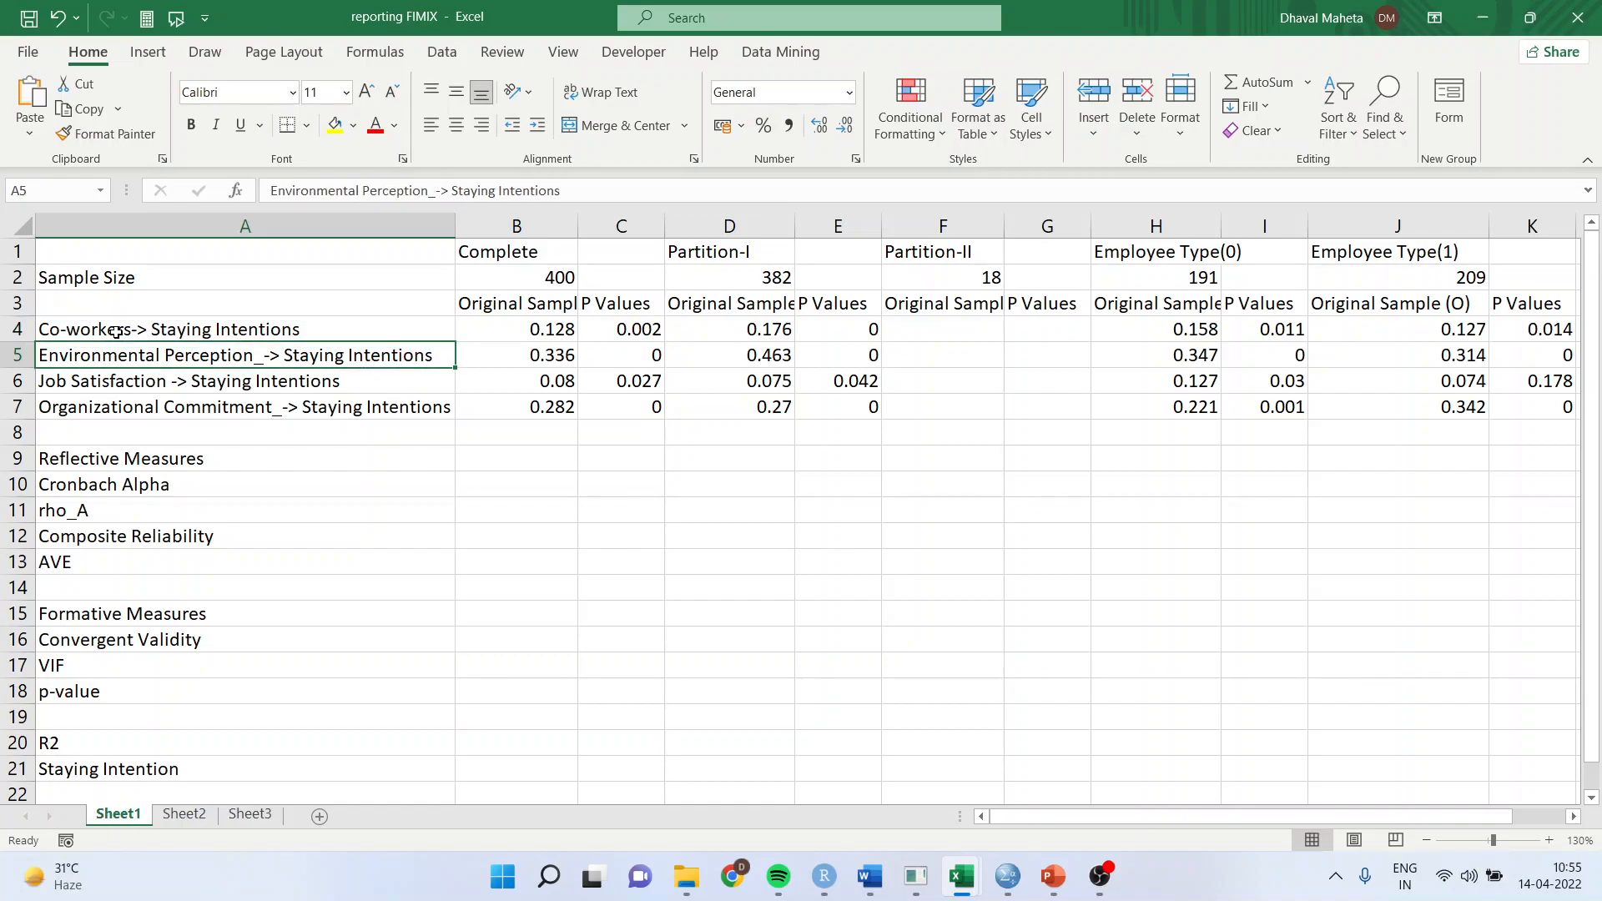
pyautogui.press('Down')
pyautogui.press('Down')
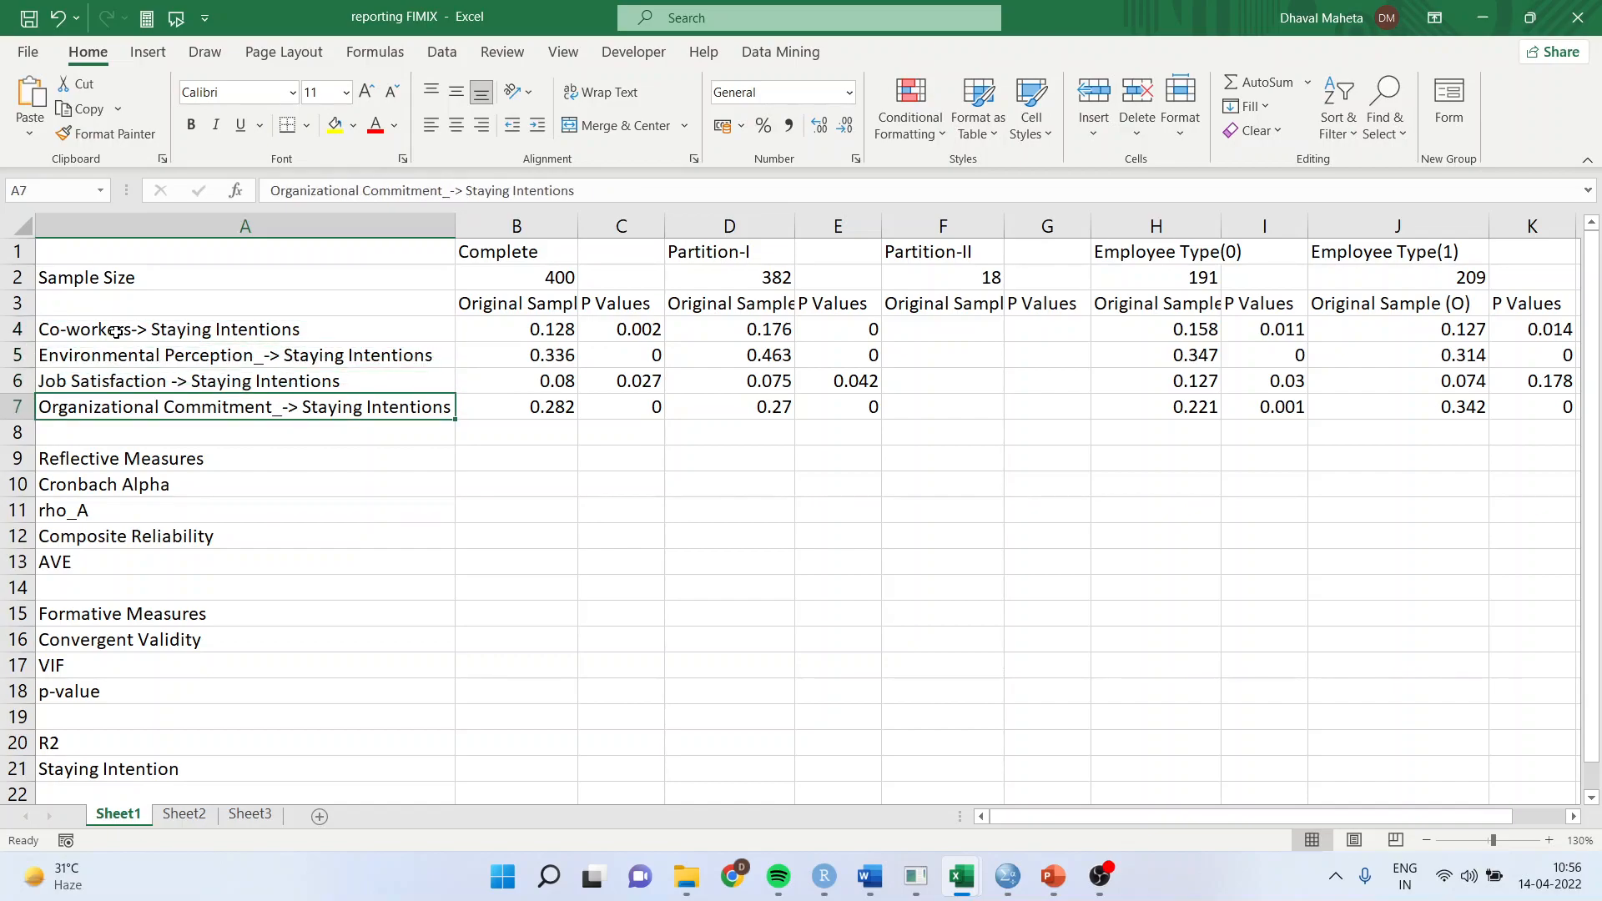
pyautogui.press('Right')
pyautogui.press('Right')
pyautogui.press('Up')
pyautogui.press('Up')
pyautogui.press('Up')
pyautogui.press('Up')
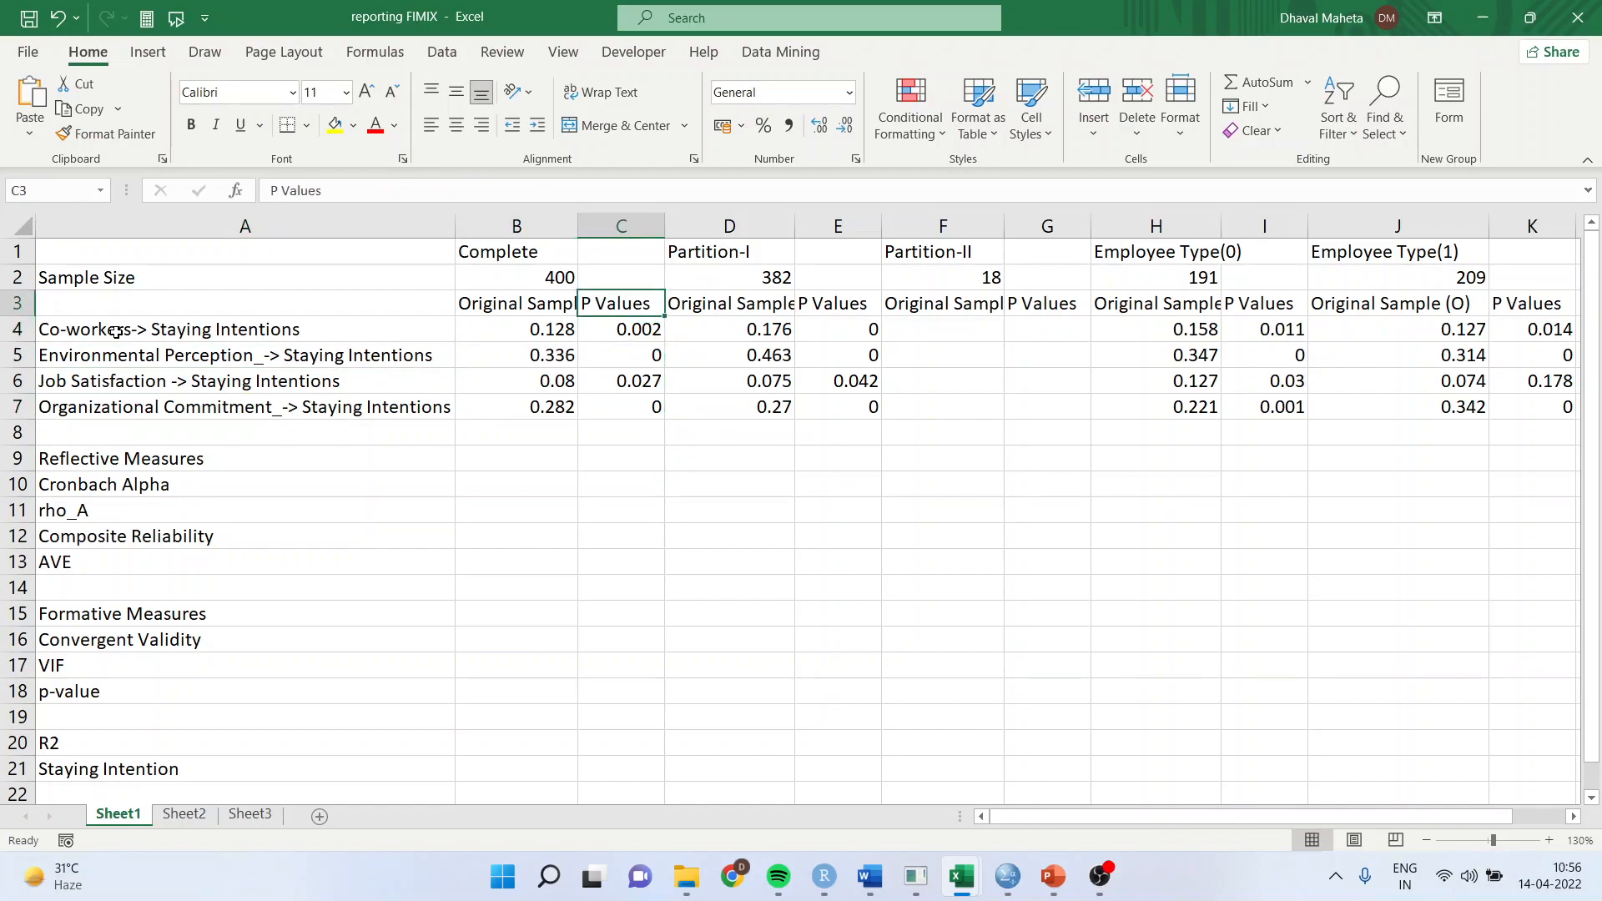
# - Compare the Partition-I and Partition-II columns with the Employee Type(0) and Employee Type(1) columns
pyautogui.press('Down')
pyautogui.press('Right')
pyautogui.press('Right')
pyautogui.press('Right')
pyautogui.press('Down')
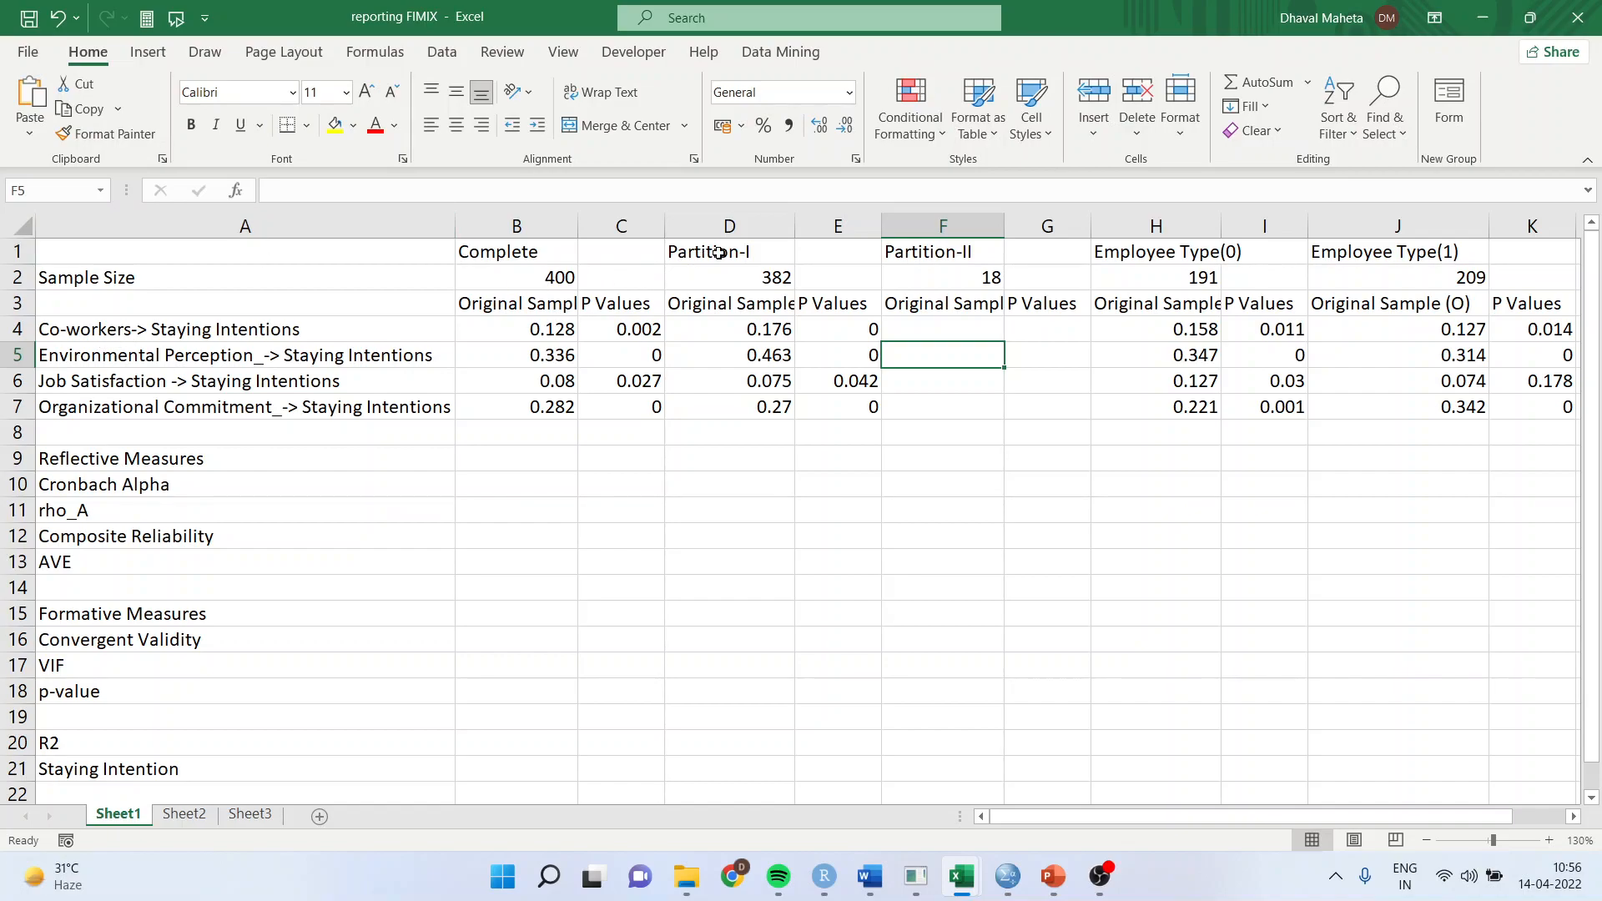
pyautogui.moveTo(730, 226); pyautogui.dragTo(936, 226)
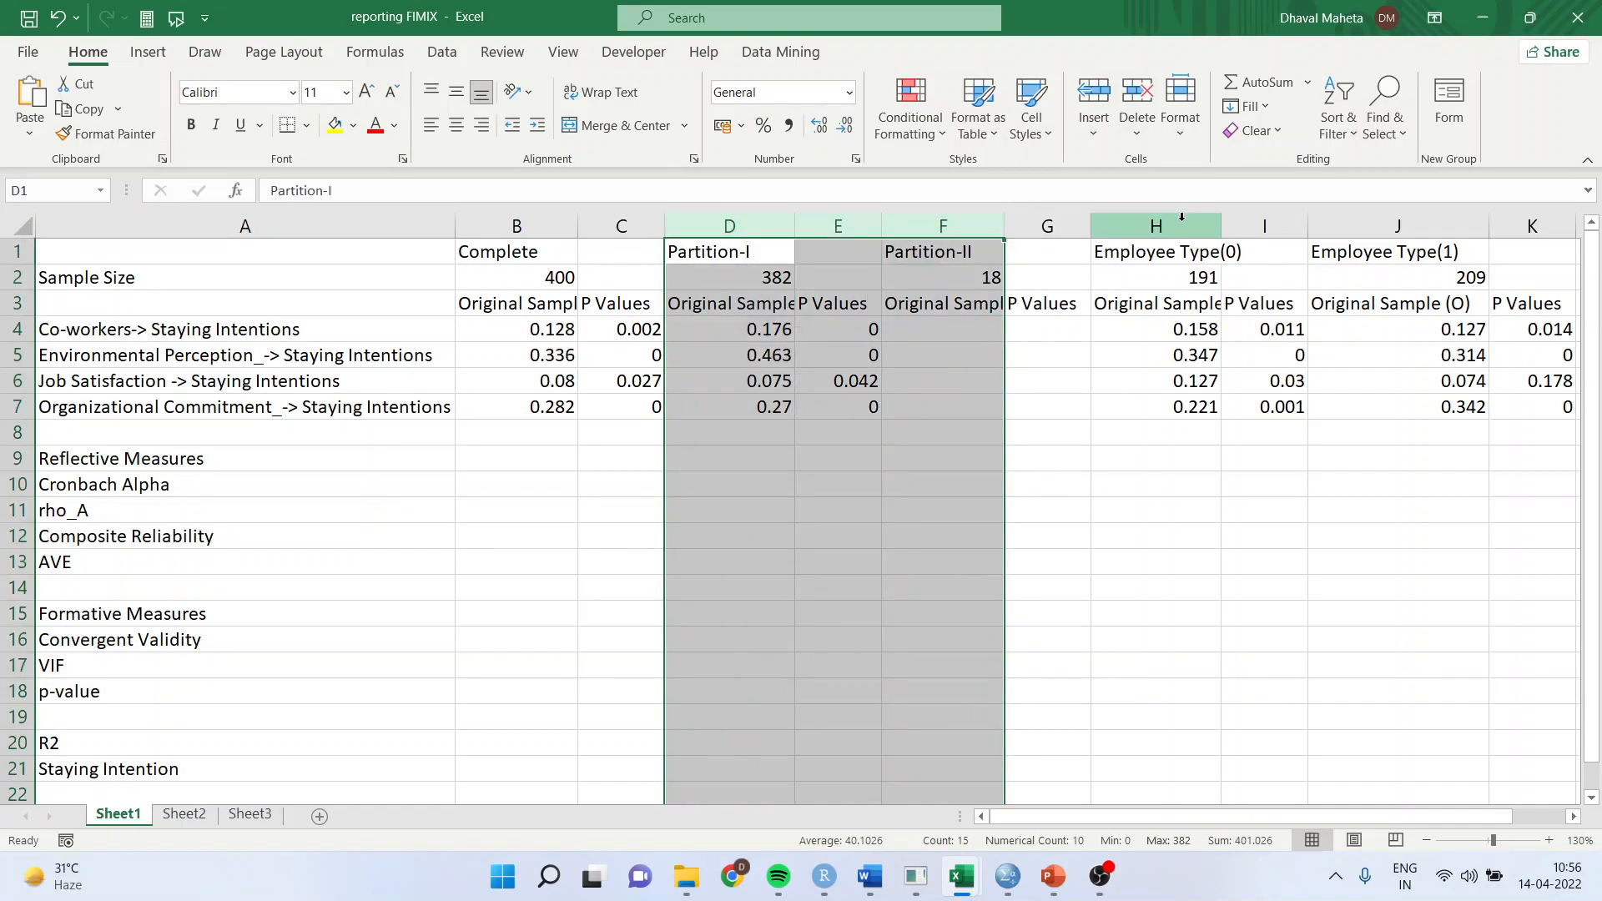
pyautogui.moveTo(1156, 226); pyautogui.dragTo(1533, 227)
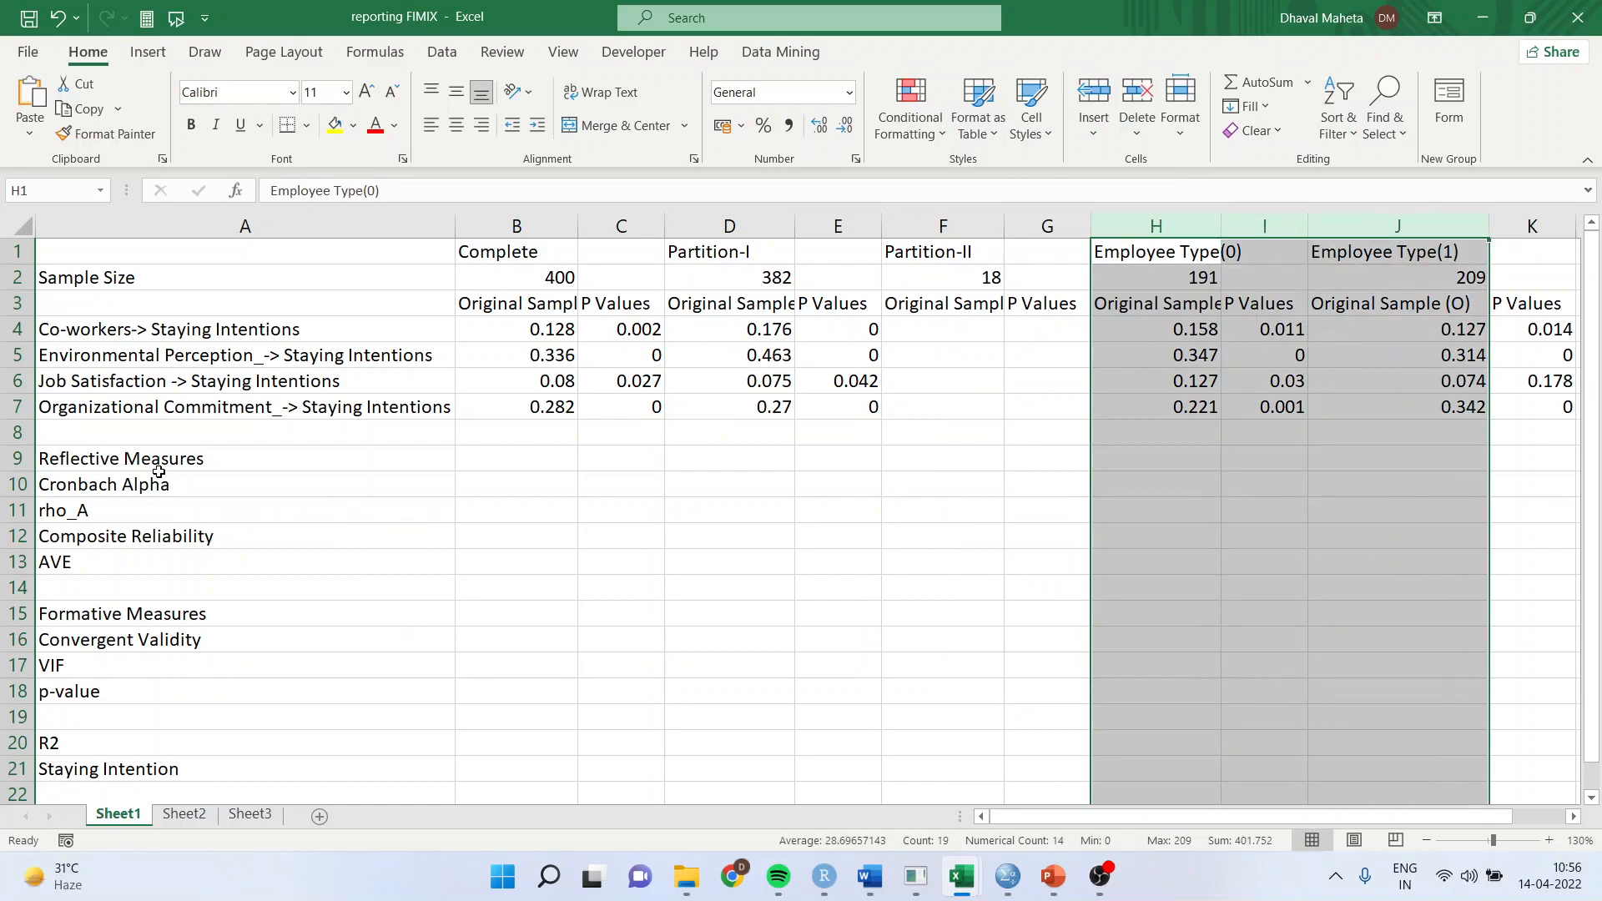
# - Go through the reflective measures, formative measures and R2 row labels of the reporting table, down to Staying Intention
pyautogui.click(153, 461)
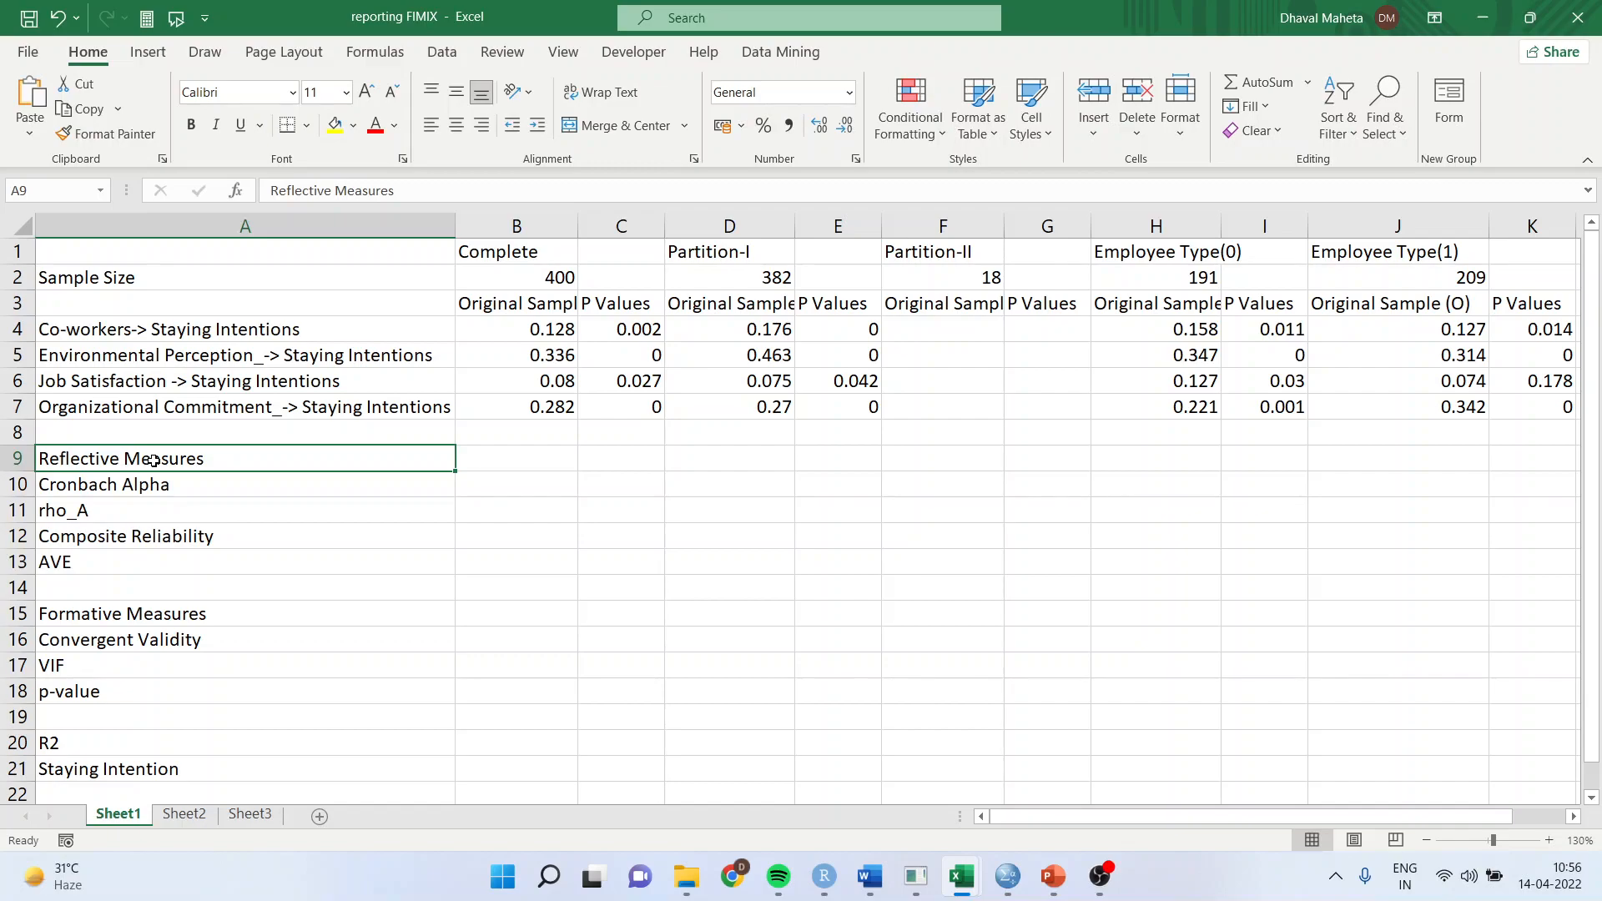
pyautogui.press('Down')
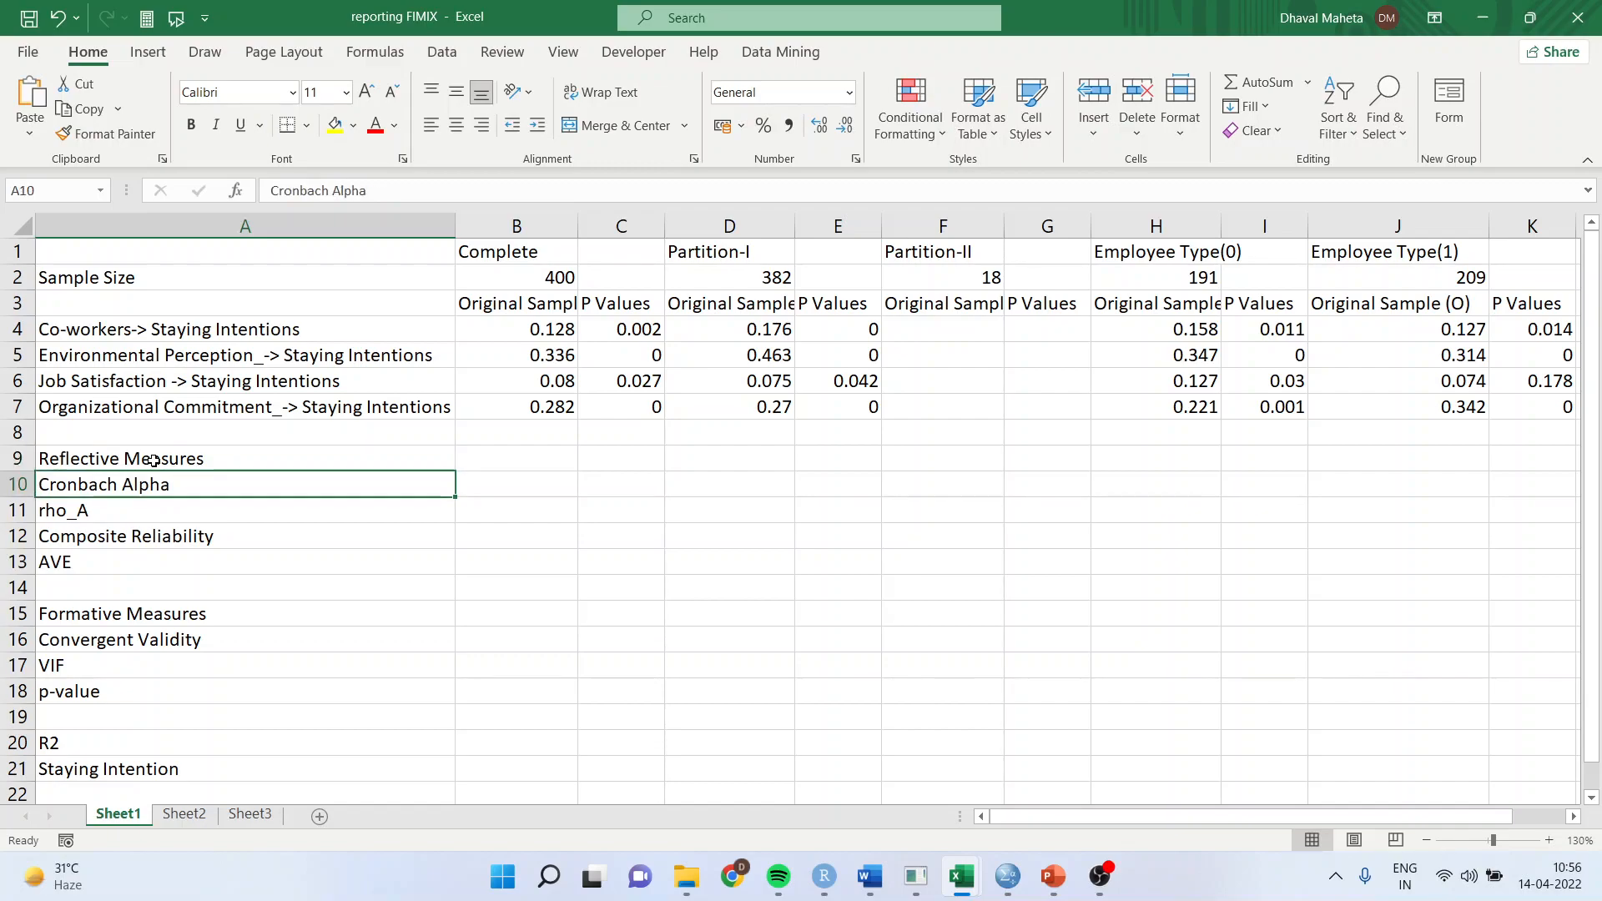
pyautogui.press('Down')
pyautogui.press('Down')
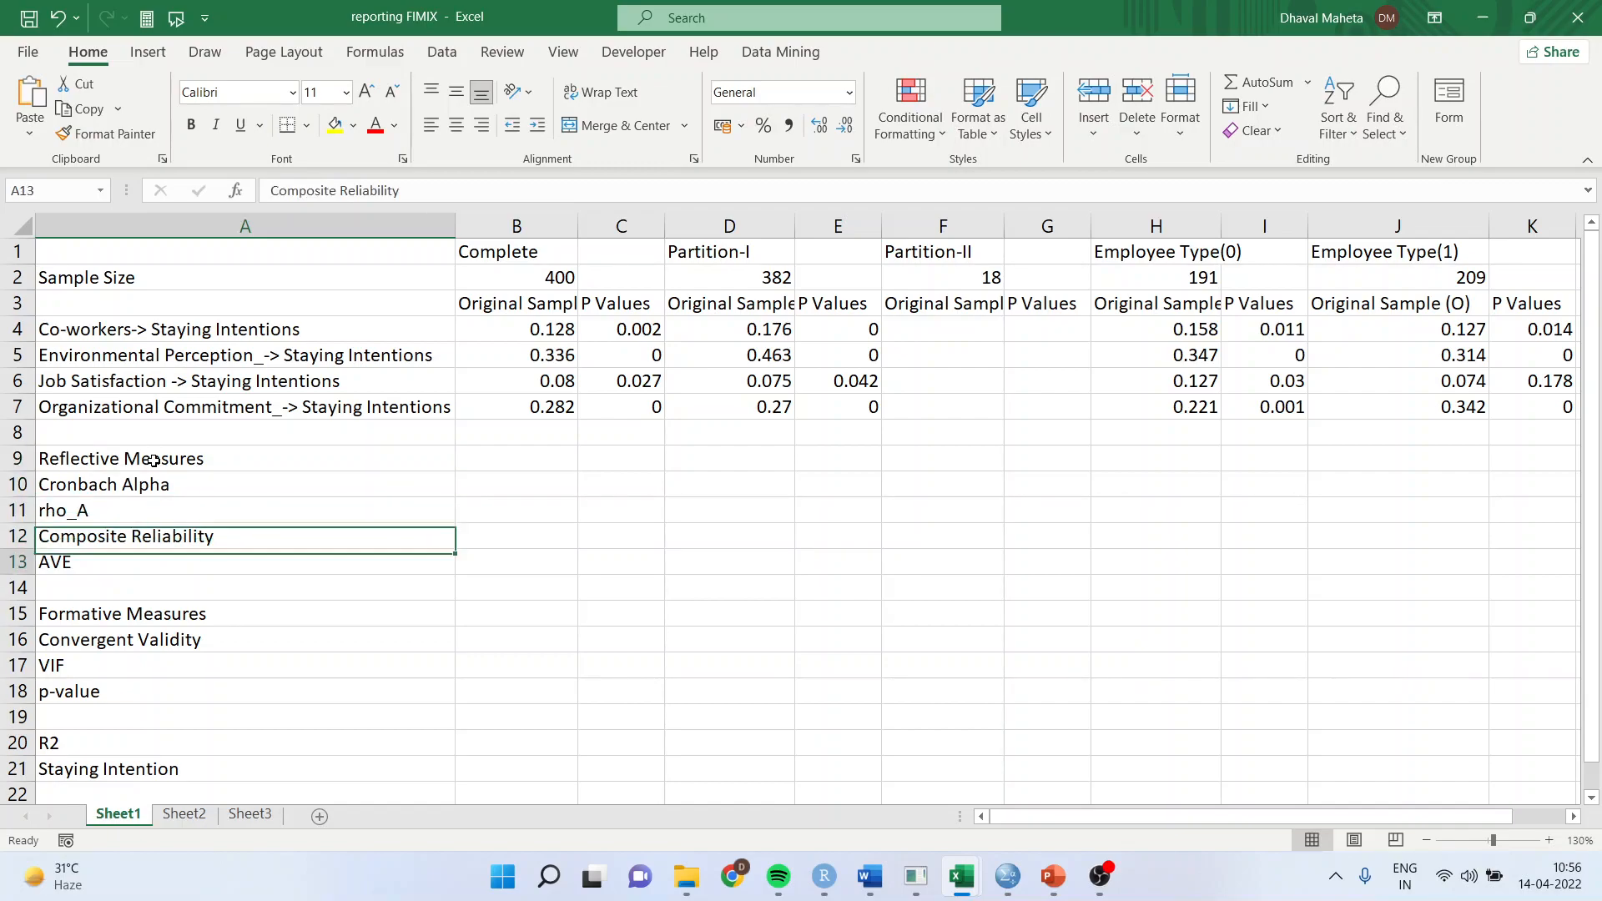
pyautogui.press('Down')
pyautogui.press('Down')
pyautogui.press('Down')
pyautogui.press('Down')
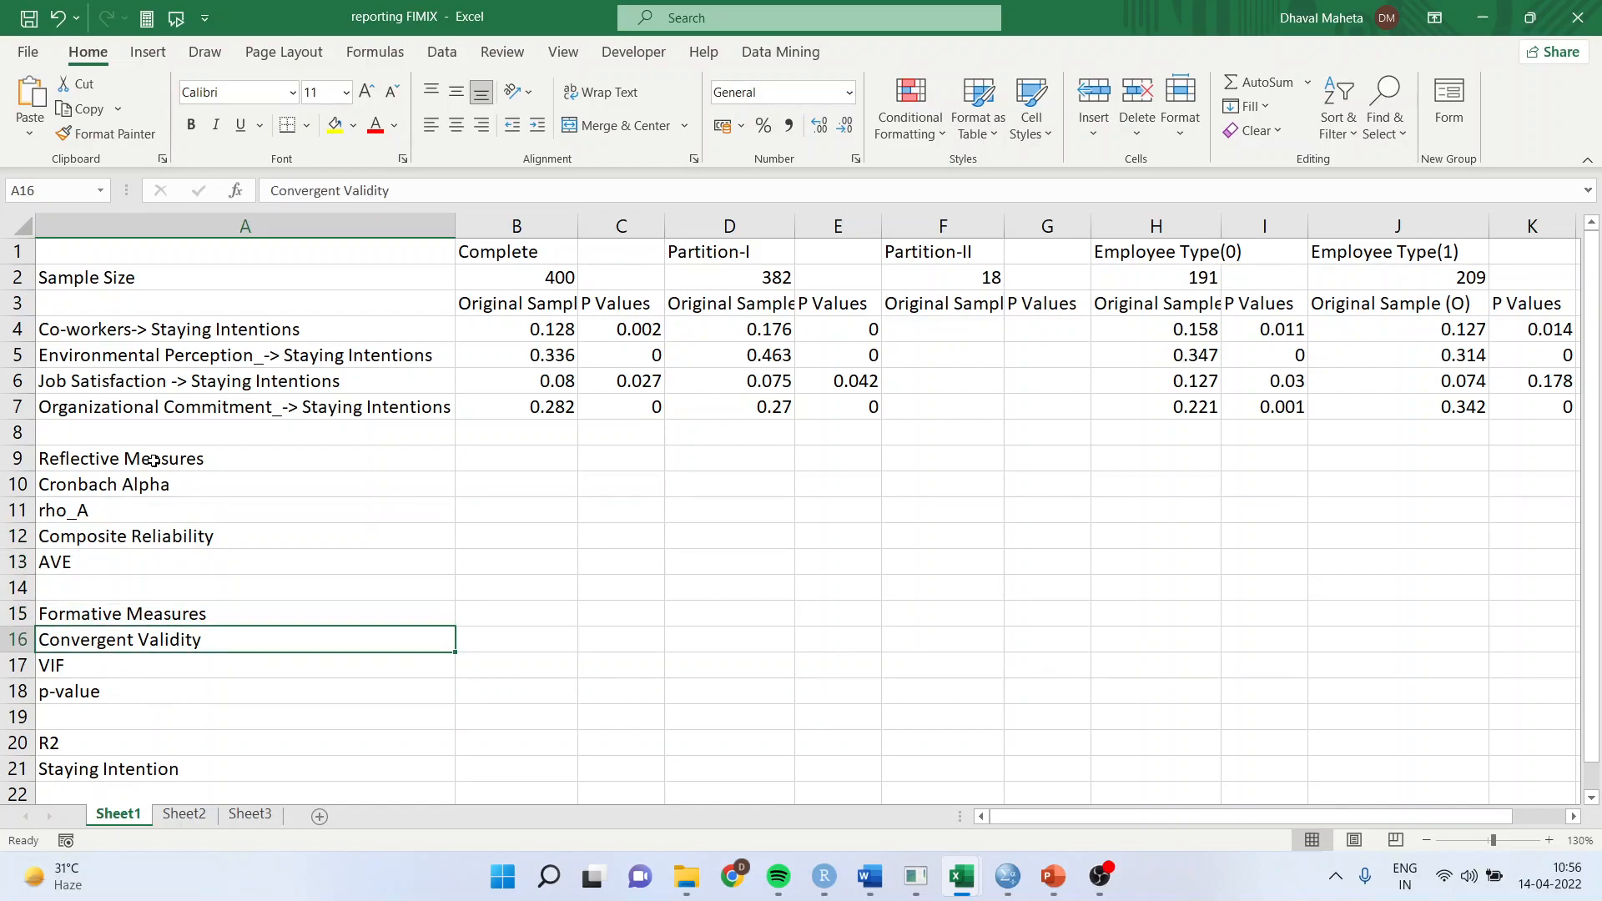
pyautogui.press('Down')
pyautogui.press('Down')
pyautogui.press('Down')
pyautogui.press('Down')
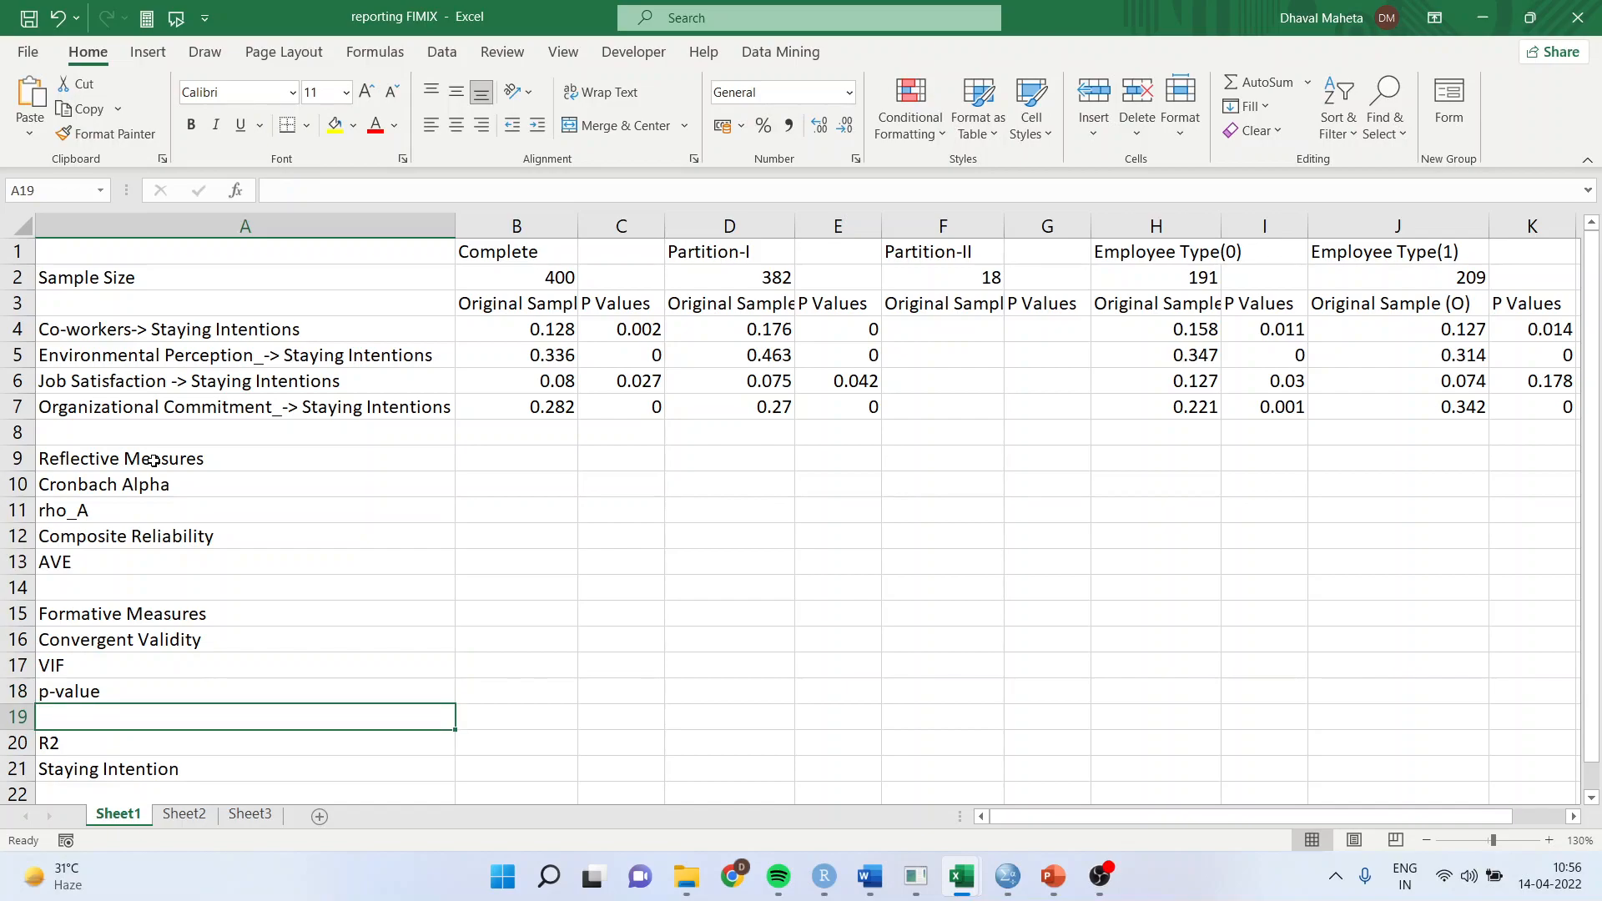
pyautogui.press('Down')
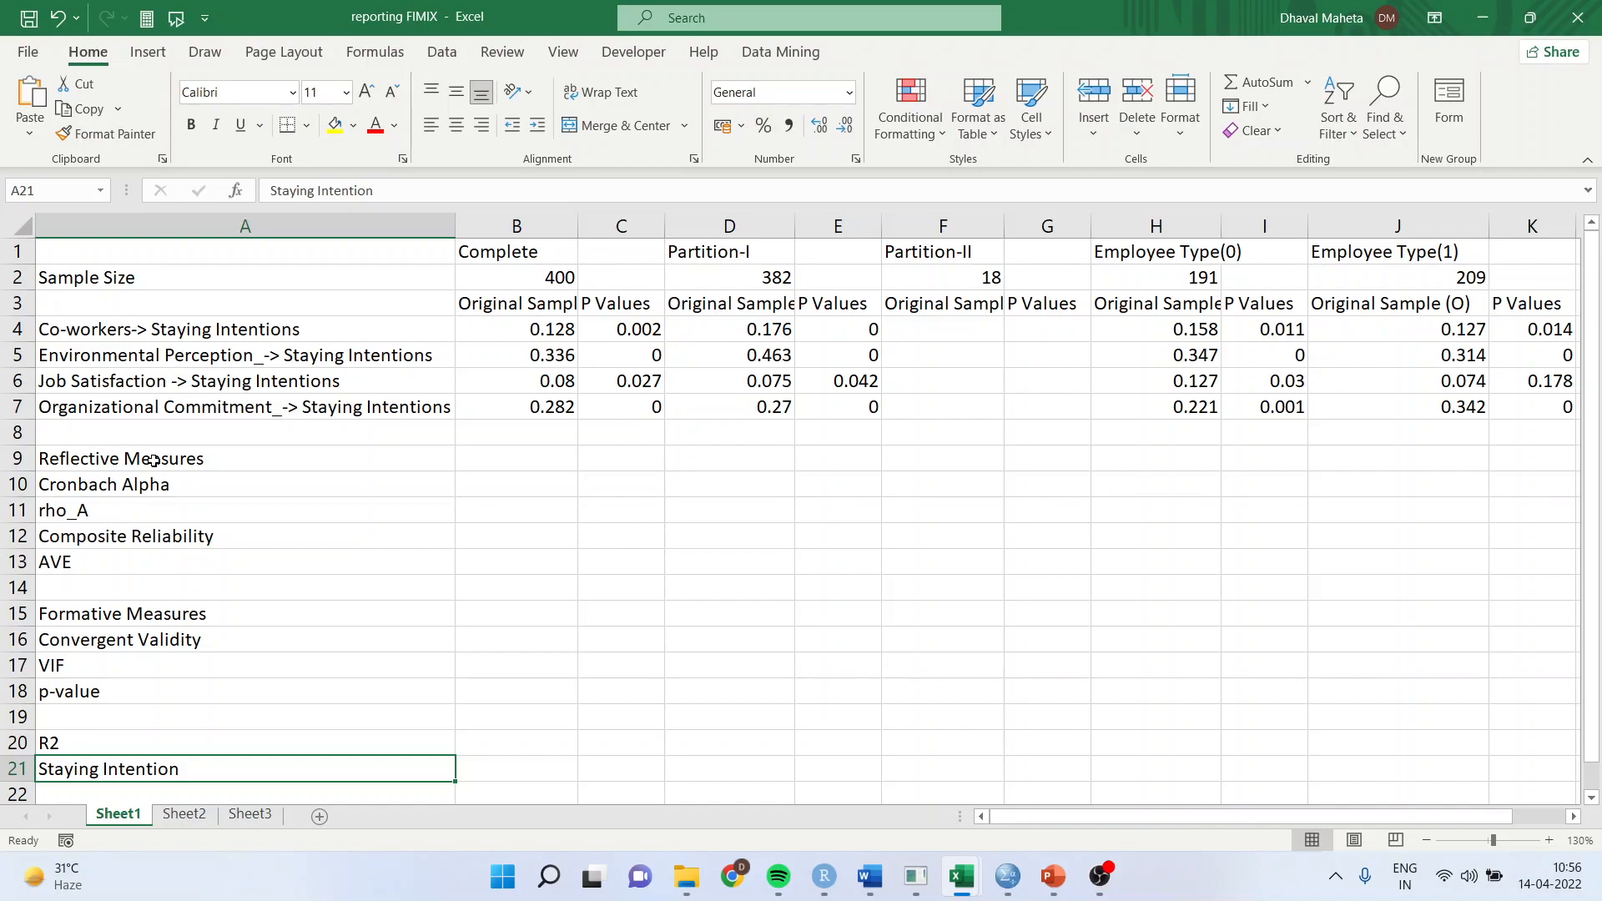
pyautogui.write('_')
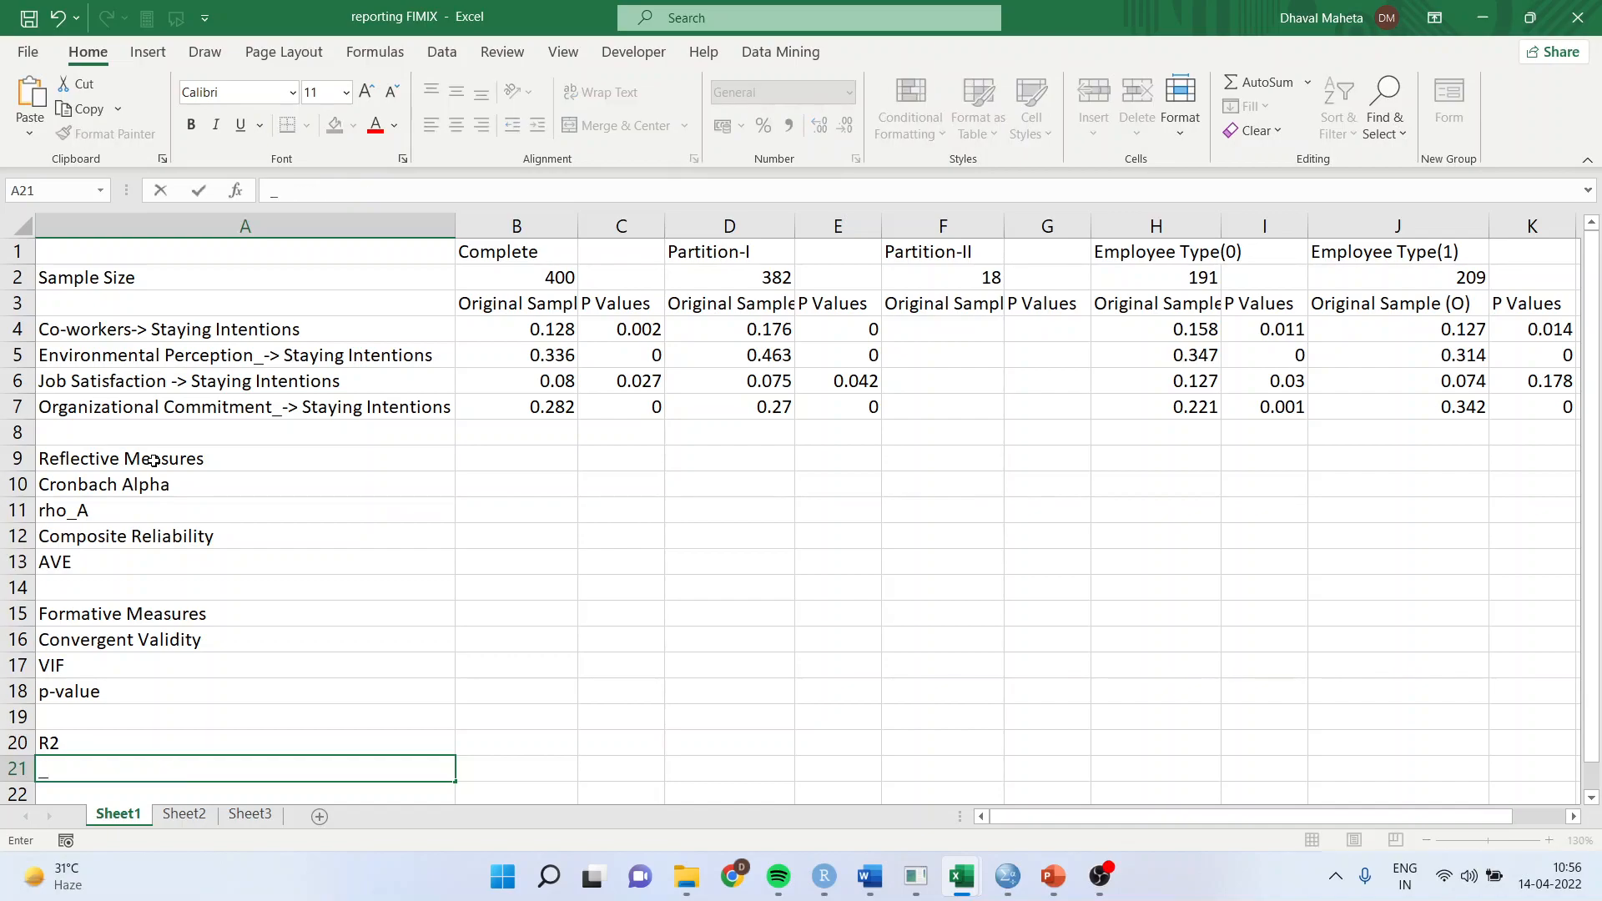